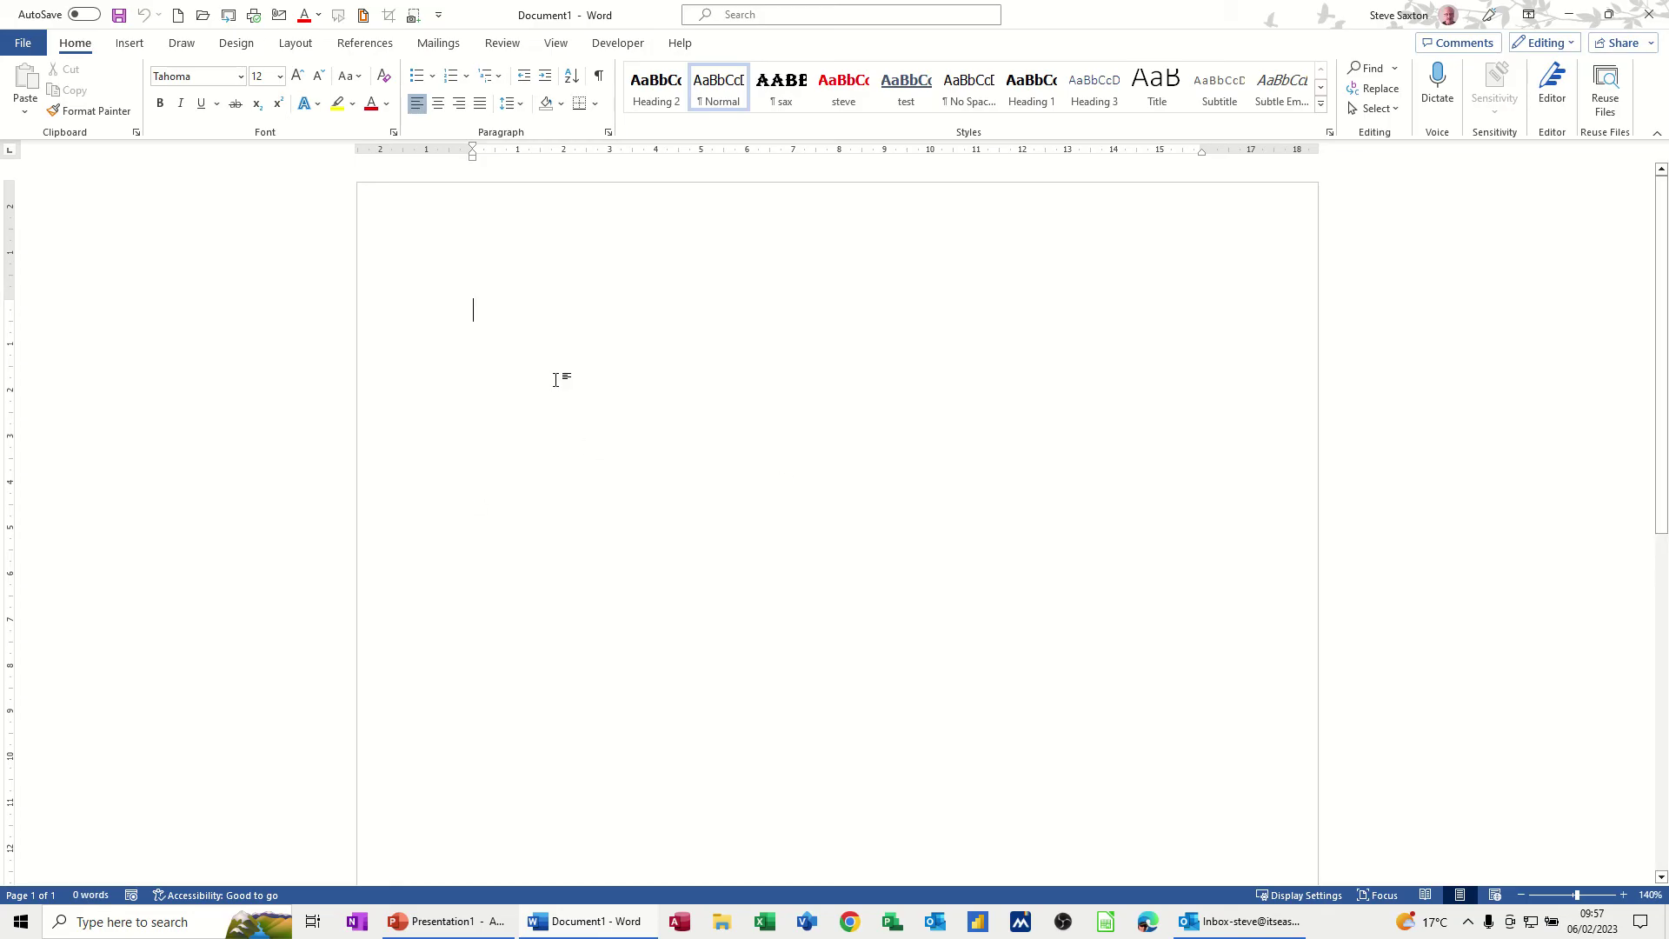
Start a new document from Word's Party invitation flyer template
{"action": "left_click", "coordinate": [23, 45]}
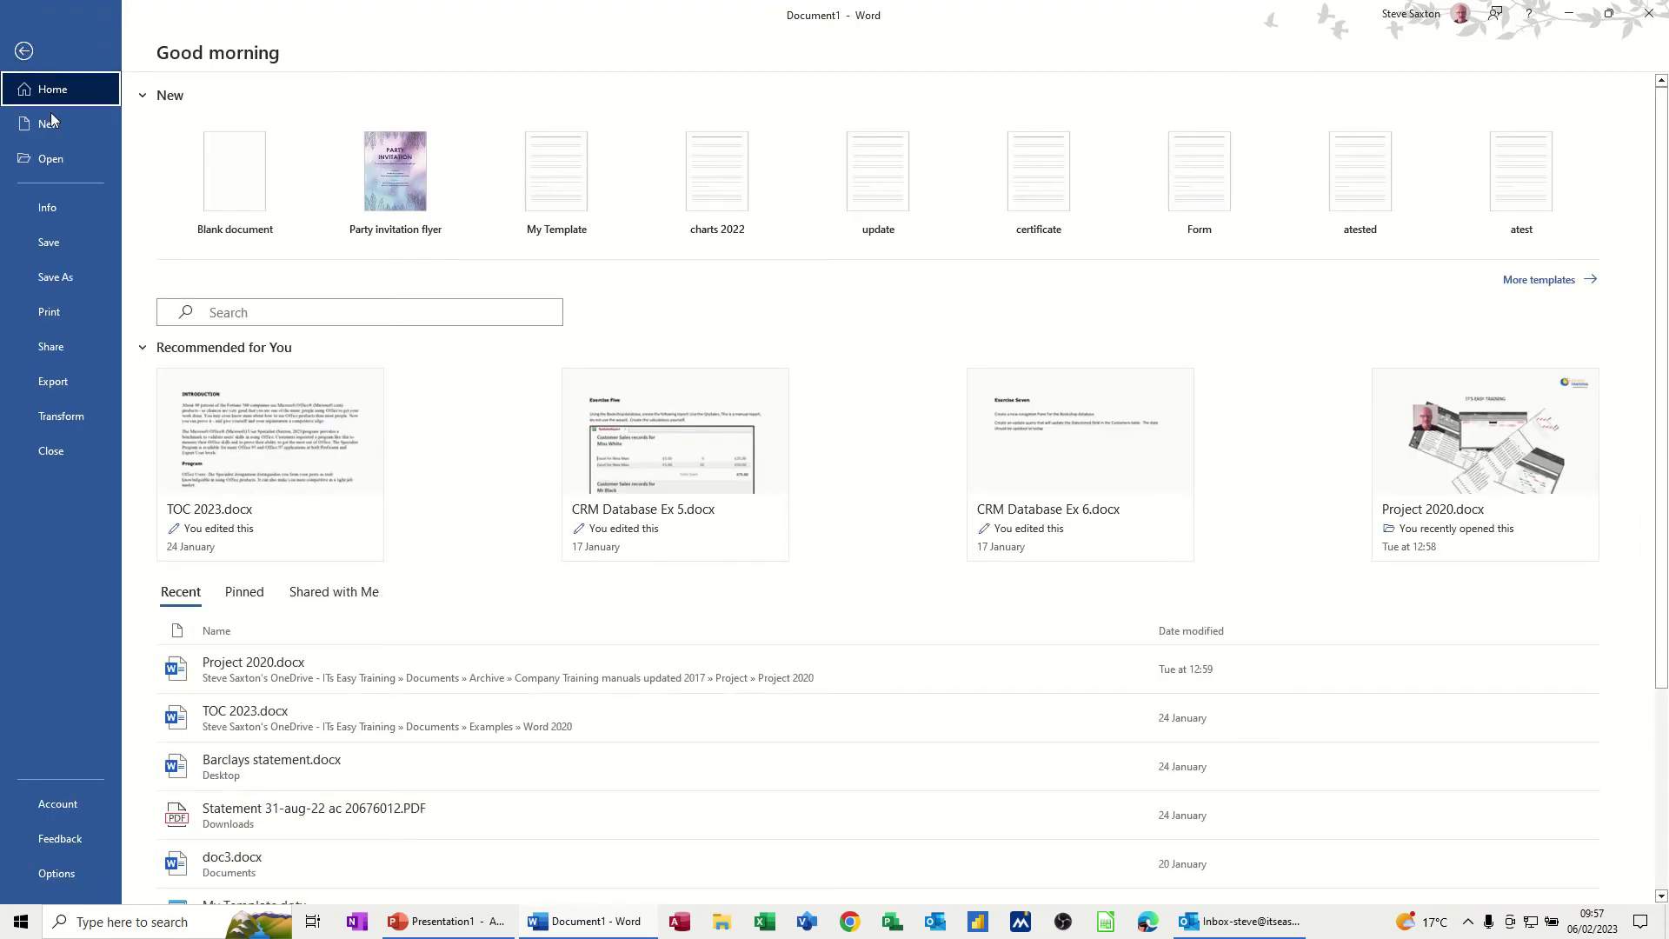
{"action": "left_click", "coordinate": [66, 129]}
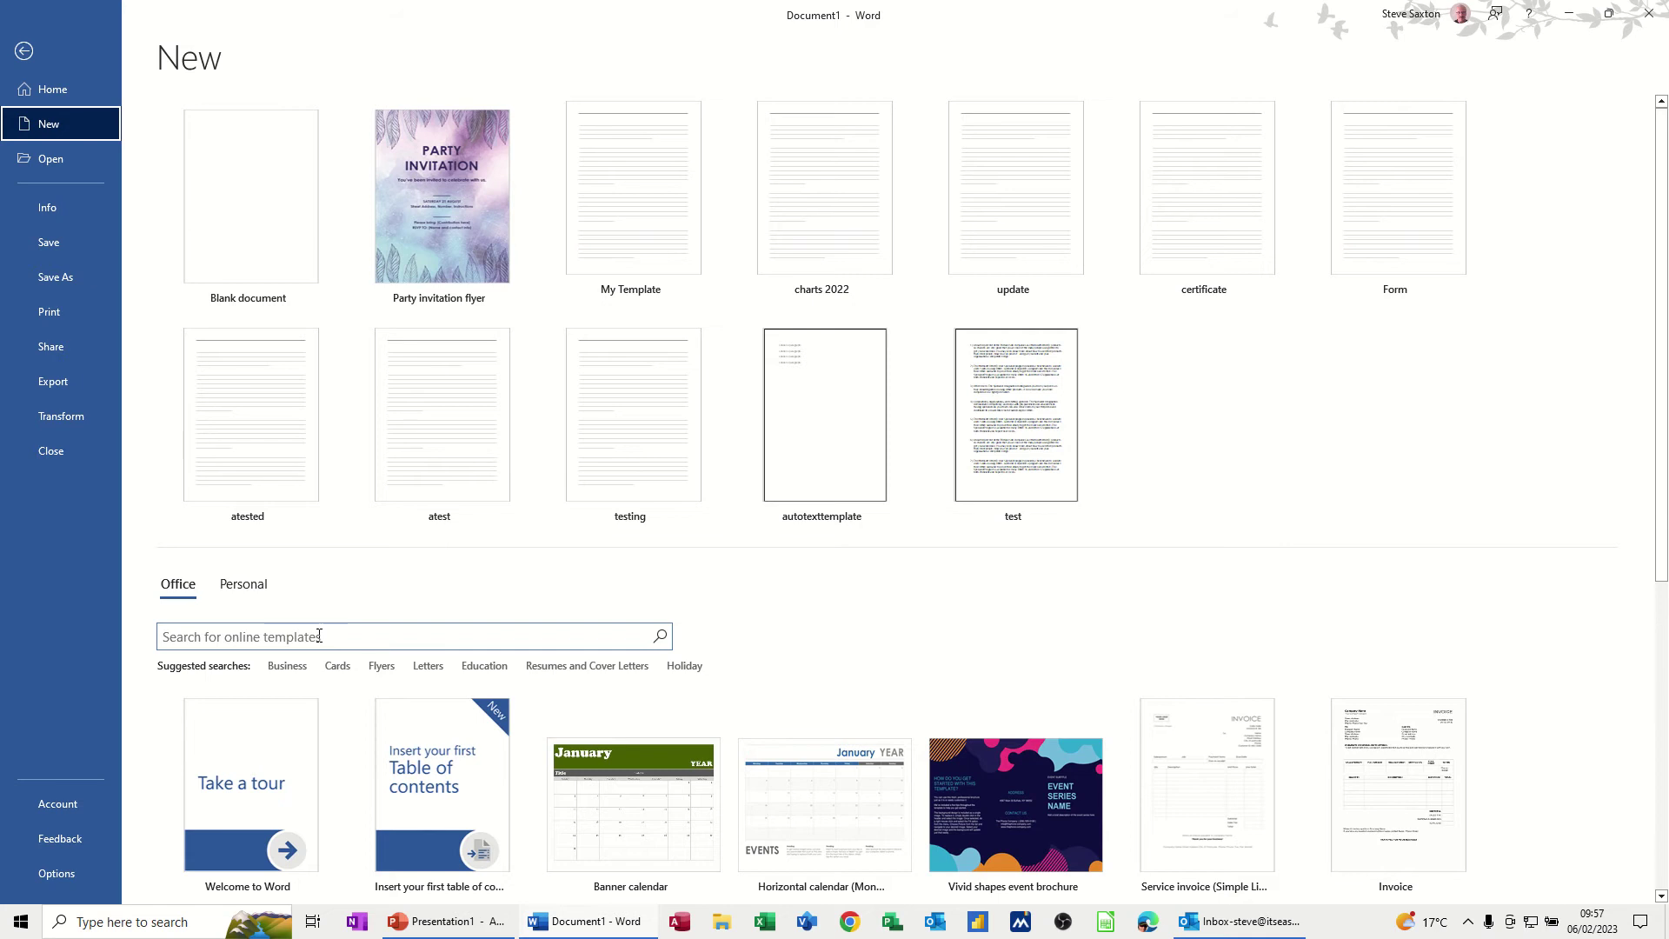
{"action": "left_click", "coordinate": [420, 219]}
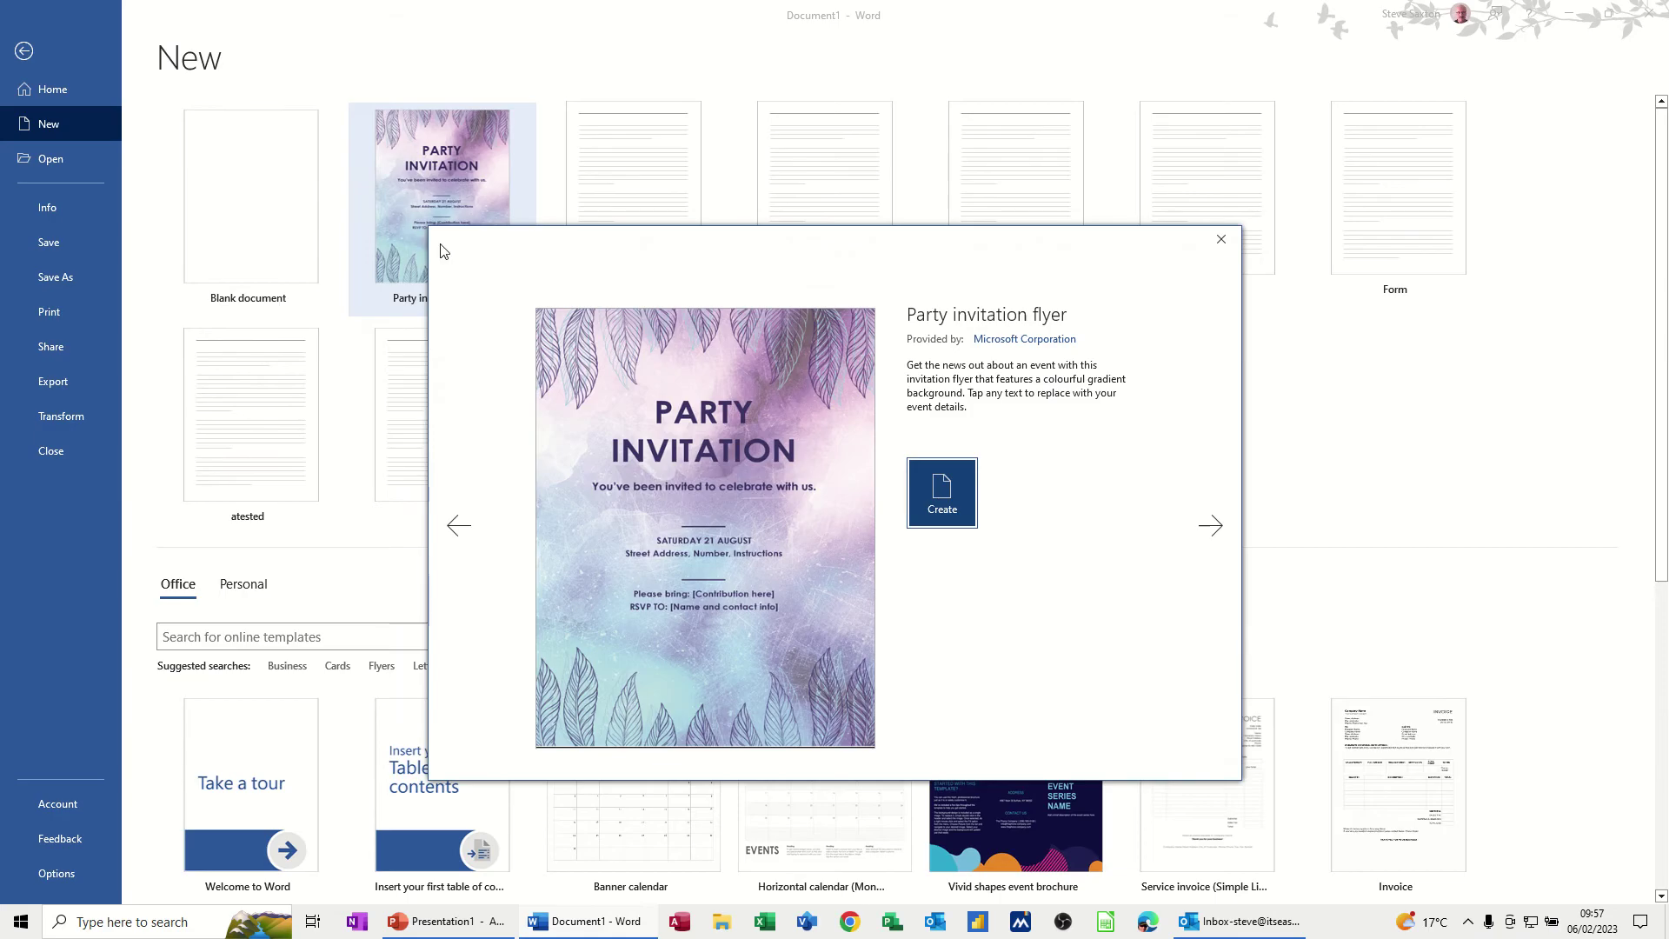
{"action": "left_click", "coordinate": [952, 502]}
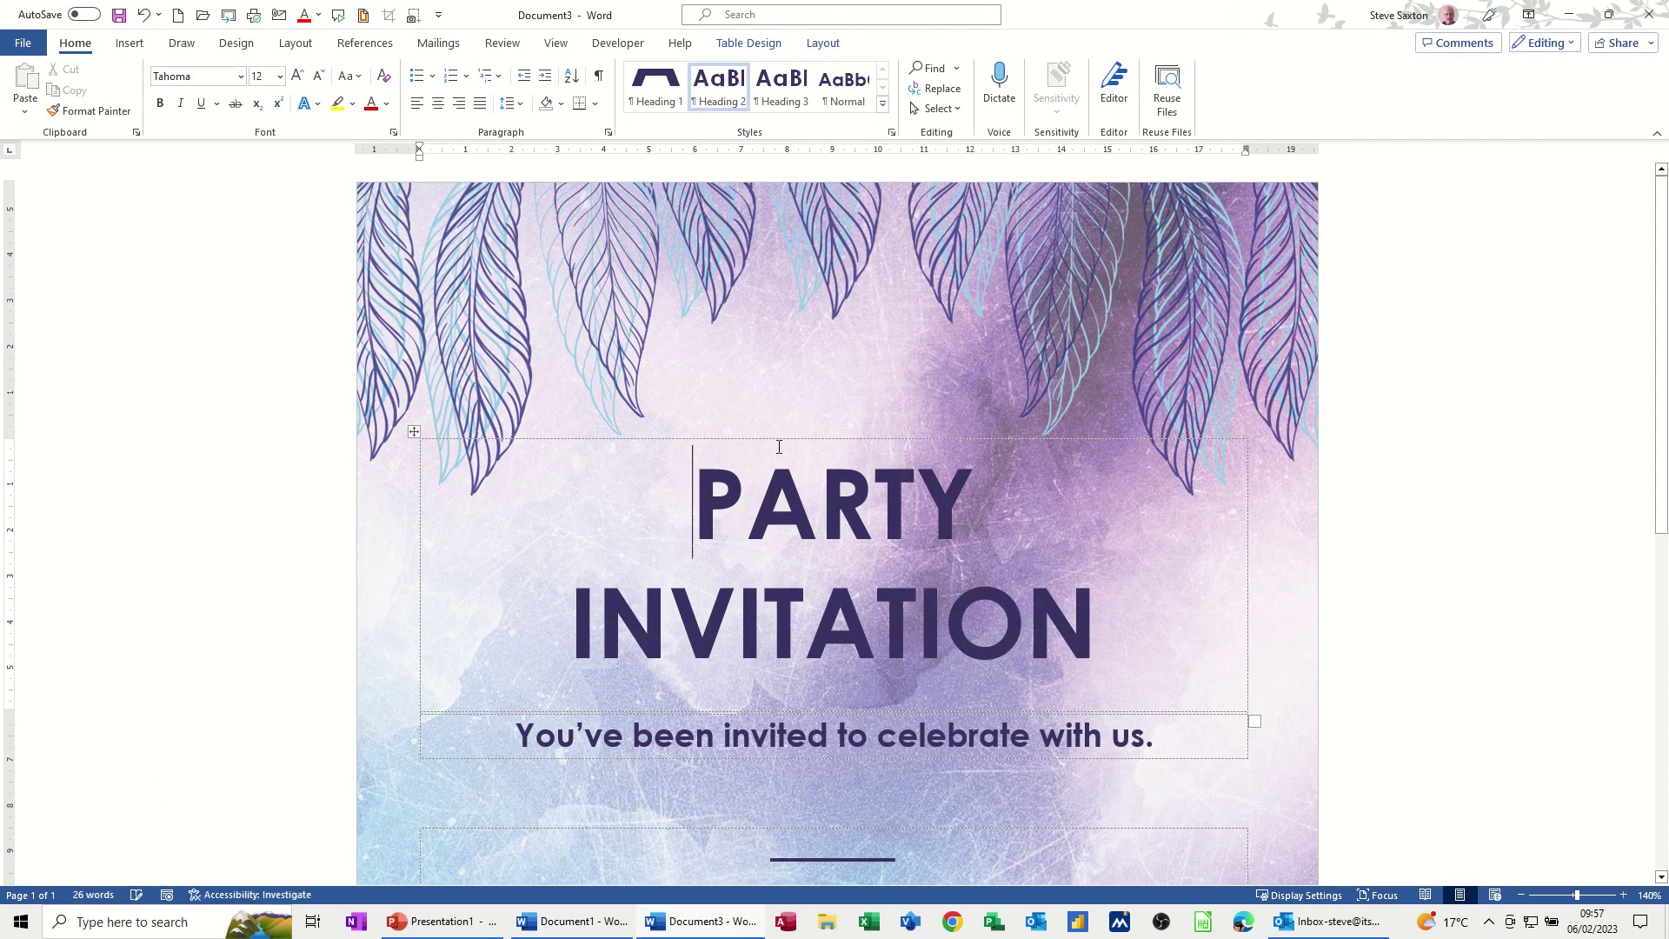
Replace the contribution placeholder with 'Bring wine'
{"action": "scroll", "coordinate": [770, 426], "scroll_direction": "down", "scroll_amount": 8}
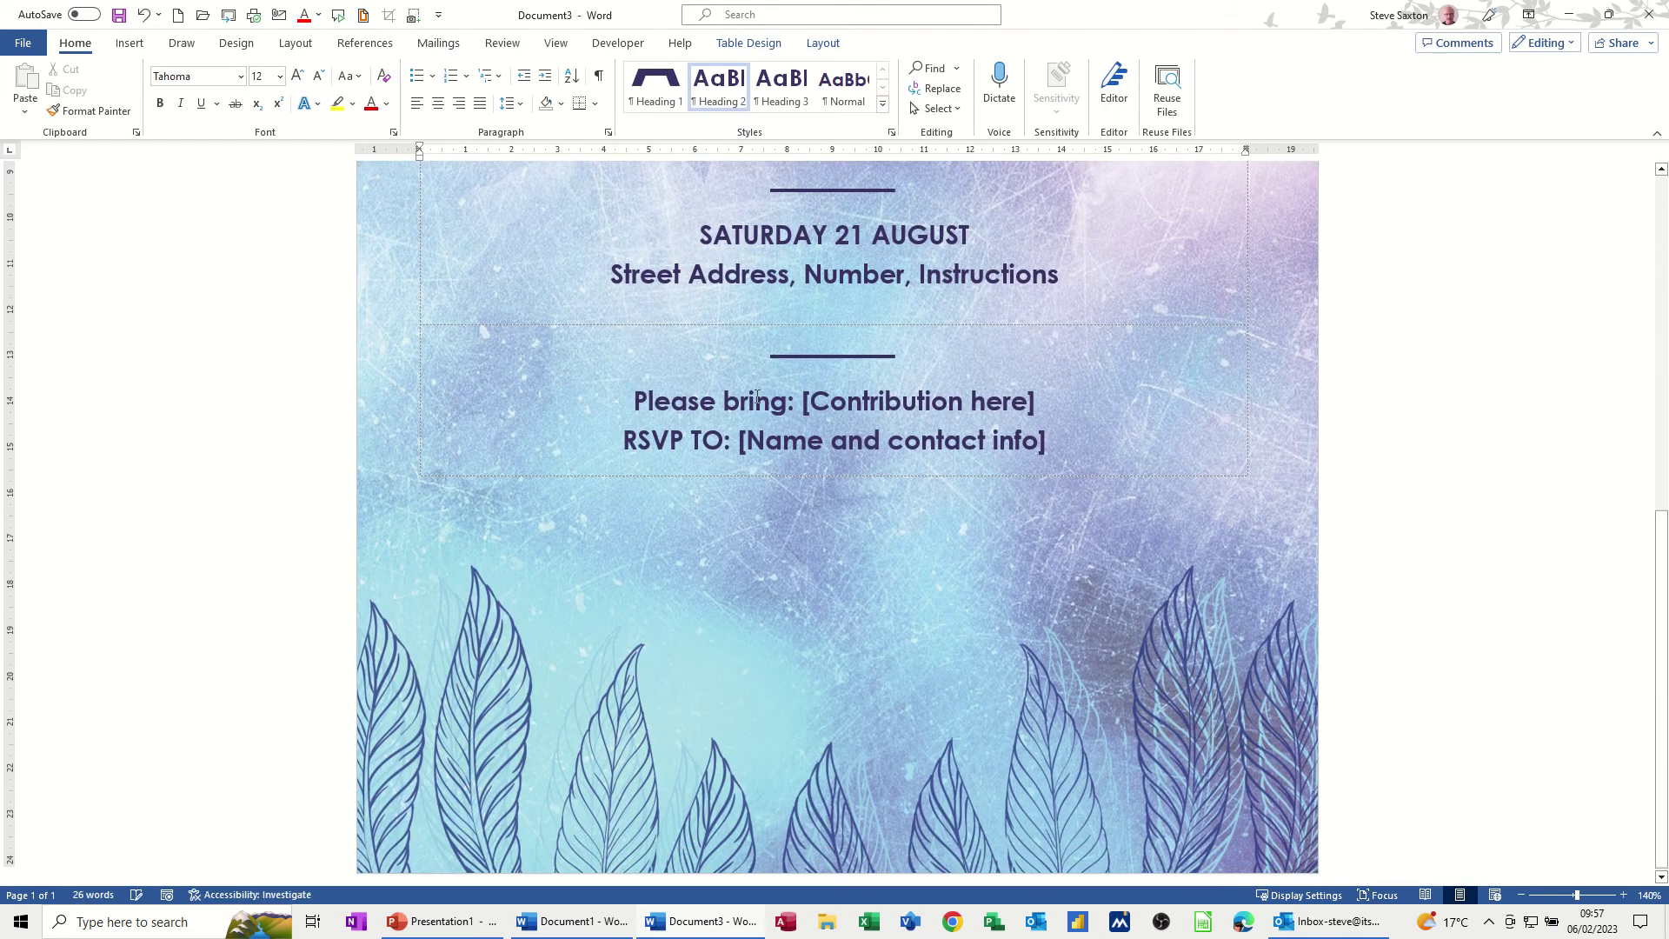
{"action": "scroll", "coordinate": [774, 487], "scroll_direction": "up", "scroll_amount": 8}
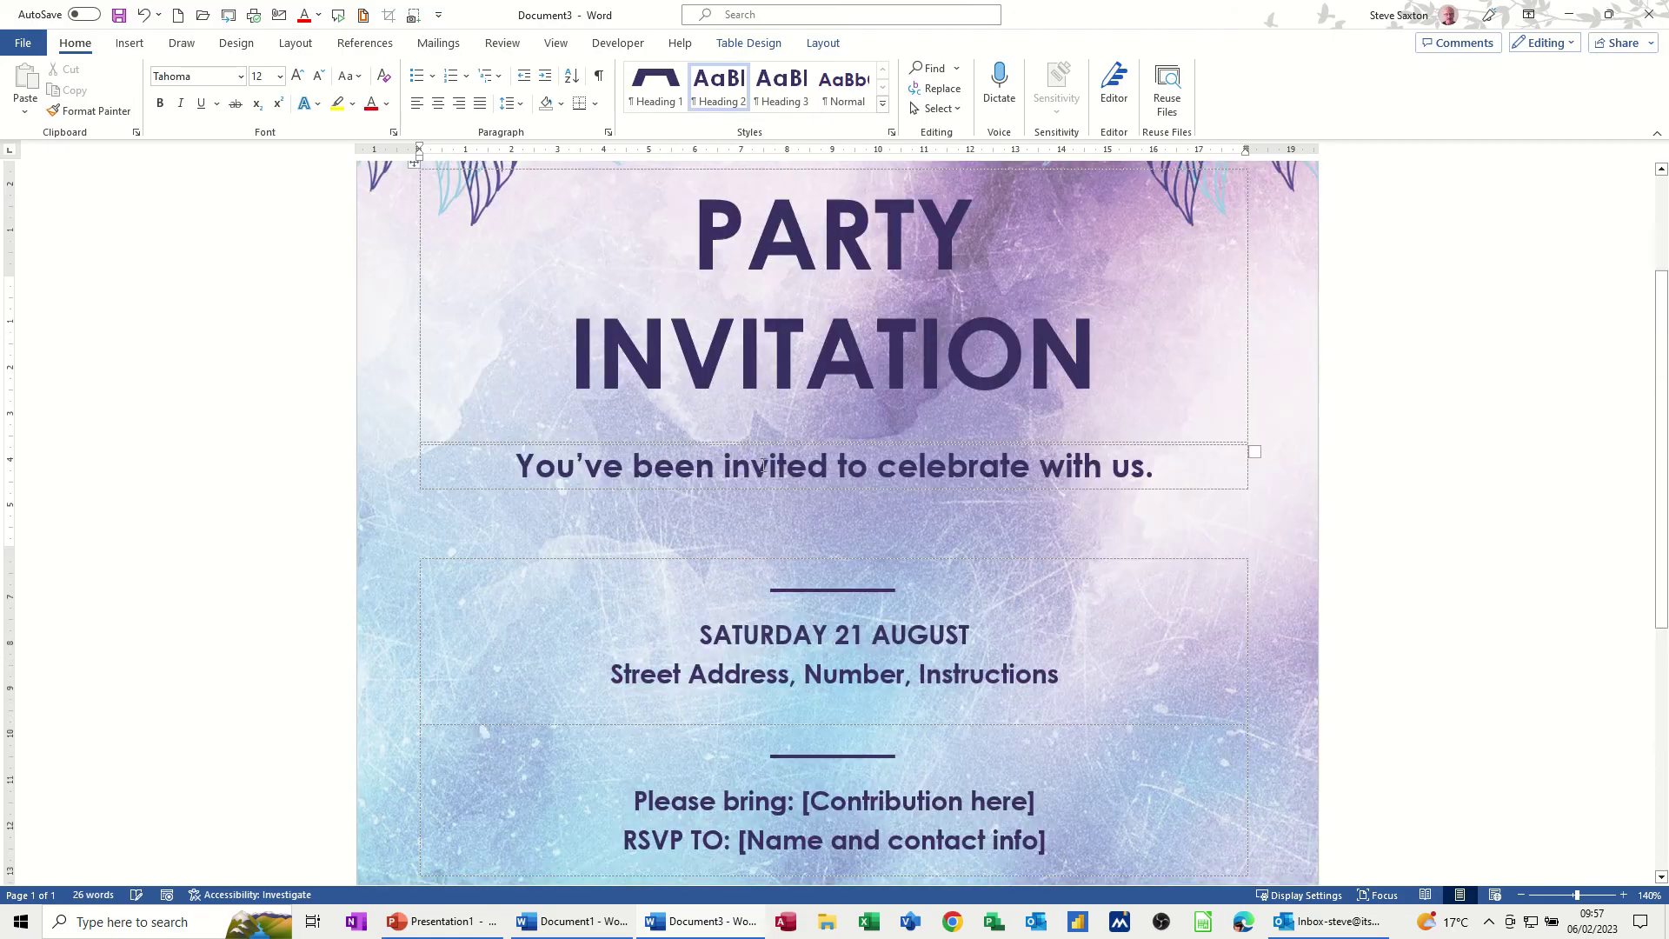
{"action": "scroll", "coordinate": [739, 443], "scroll_direction": "down", "scroll_amount": 8}
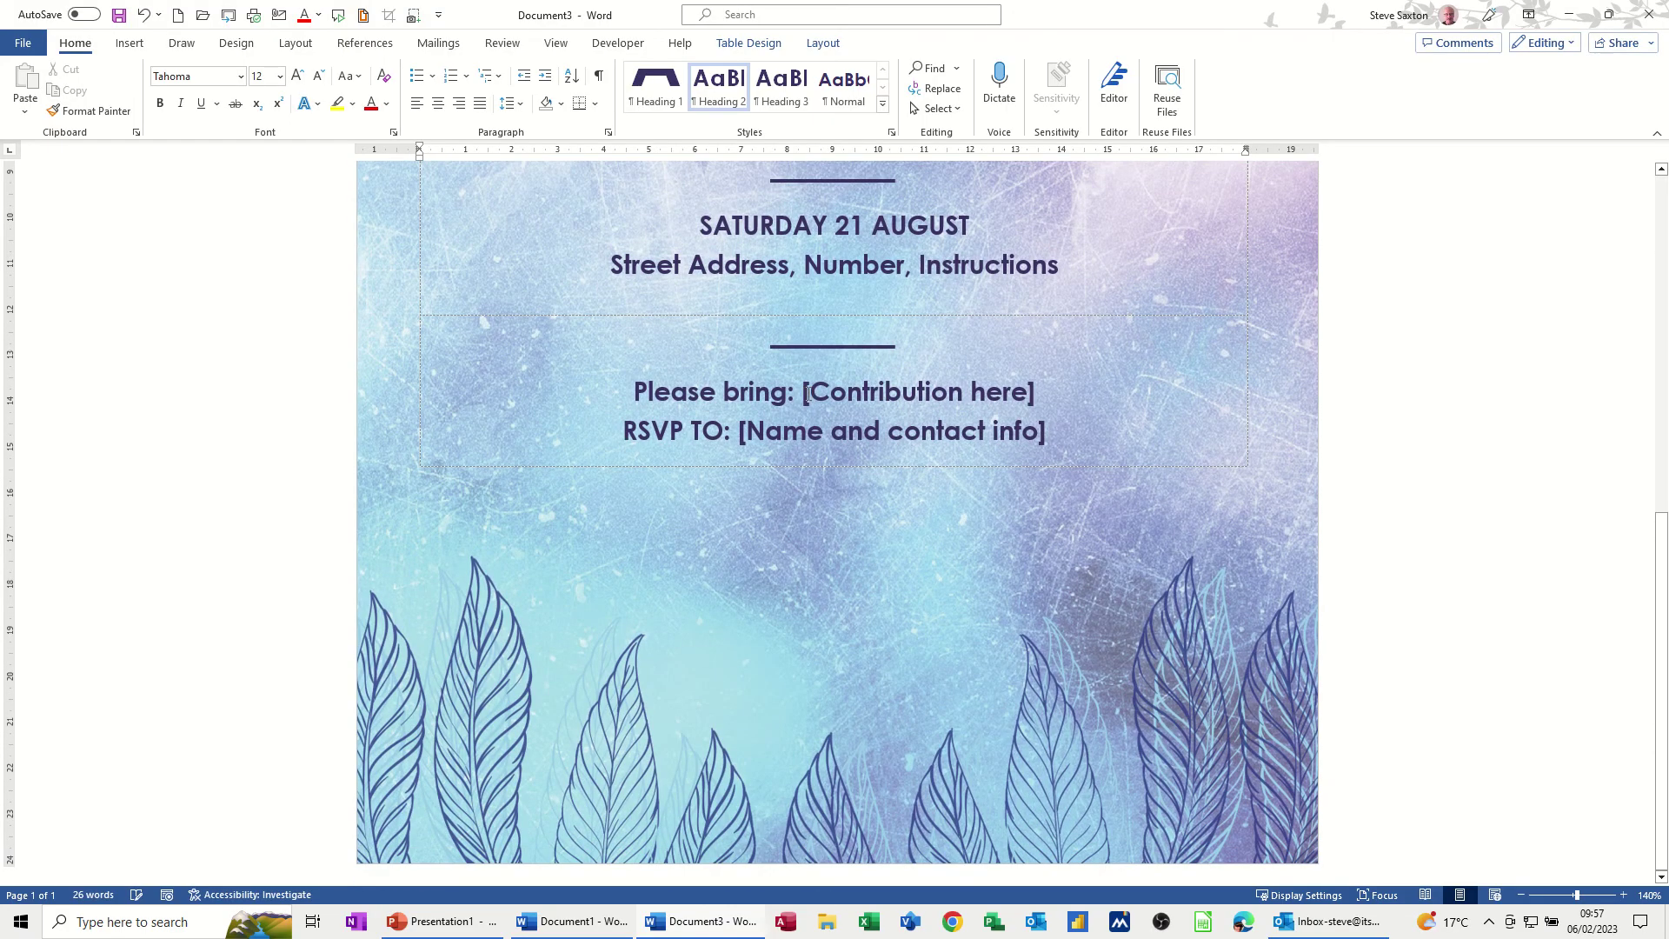
{"action": "left_click_drag", "start_coordinate": [805, 393], "coordinate": [1037, 385]}
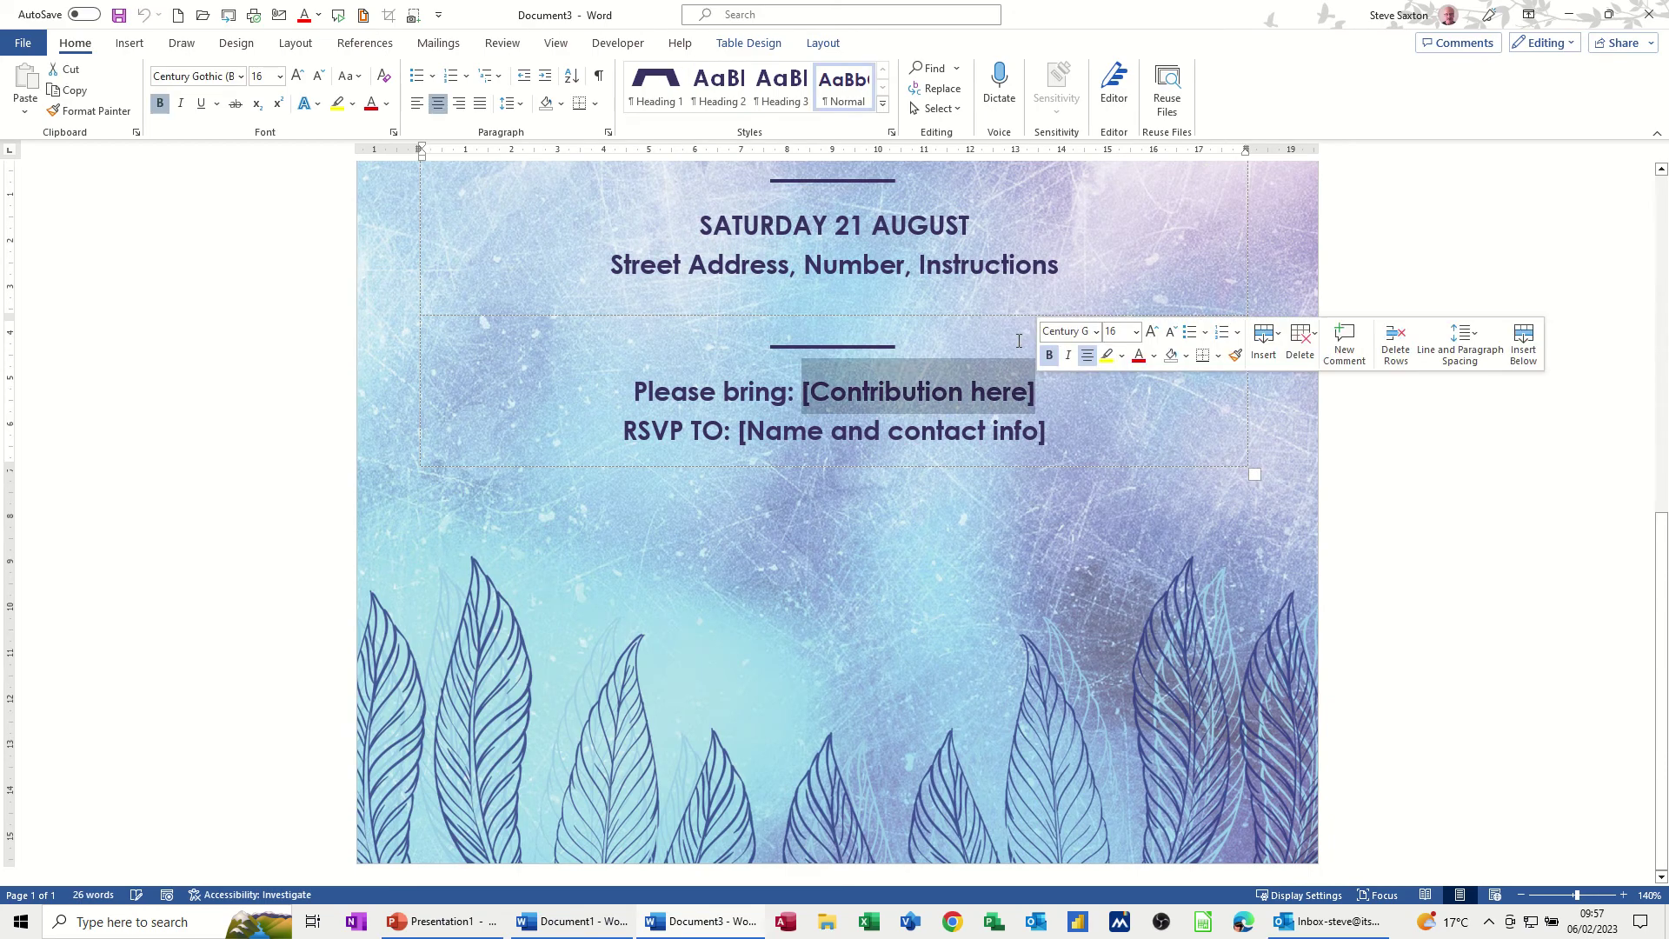
{"action": "type", "text": "Bring "}
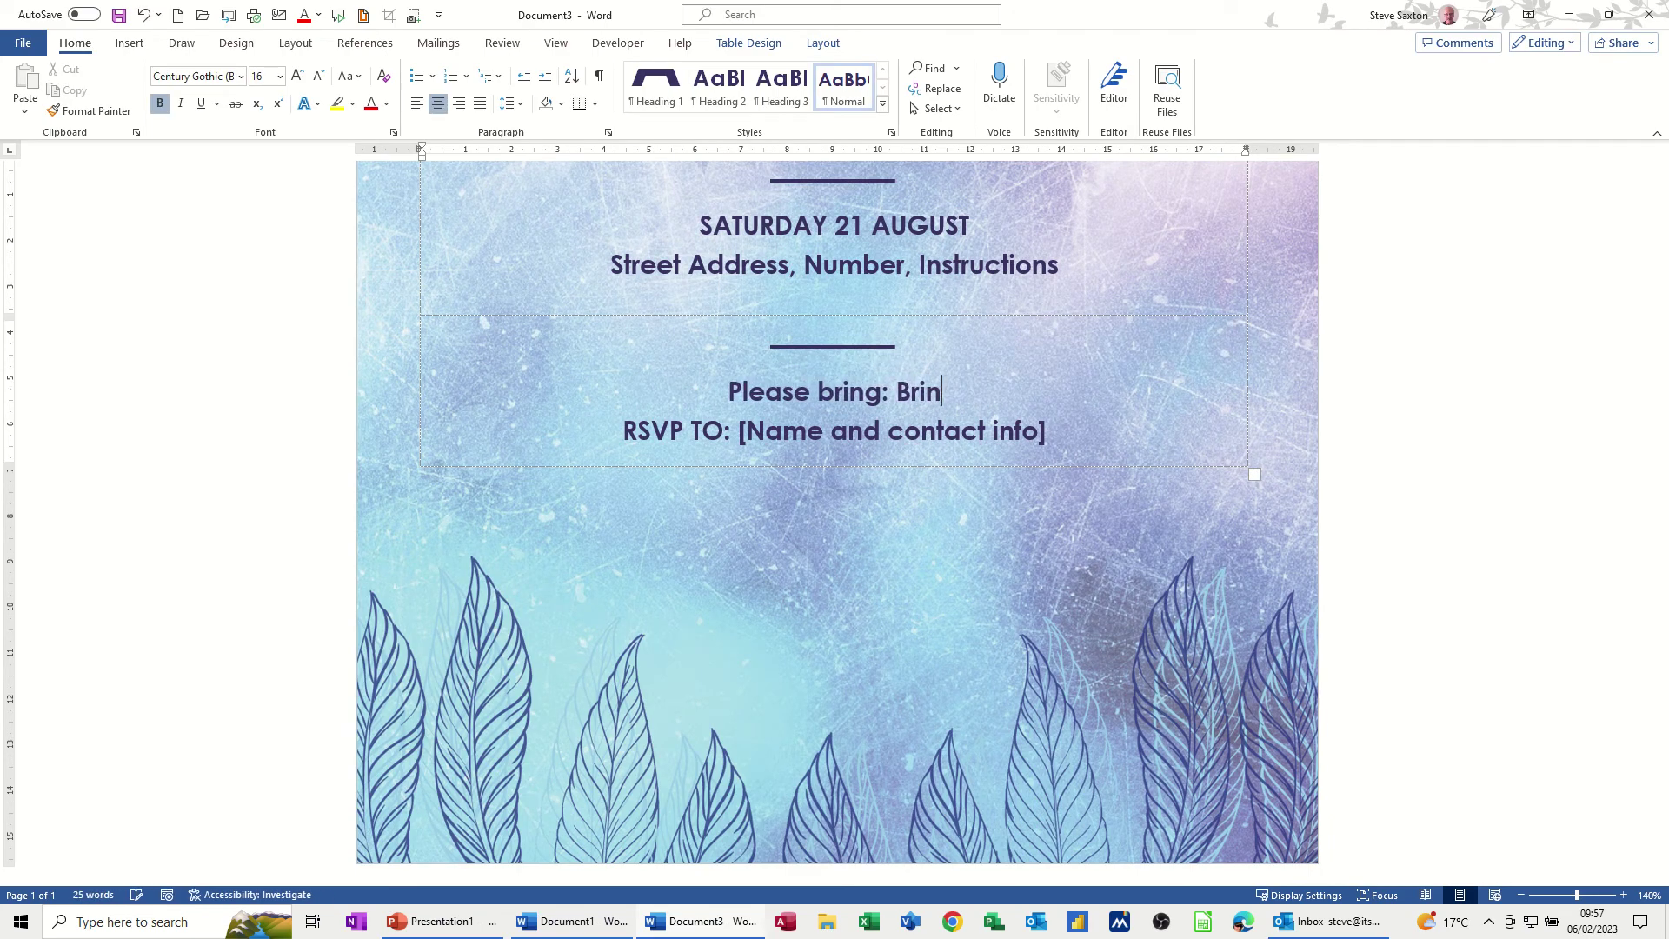
{"action": "type", "text": "wine"}
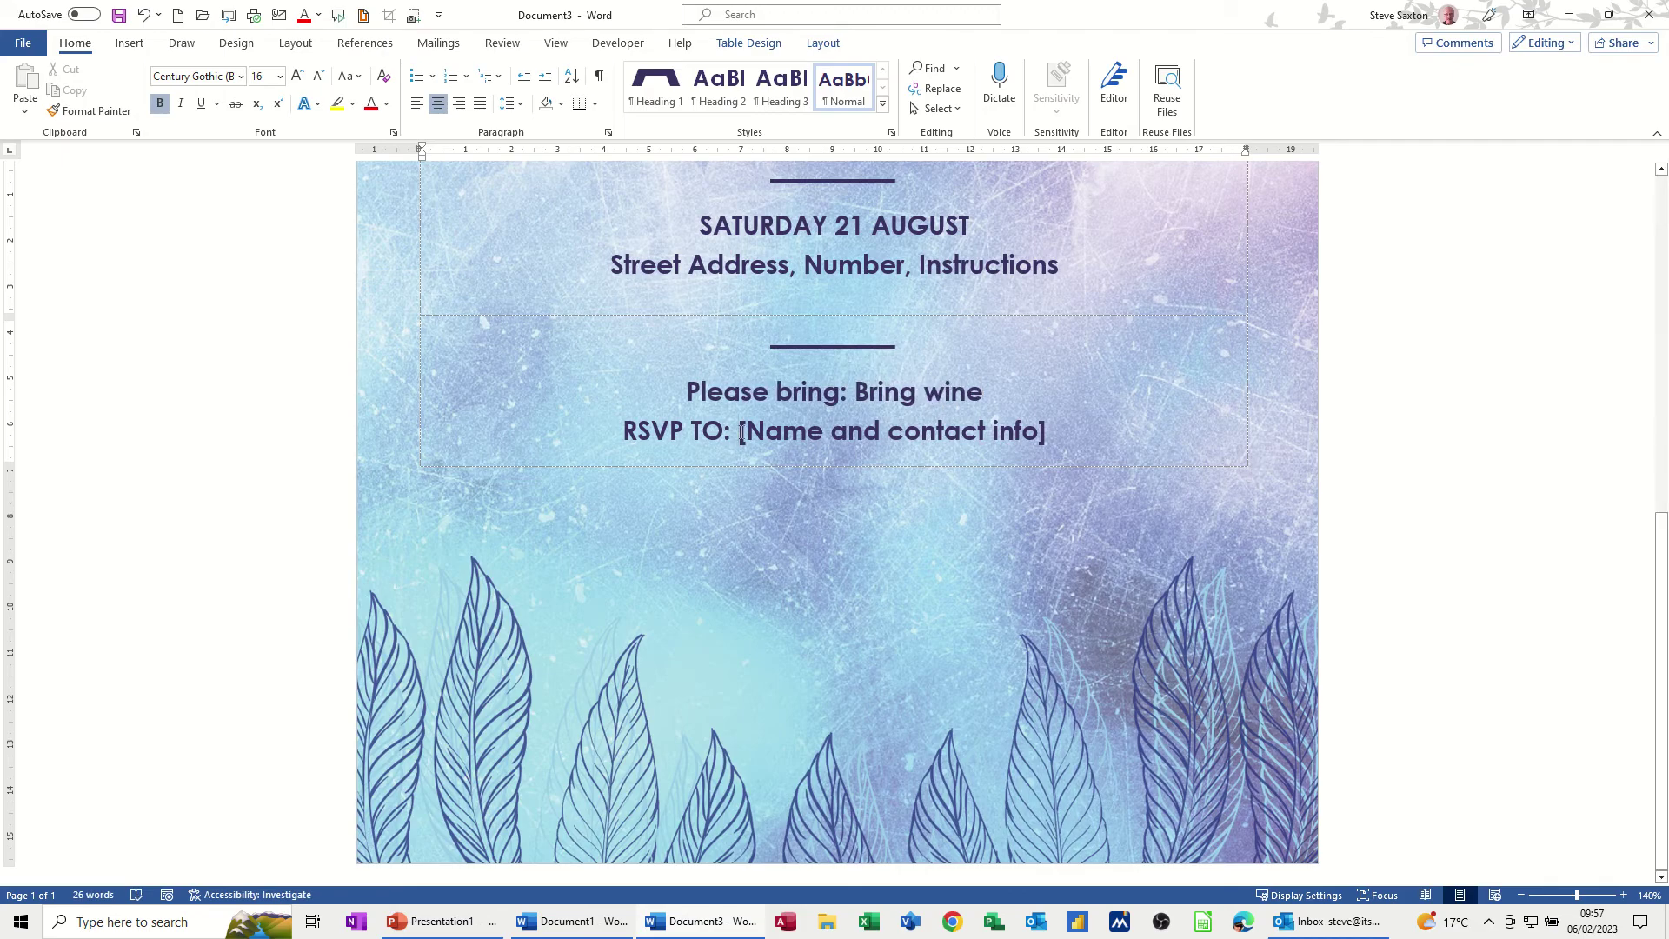
Replace the RSVP contact placeholder with the contact's name
{"action": "left_click_drag", "start_coordinate": [737, 435], "coordinate": [1048, 422]}
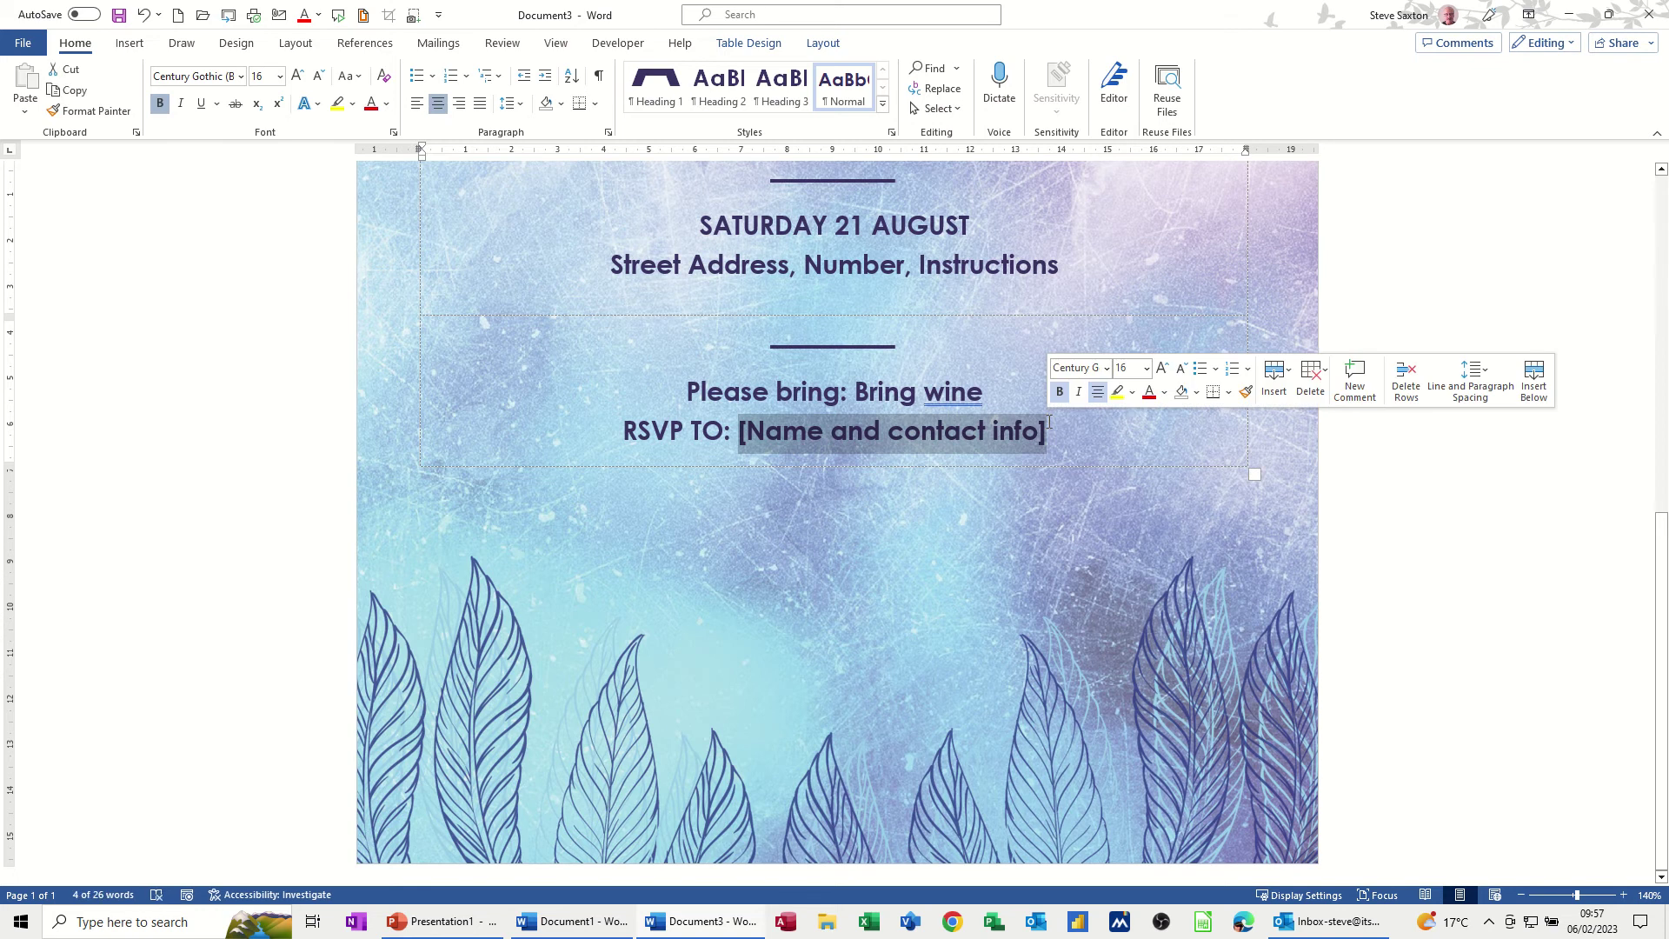
{"action": "type", "text": "John"}
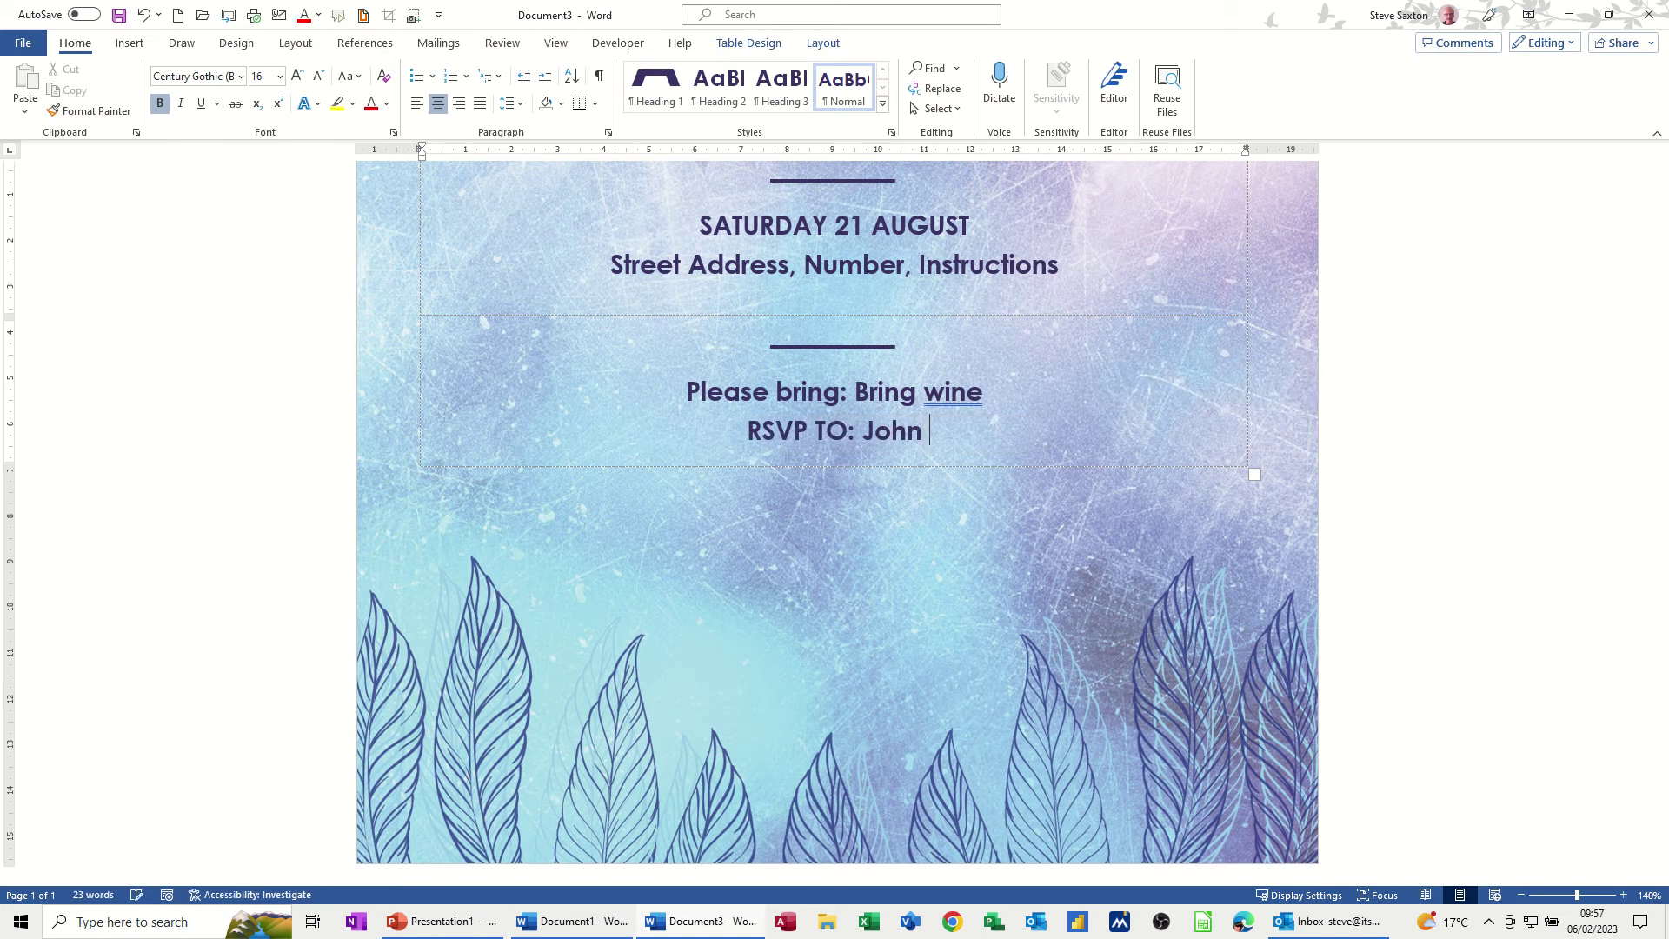
{"action": "type", "text": " Smith"}
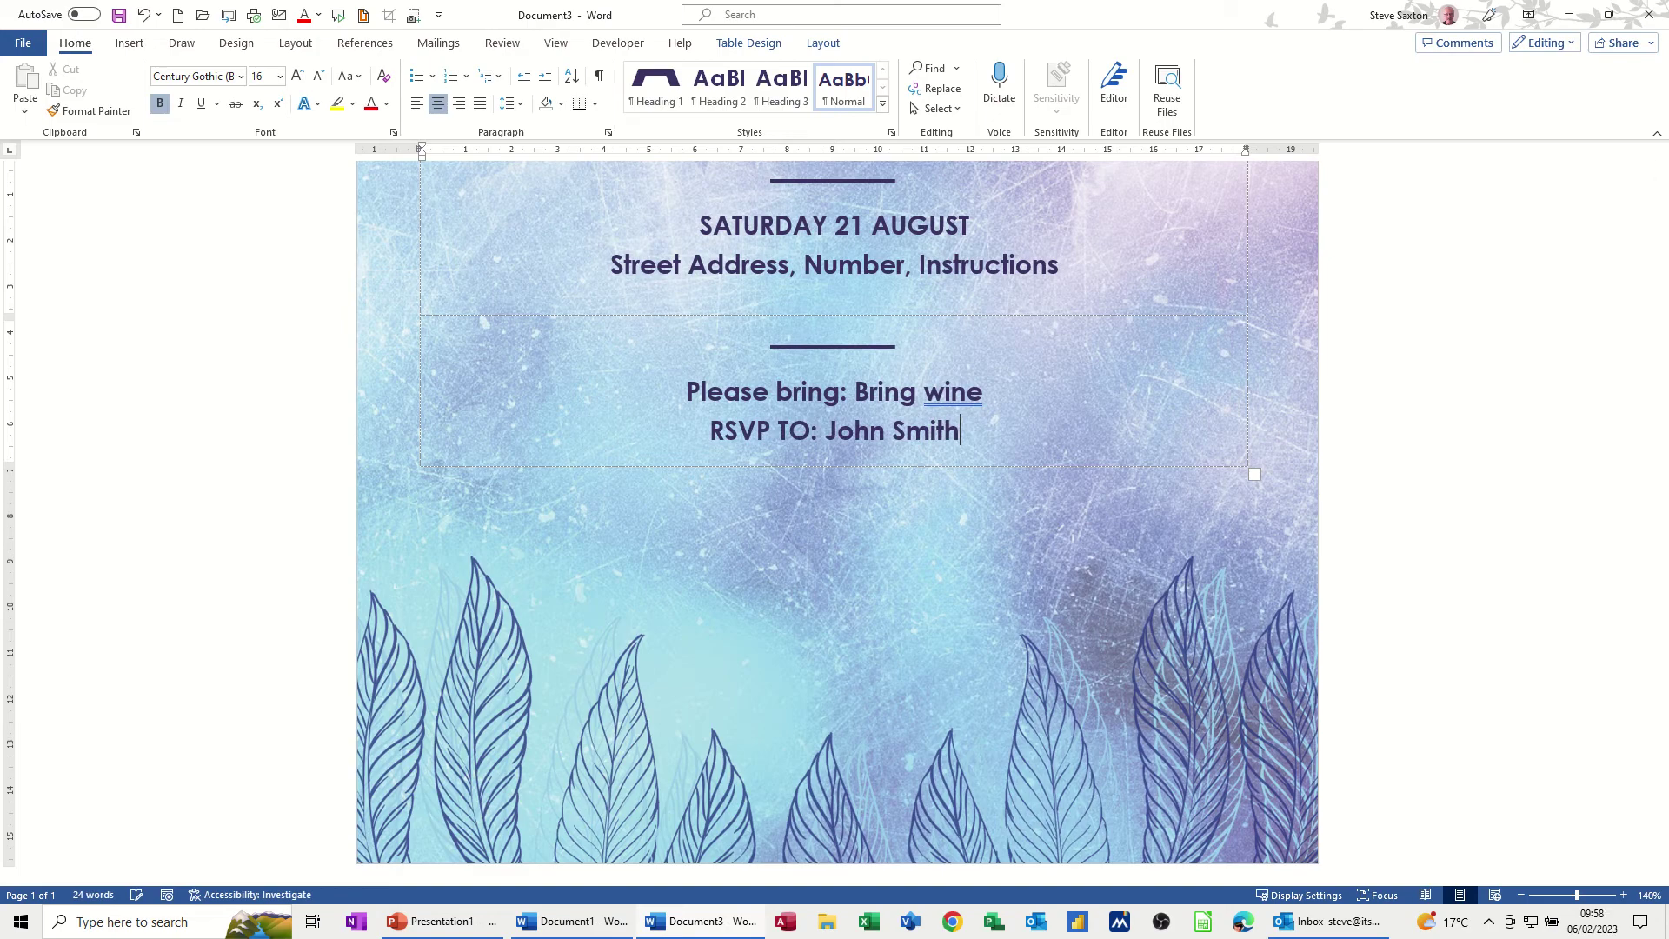
{"action": "scroll", "coordinate": [626, 432], "scroll_direction": "up", "scroll_amount": 4}
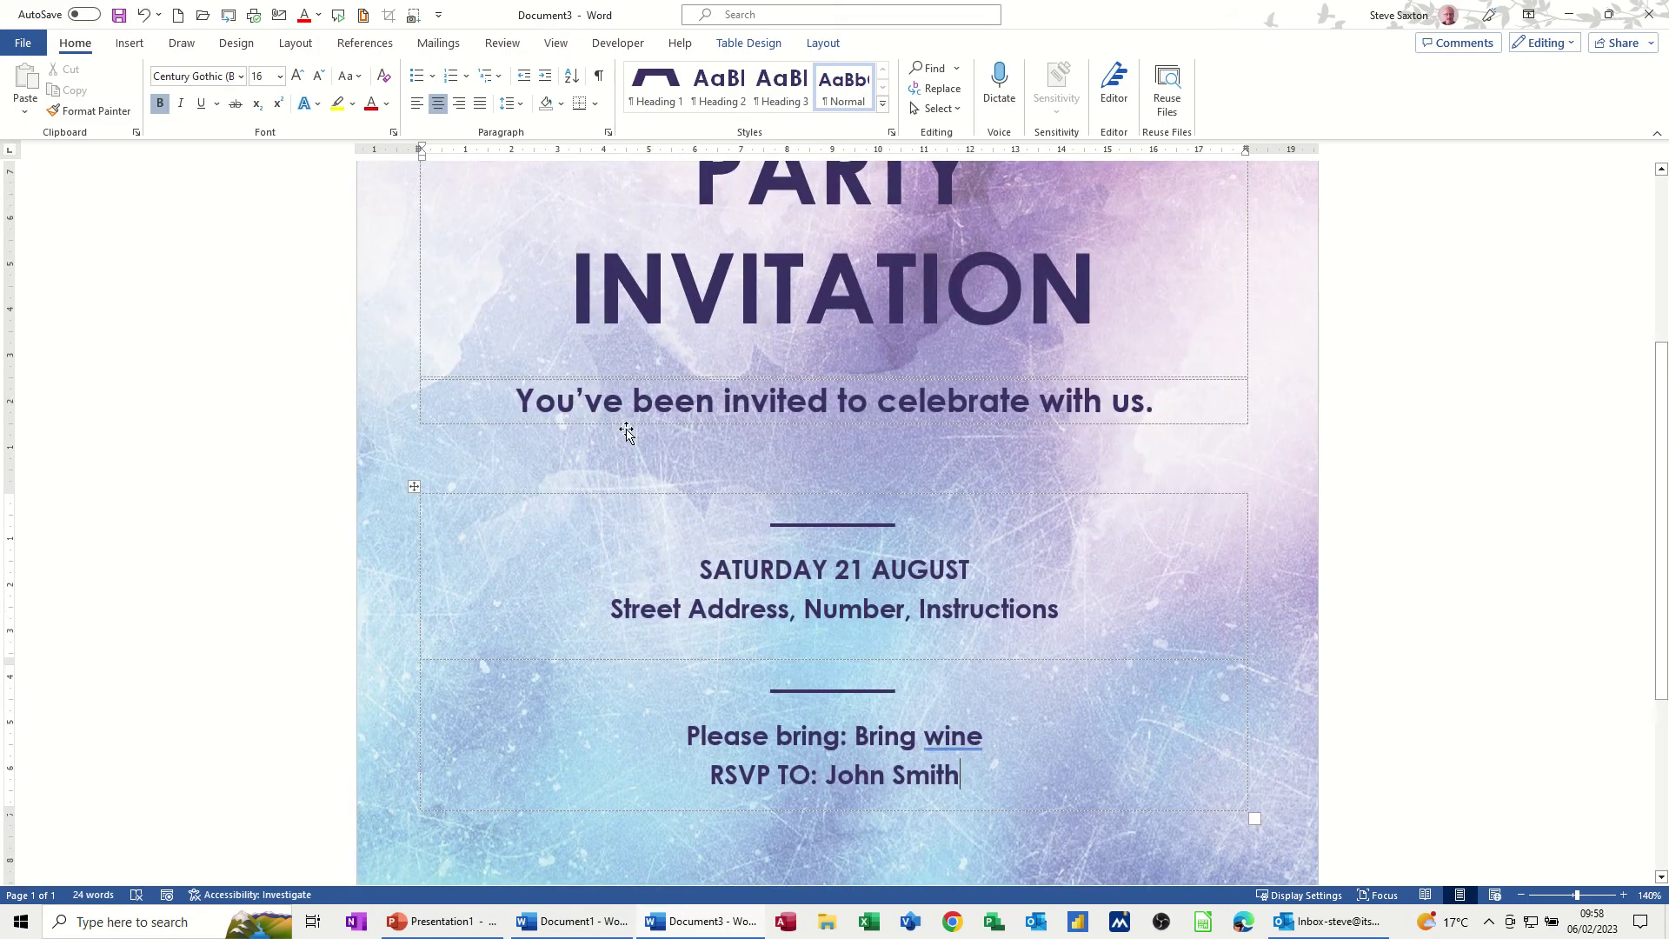
{"action": "scroll", "coordinate": [626, 432], "scroll_direction": "up", "scroll_amount": 3}
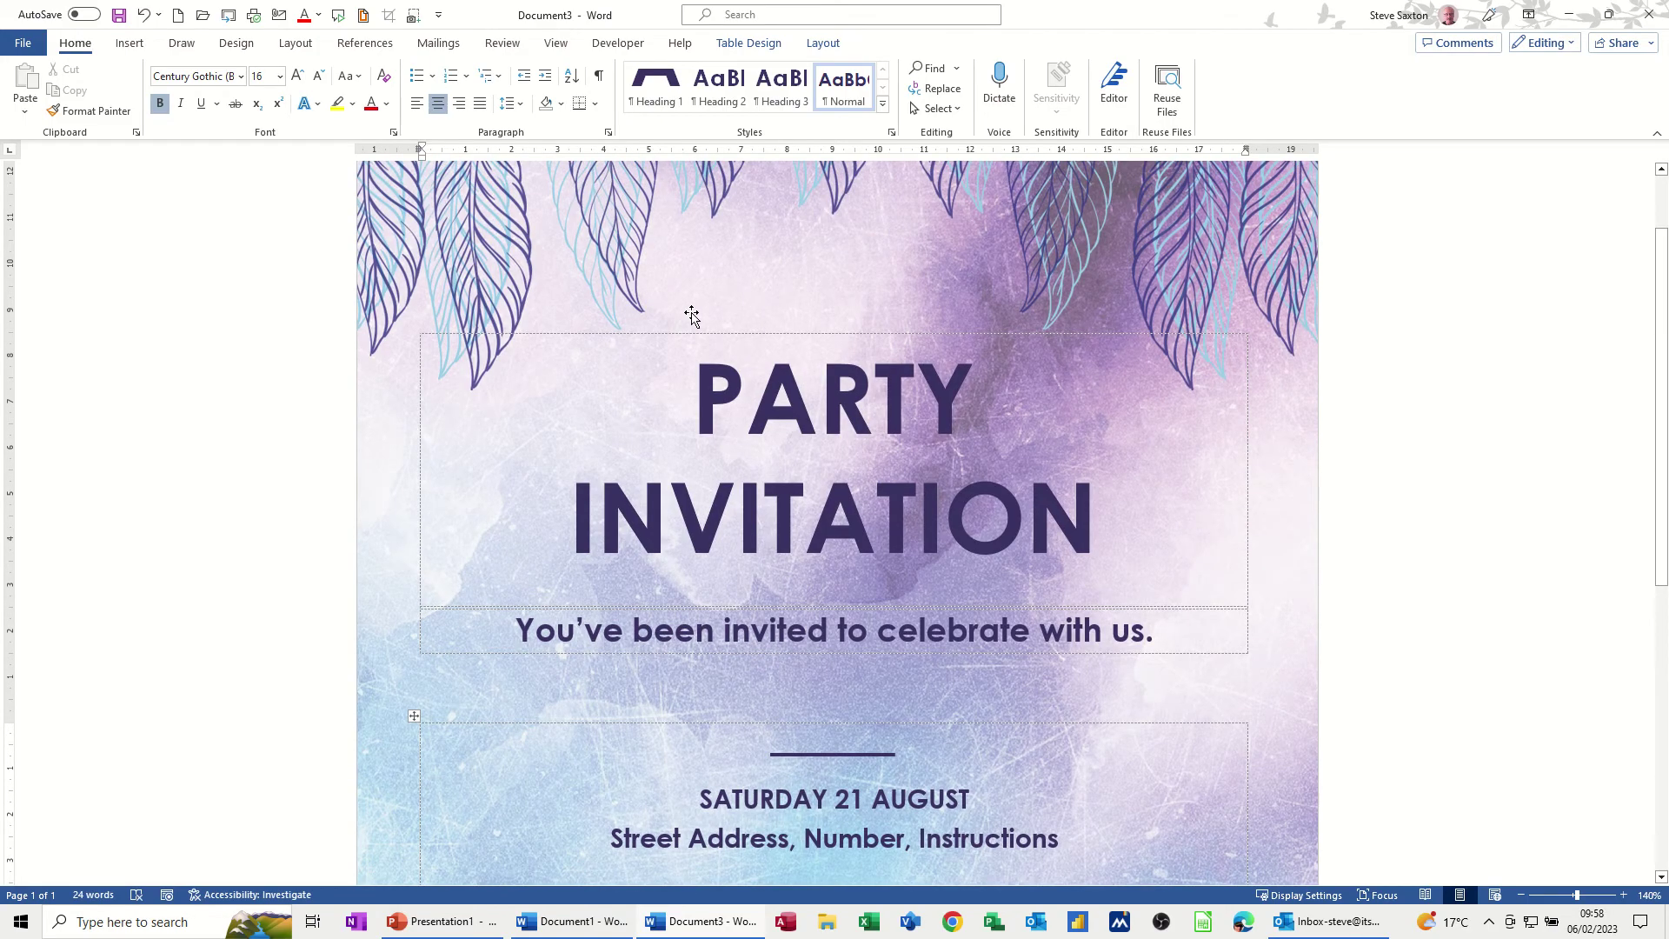
From the Mailings tools, choose to type a new recipient list
{"action": "left_click", "coordinate": [440, 48]}
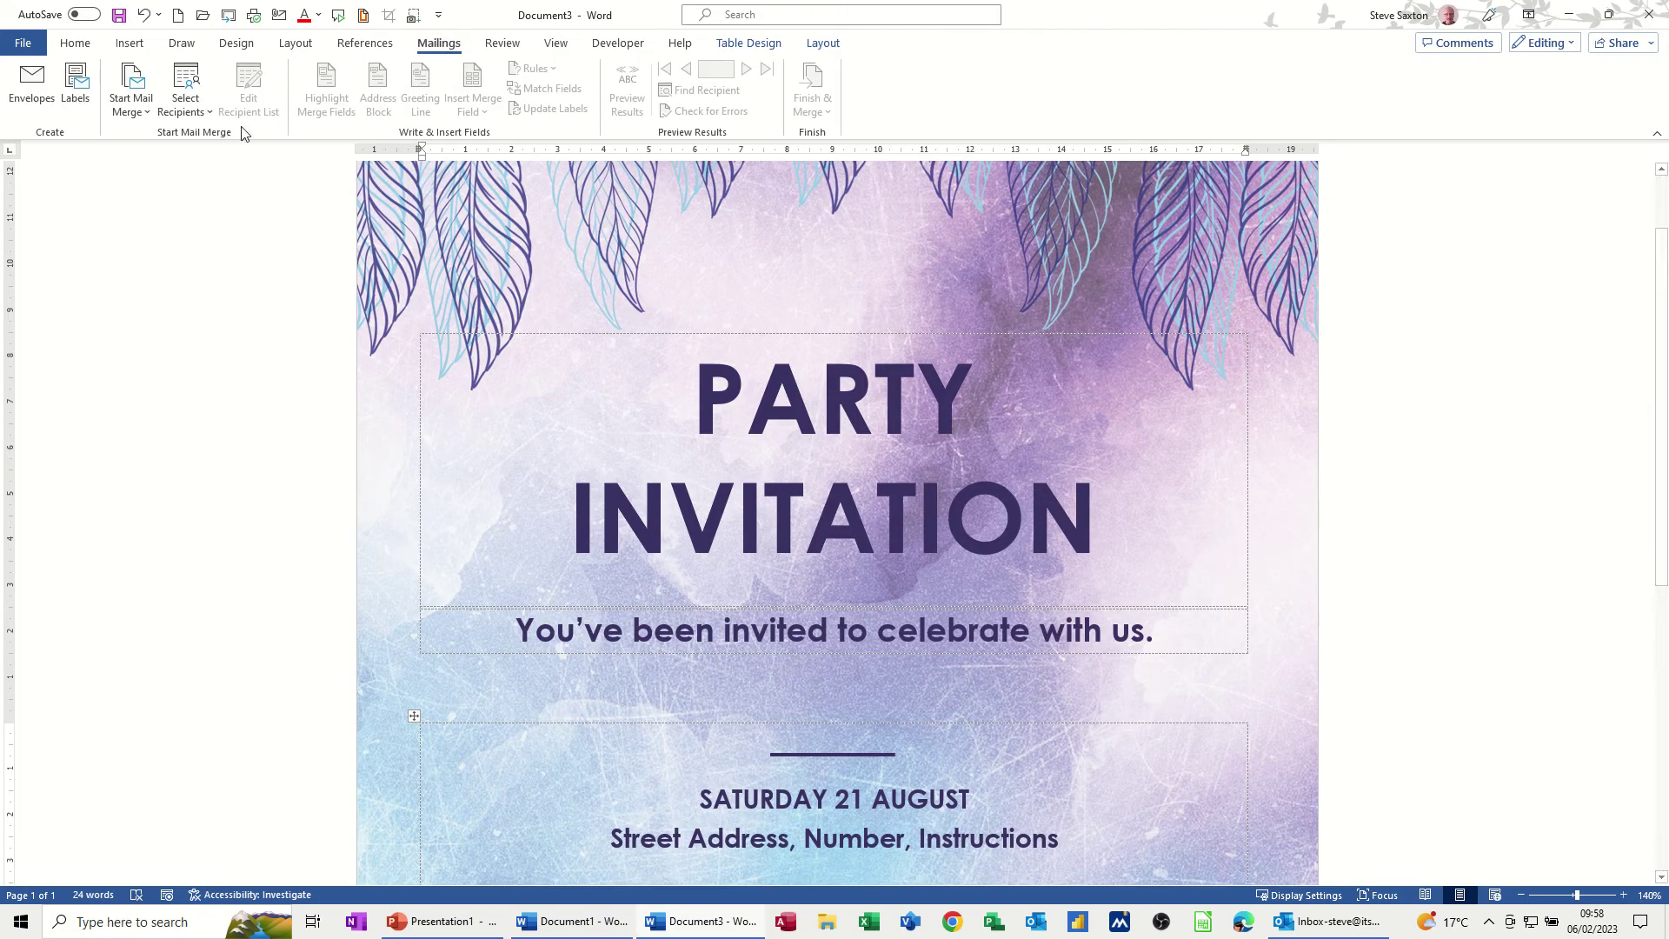
{"action": "left_click", "coordinate": [148, 108]}
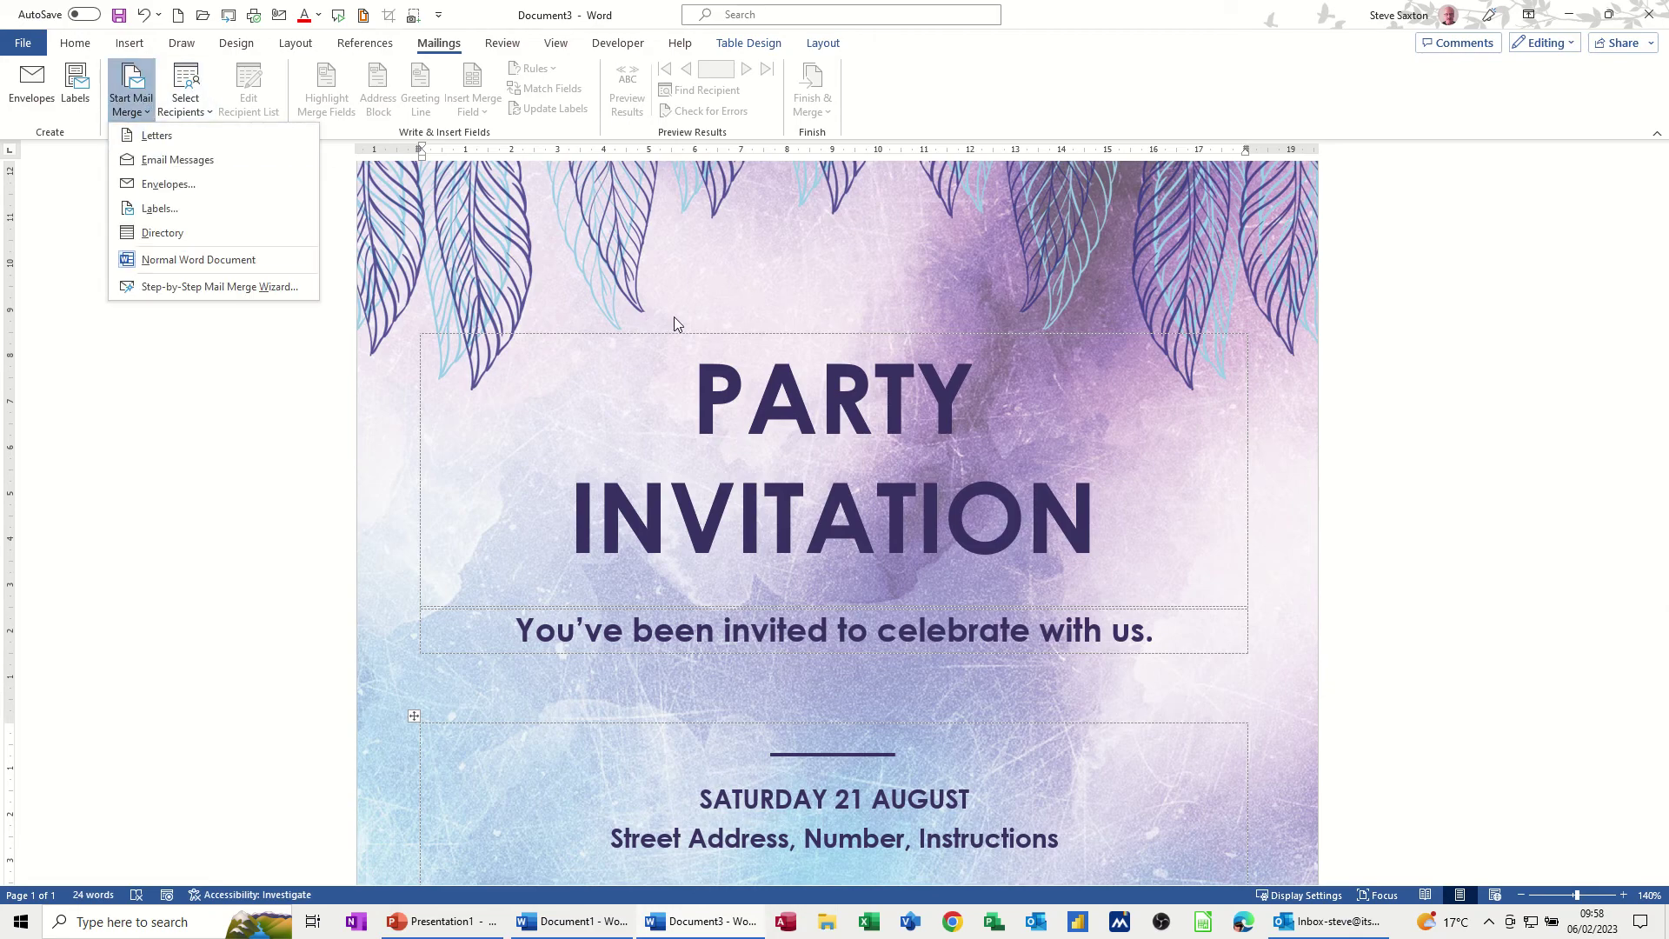
{"action": "left_click", "coordinate": [203, 114]}
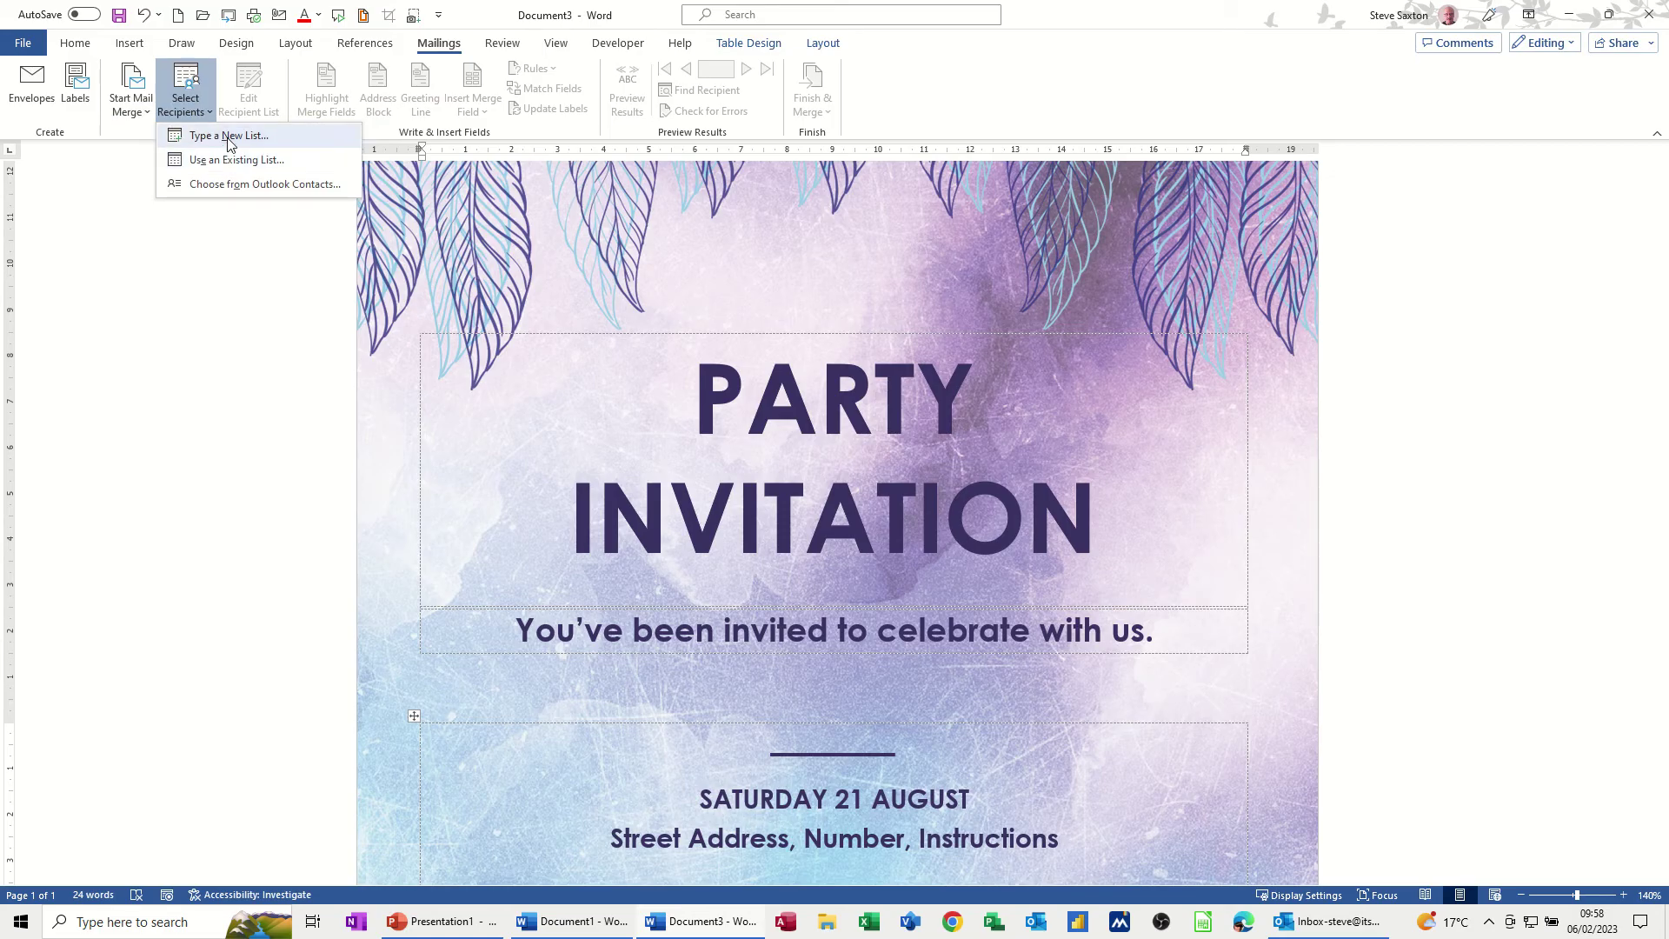
{"action": "left_click", "coordinate": [229, 142]}
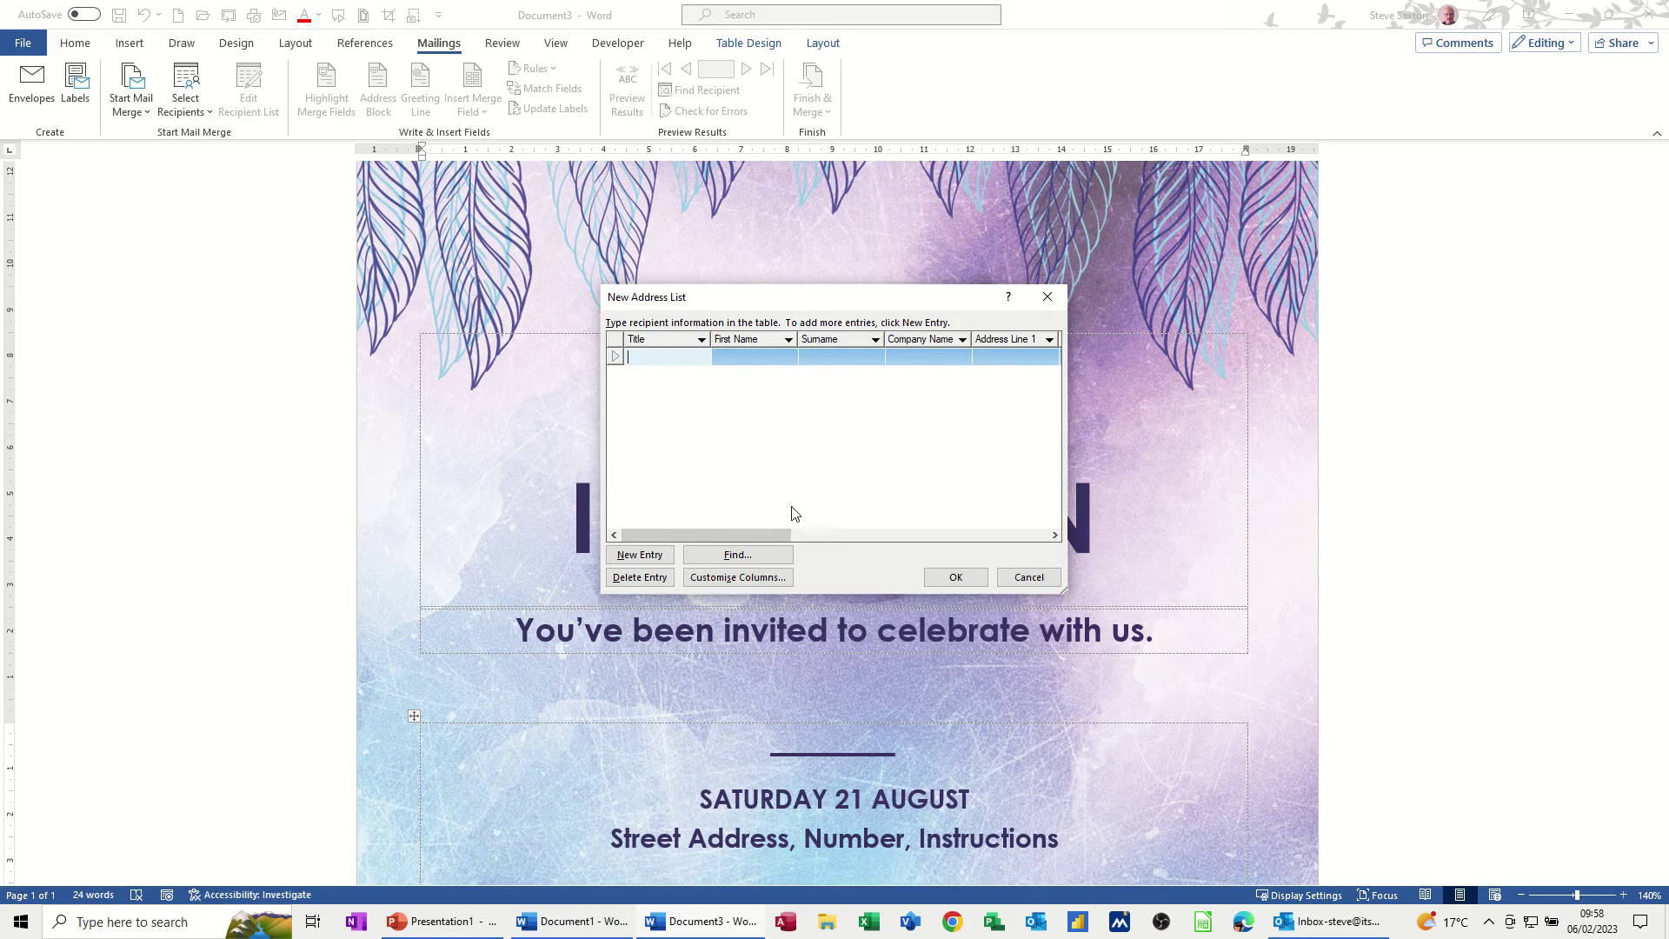
Review the list's column names, including Postcode, then cancel without creating a list
{"action": "left_click", "coordinate": [741, 578]}
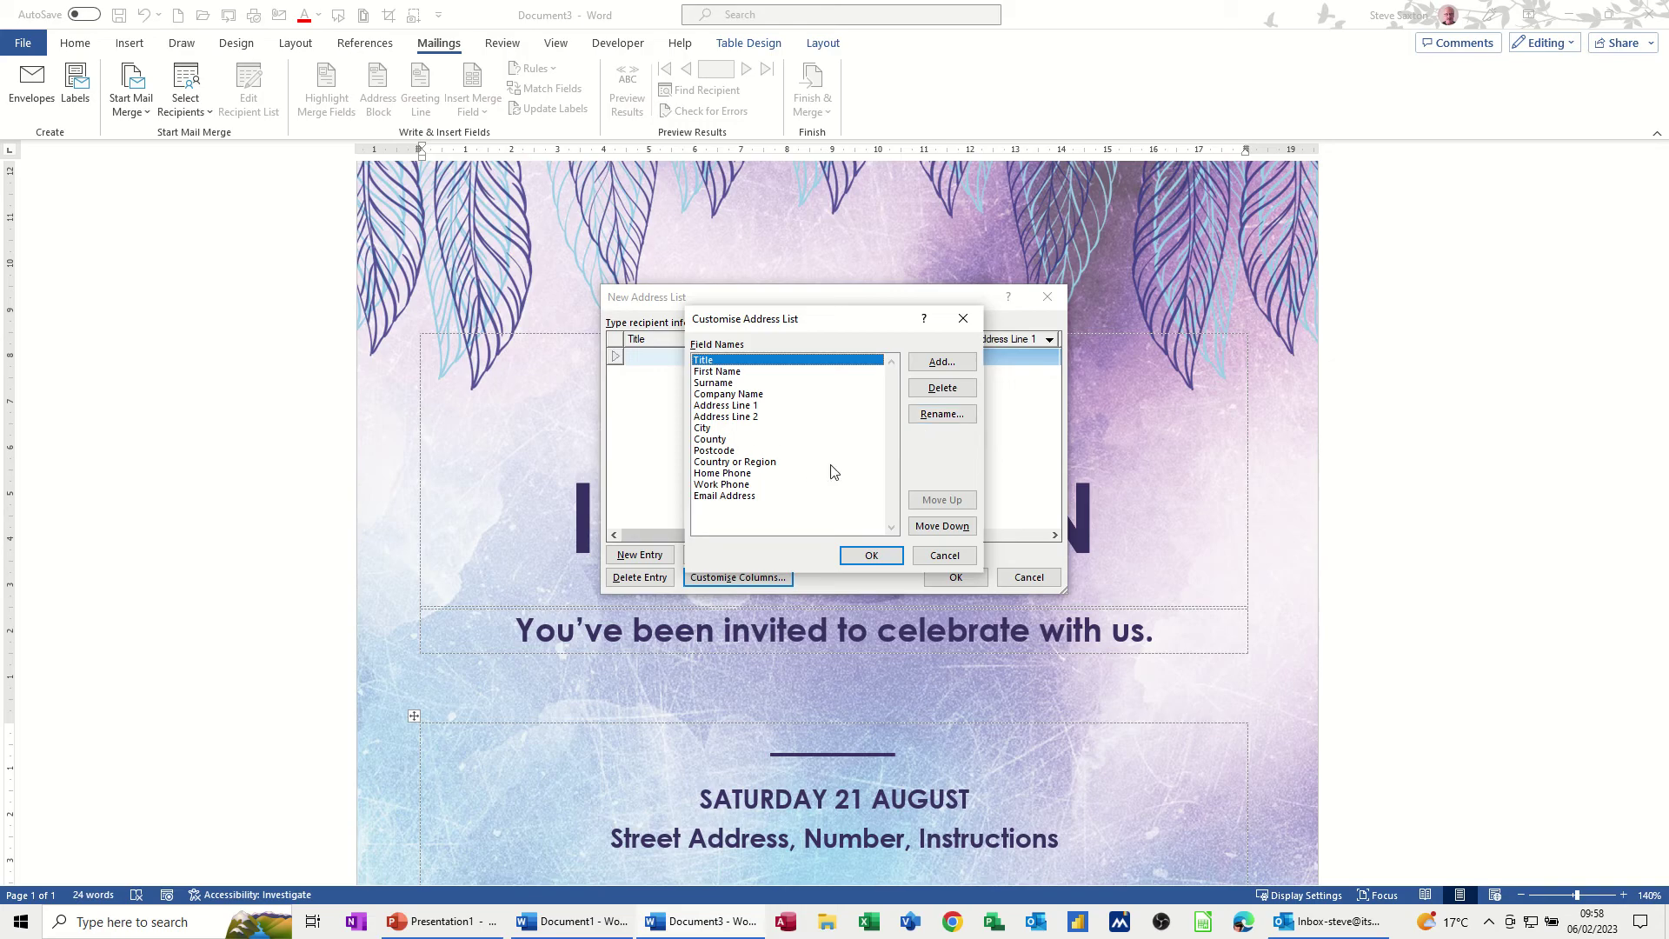
{"action": "left_click", "coordinate": [717, 451]}
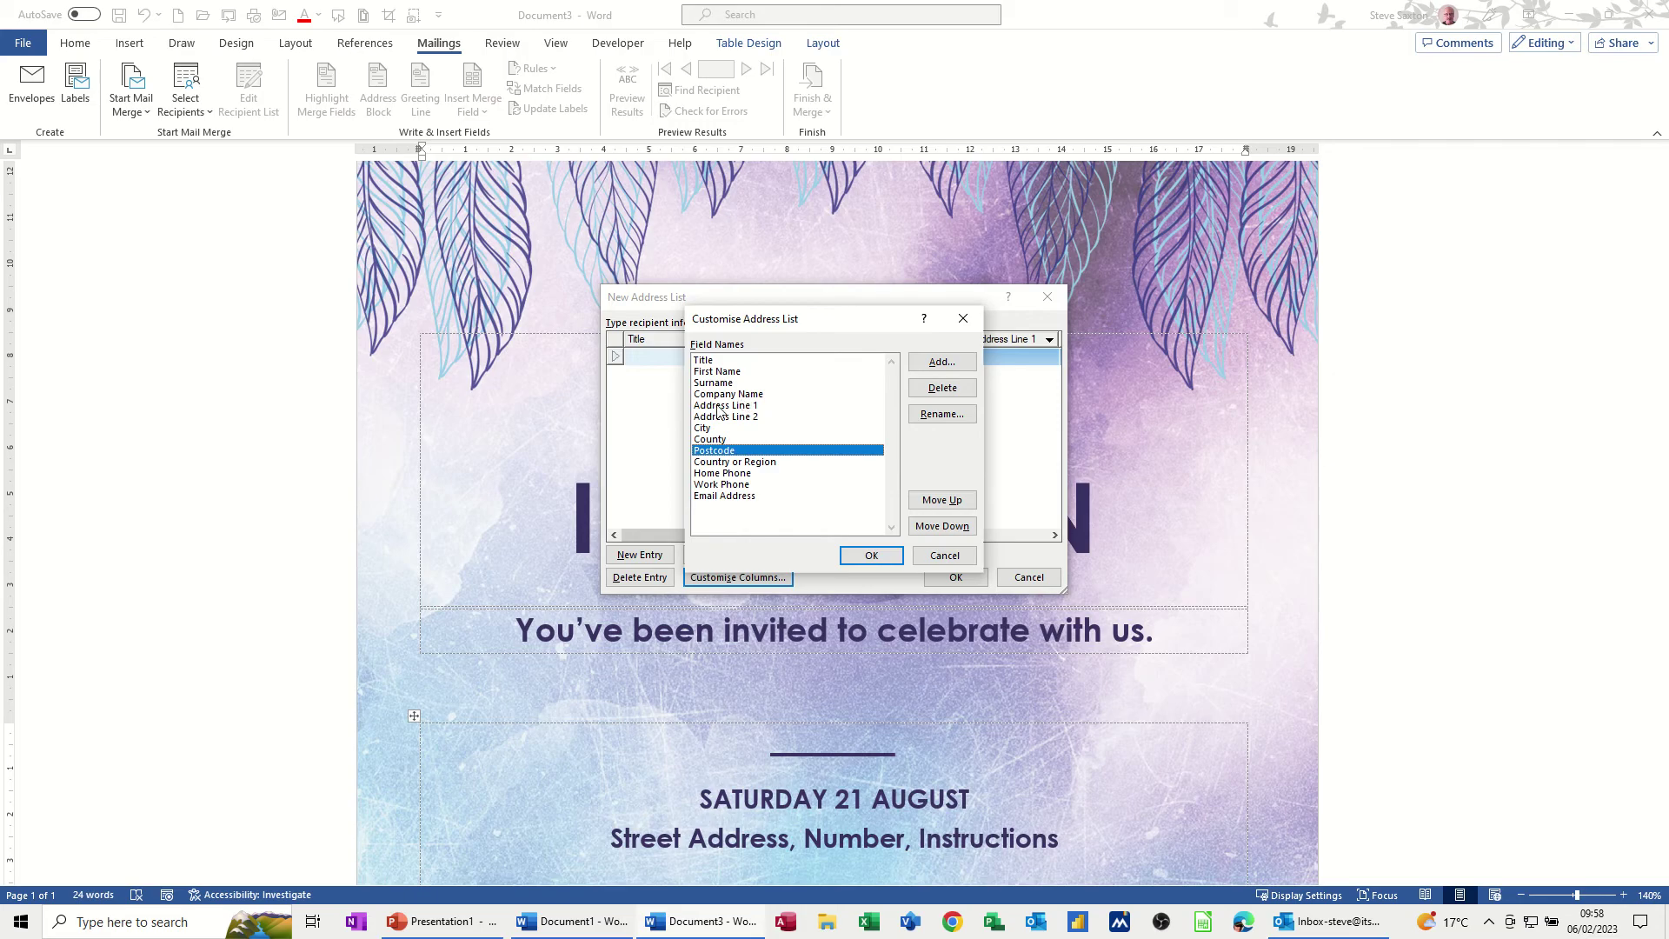
{"action": "left_click", "coordinate": [942, 557]}
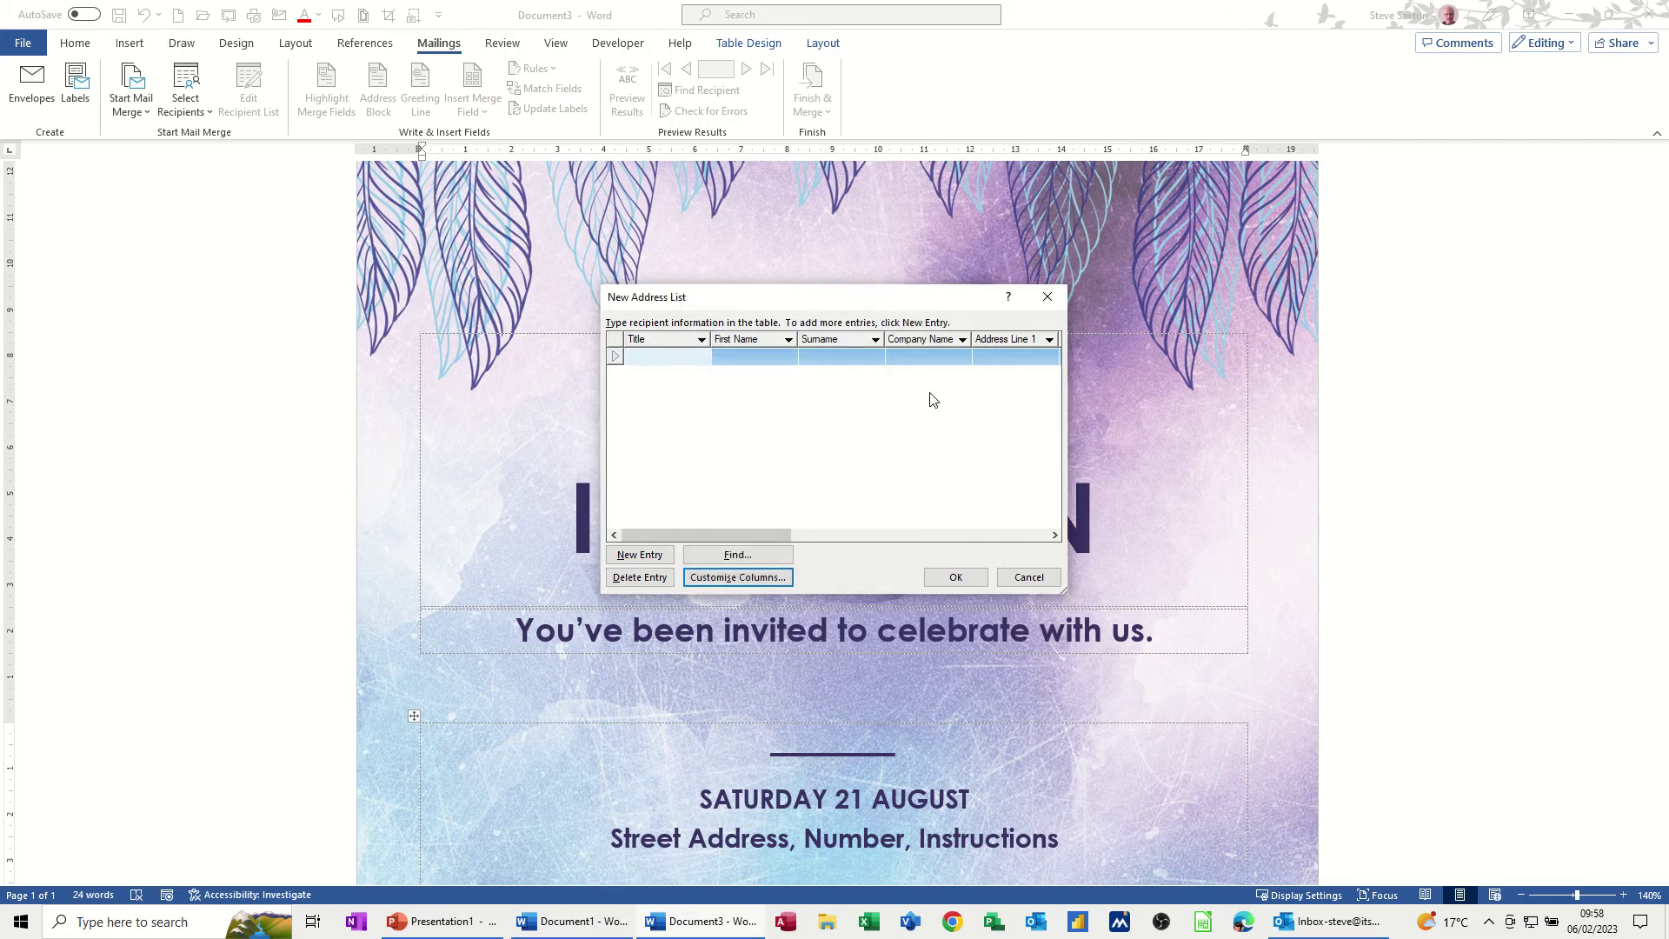
{"action": "left_click", "coordinate": [1028, 579]}
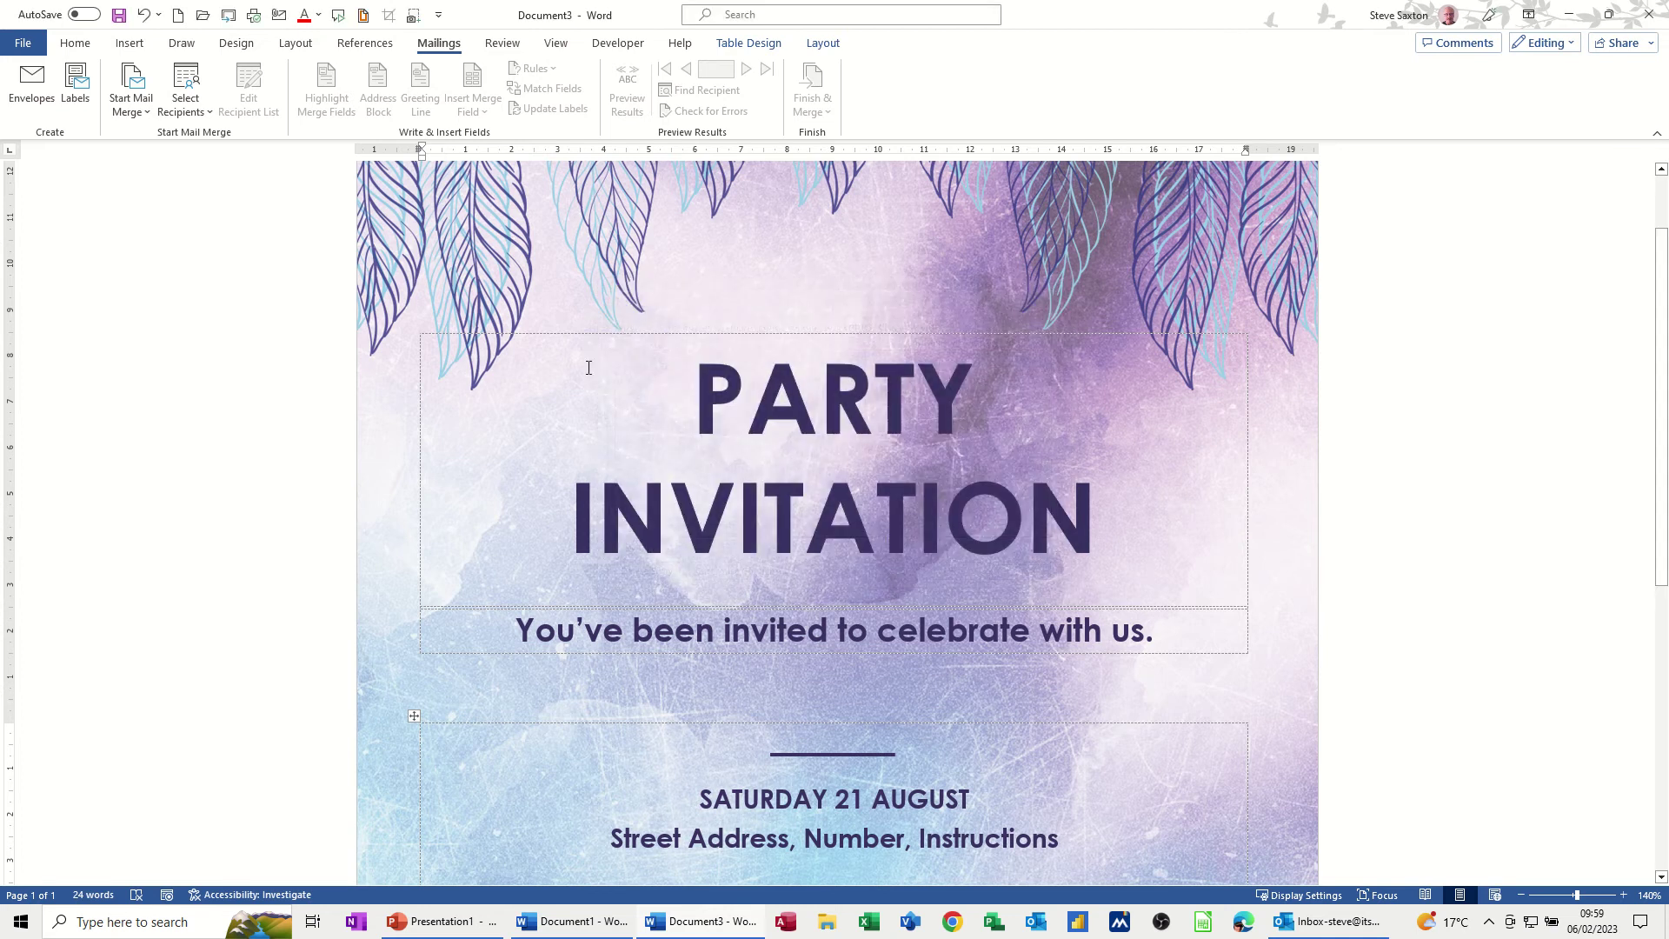
{"action": "left_click", "coordinate": [185, 102]}
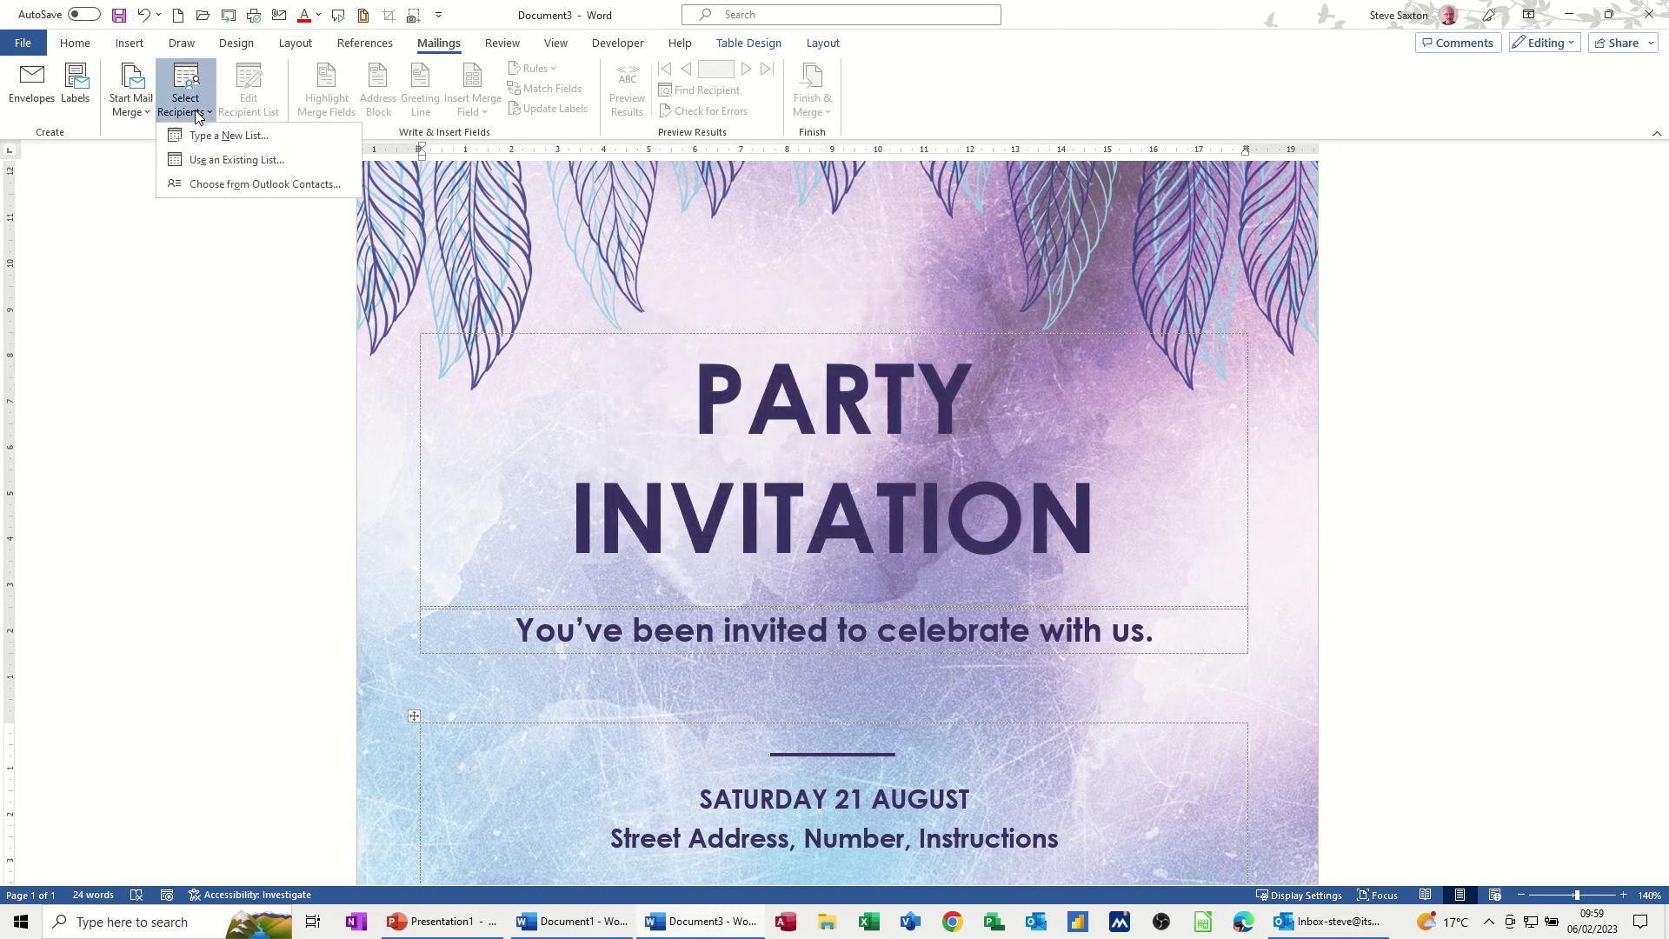
{"action": "left_click", "coordinate": [232, 161]}
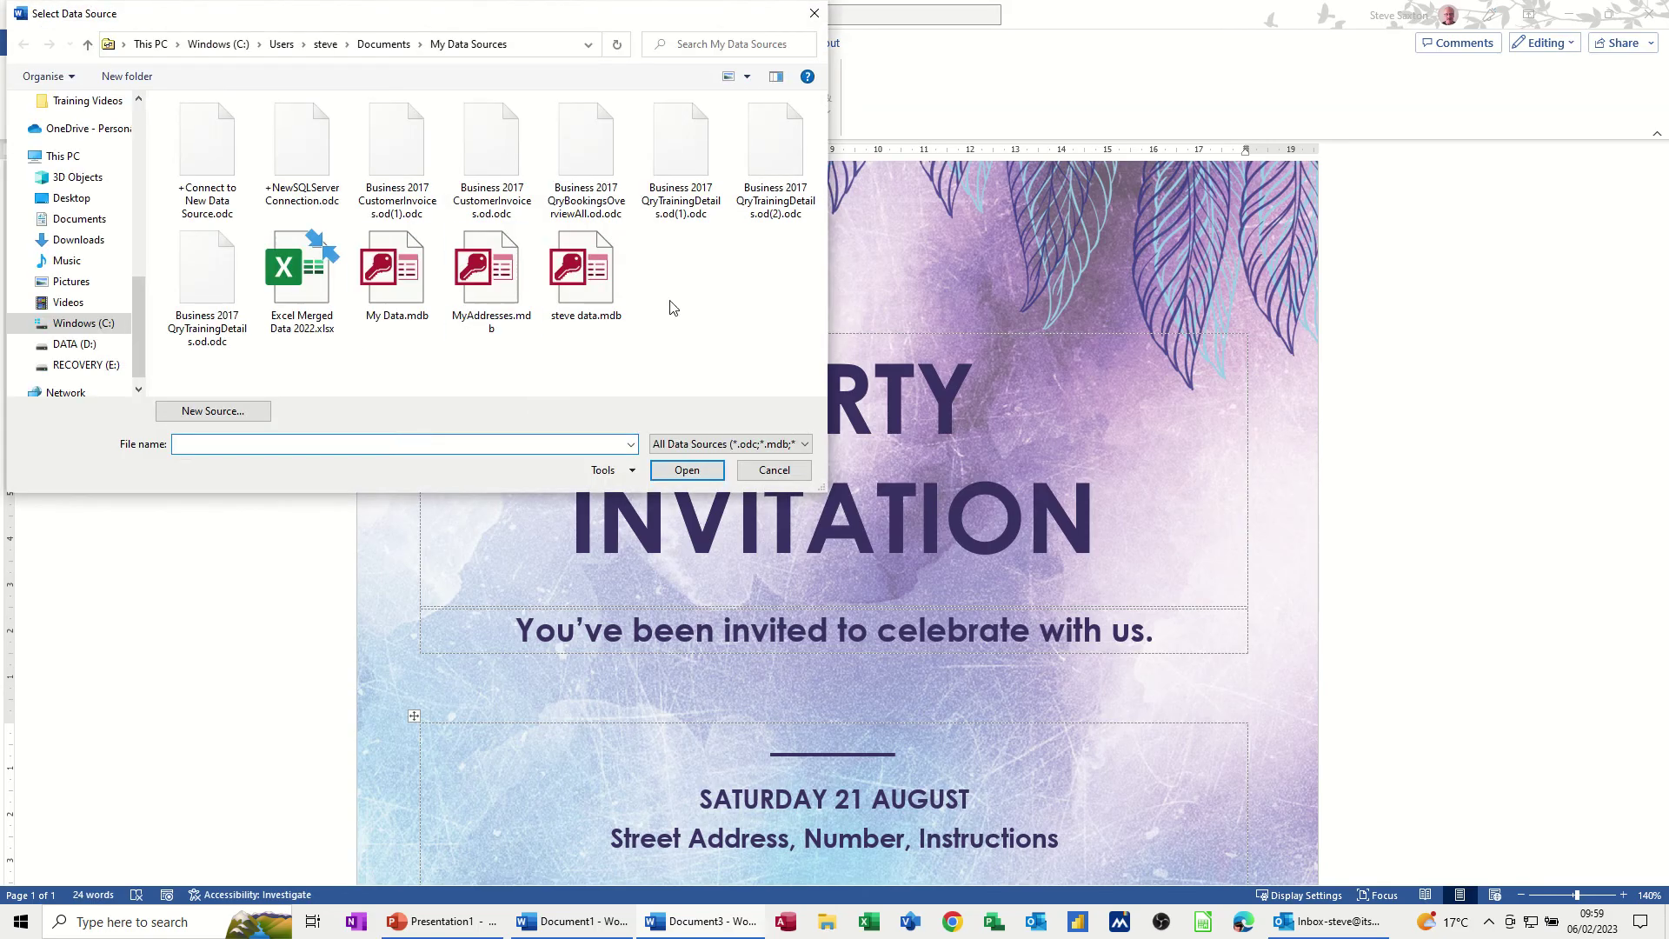
{"action": "double_click", "coordinate": [388, 279]}
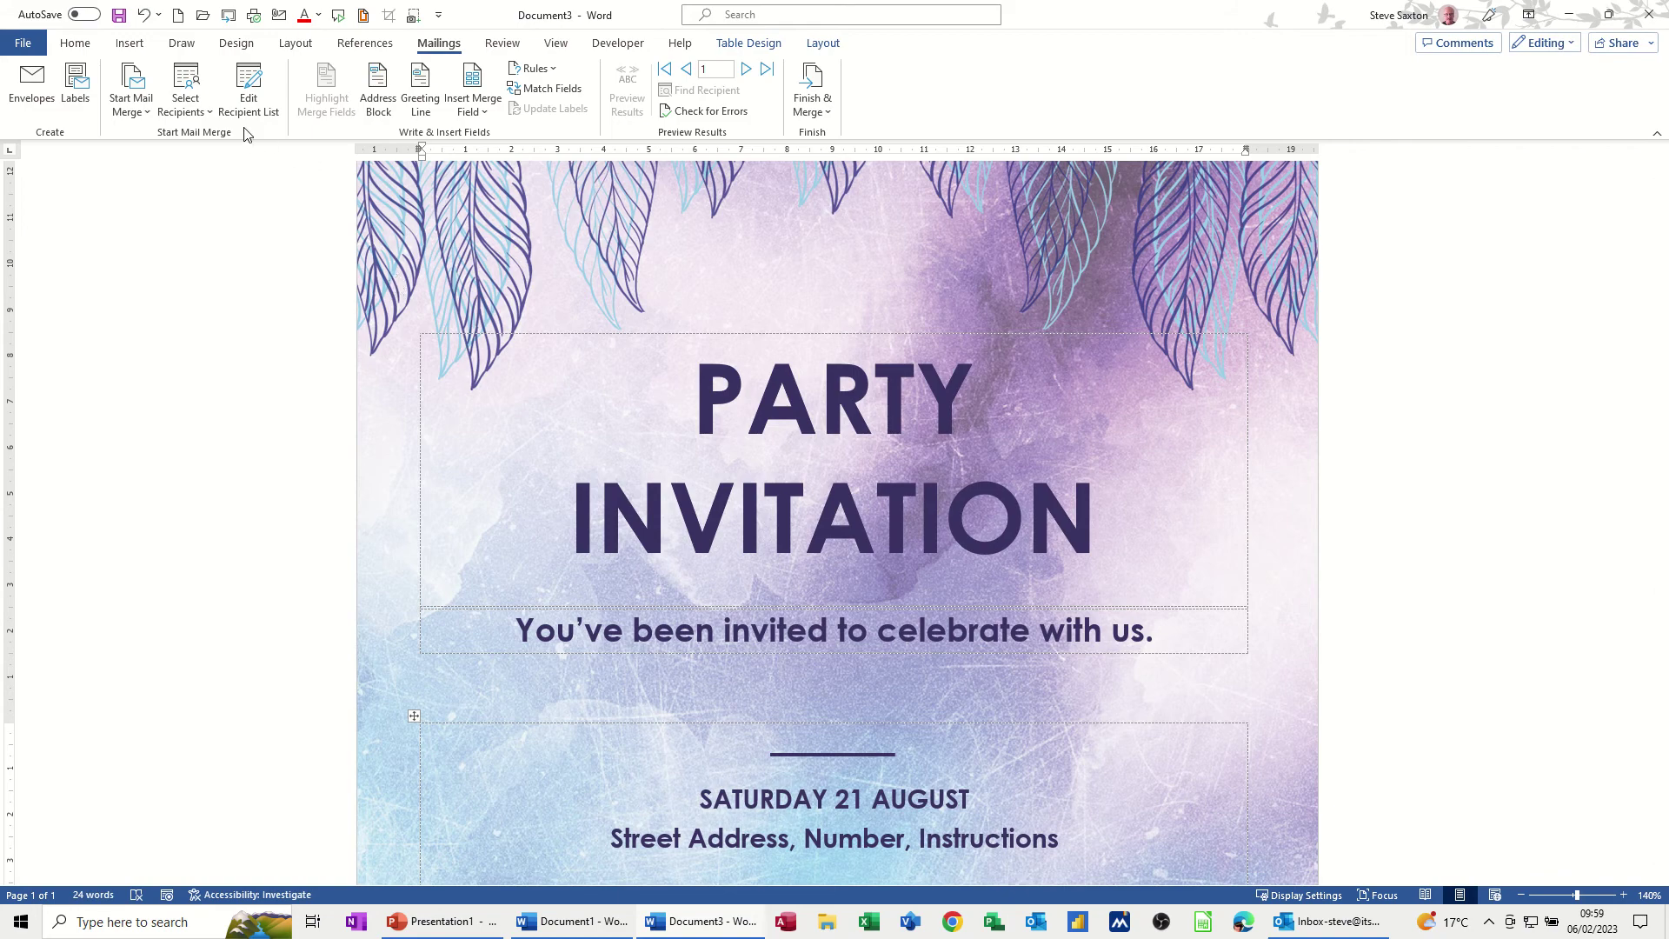
{"action": "left_click", "coordinate": [248, 101]}
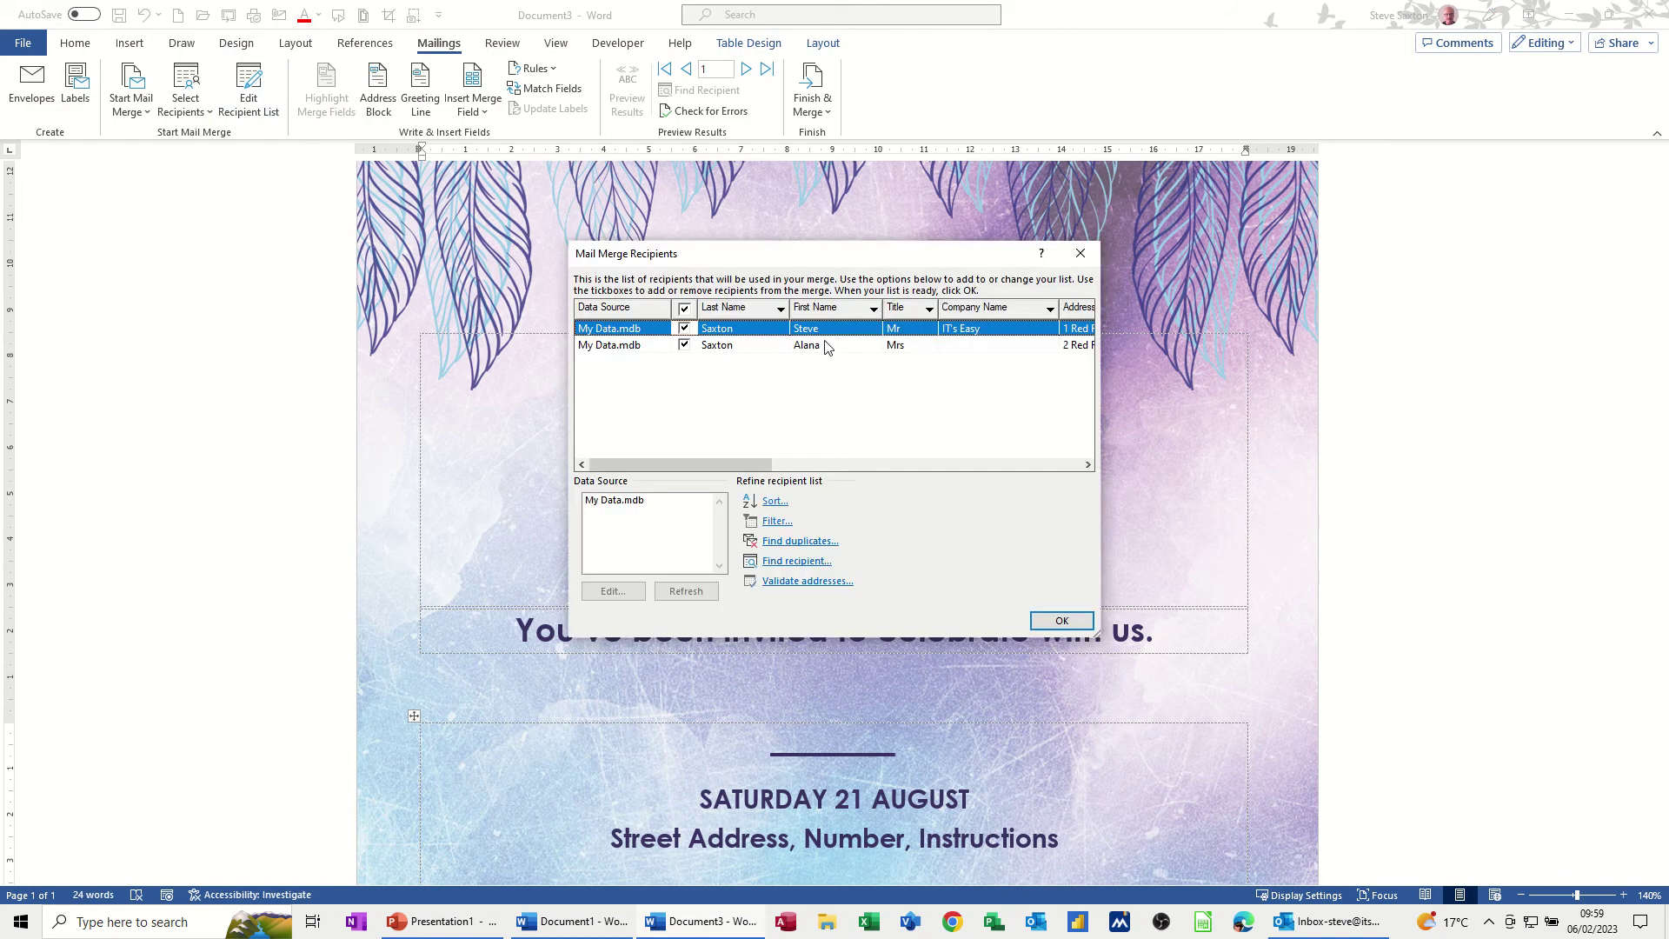
{"action": "left_click_drag", "start_coordinate": [741, 465], "coordinate": [1009, 461]}
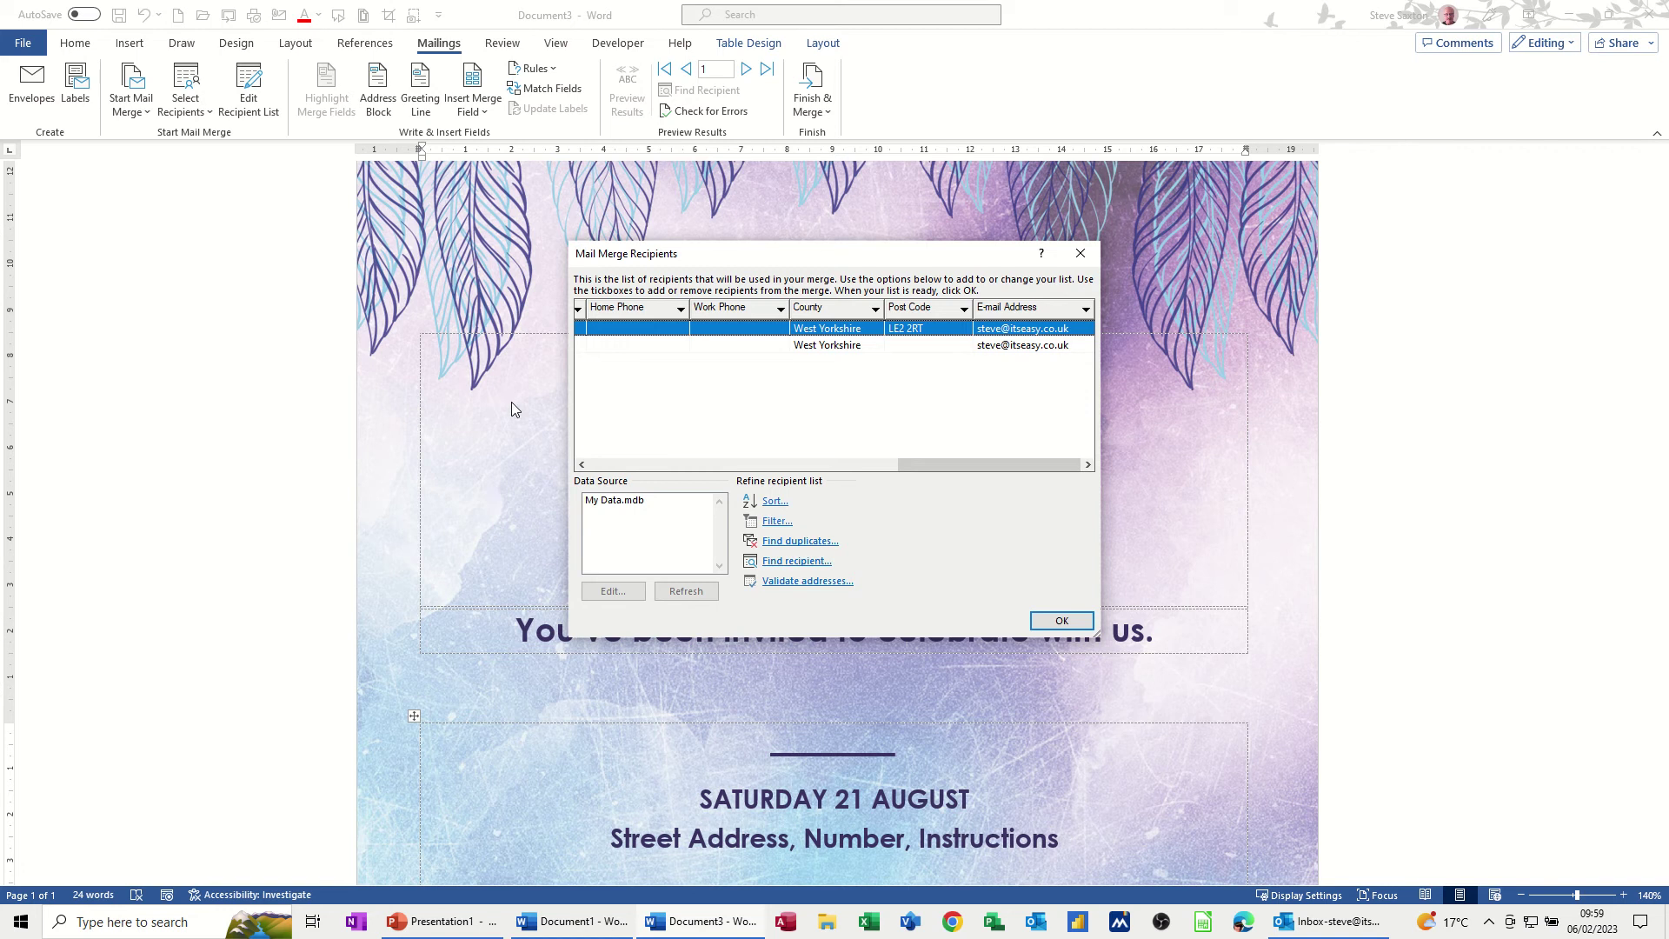
{"action": "left_click", "coordinate": [1044, 622]}
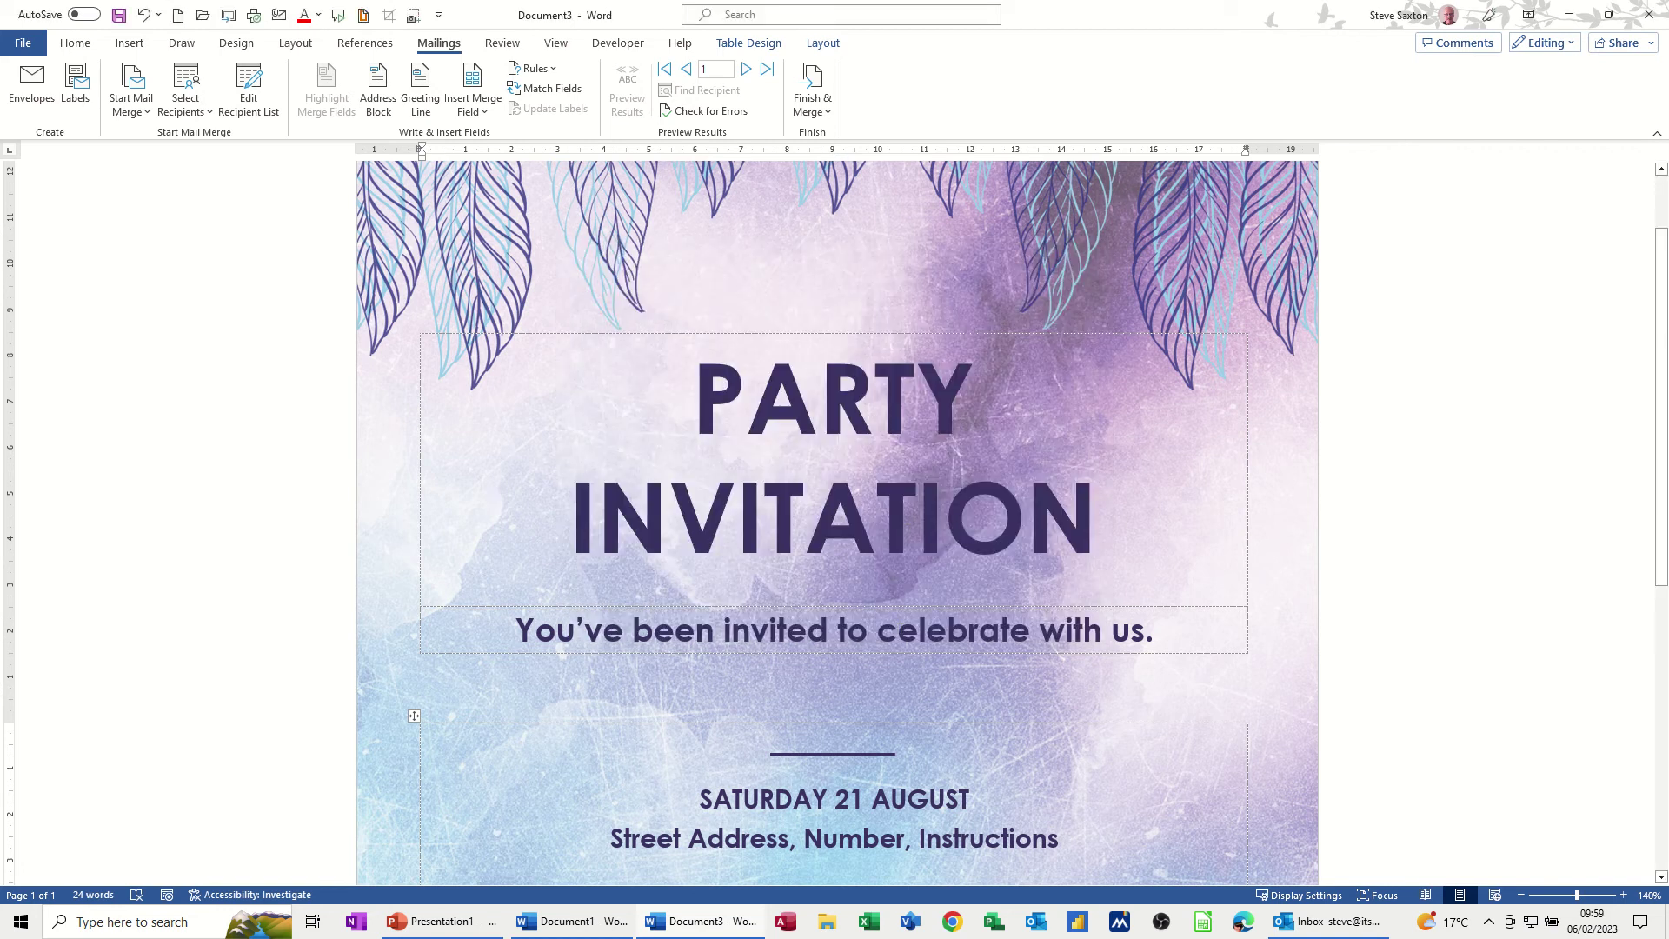
Insert 'Hi' followed by the First_Name merge field before the invitation sentence
{"action": "scroll", "coordinate": [776, 567], "scroll_direction": "down", "scroll_amount": 1}
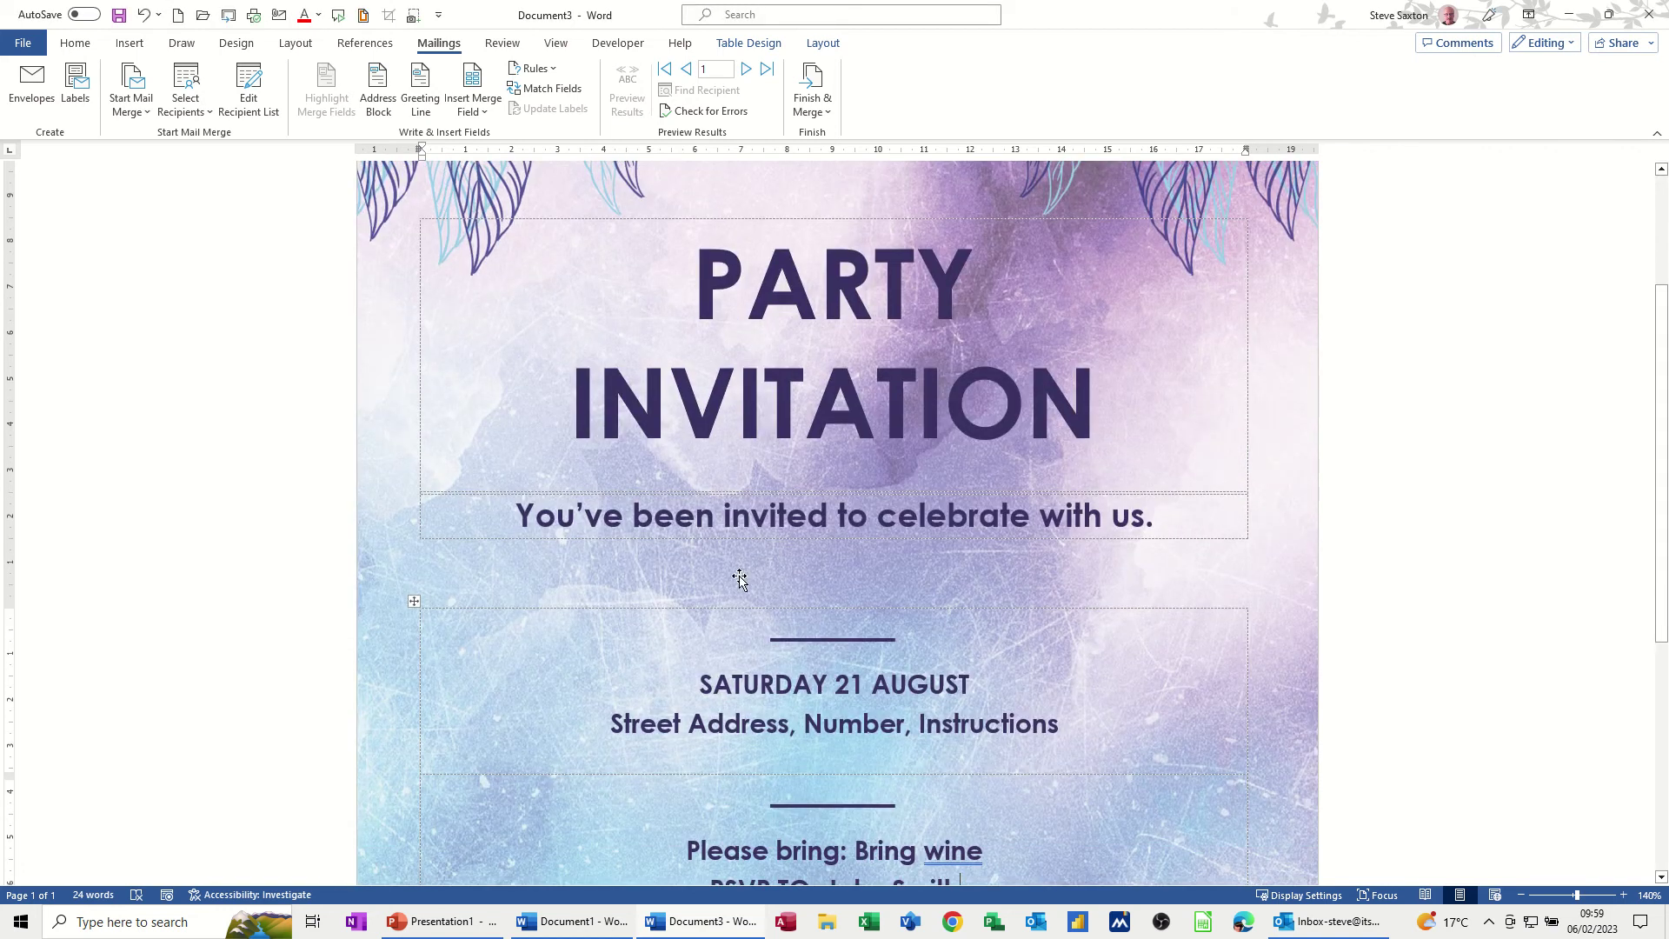
{"action": "left_click", "coordinate": [515, 516]}
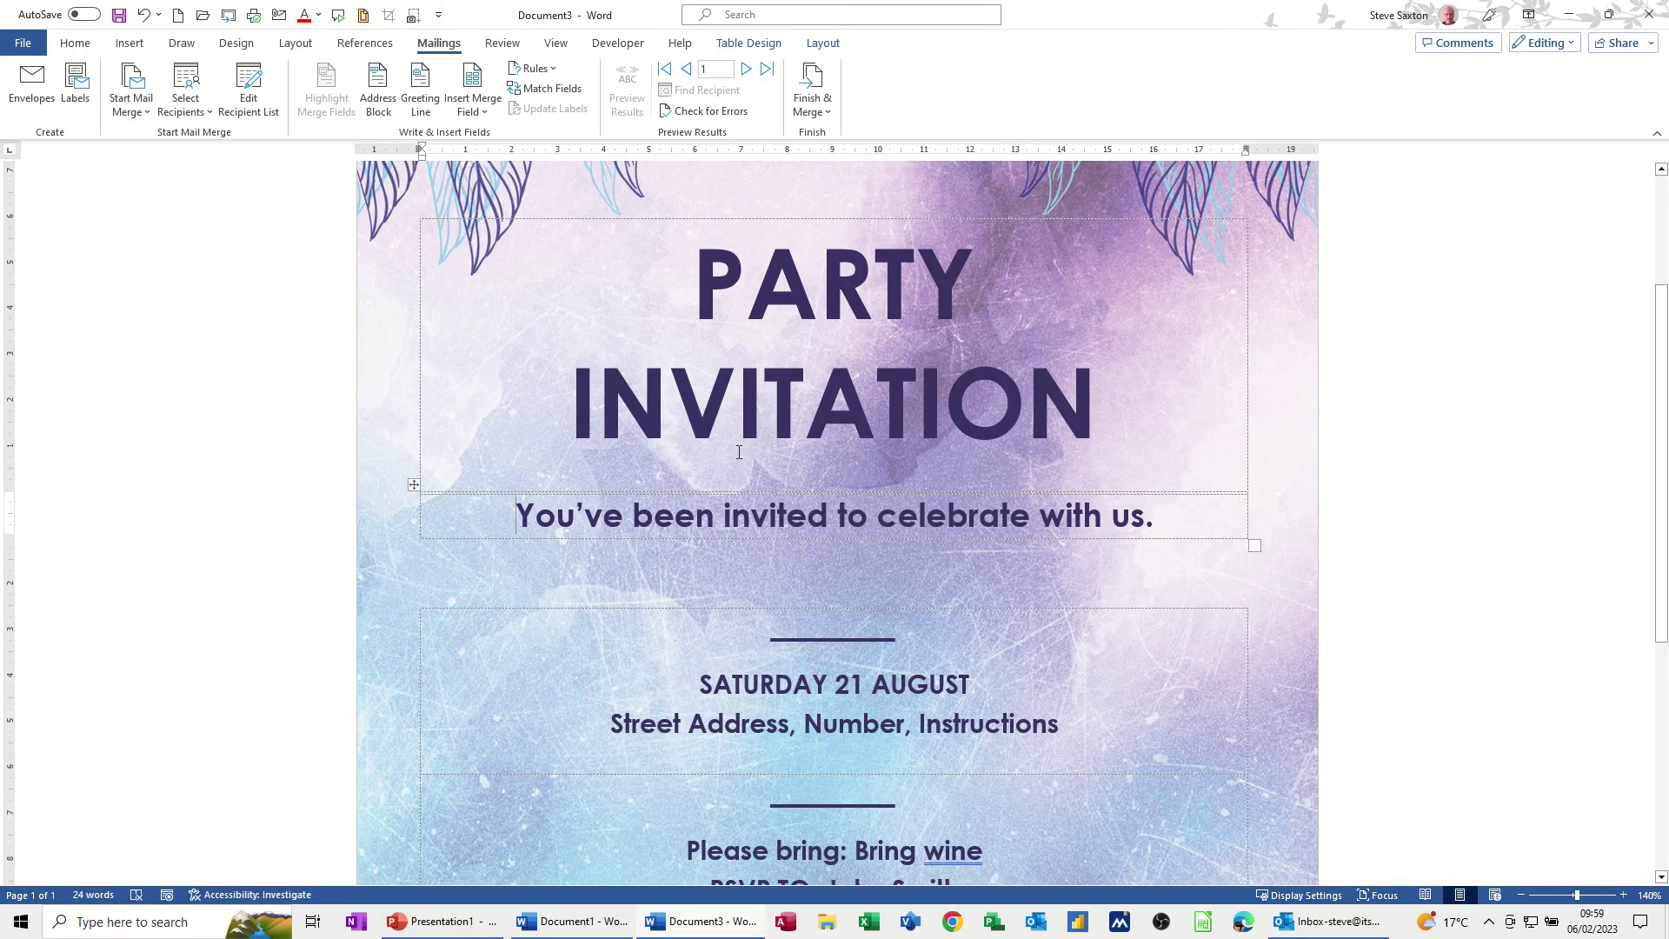
{"action": "type", "text": "Hi"}
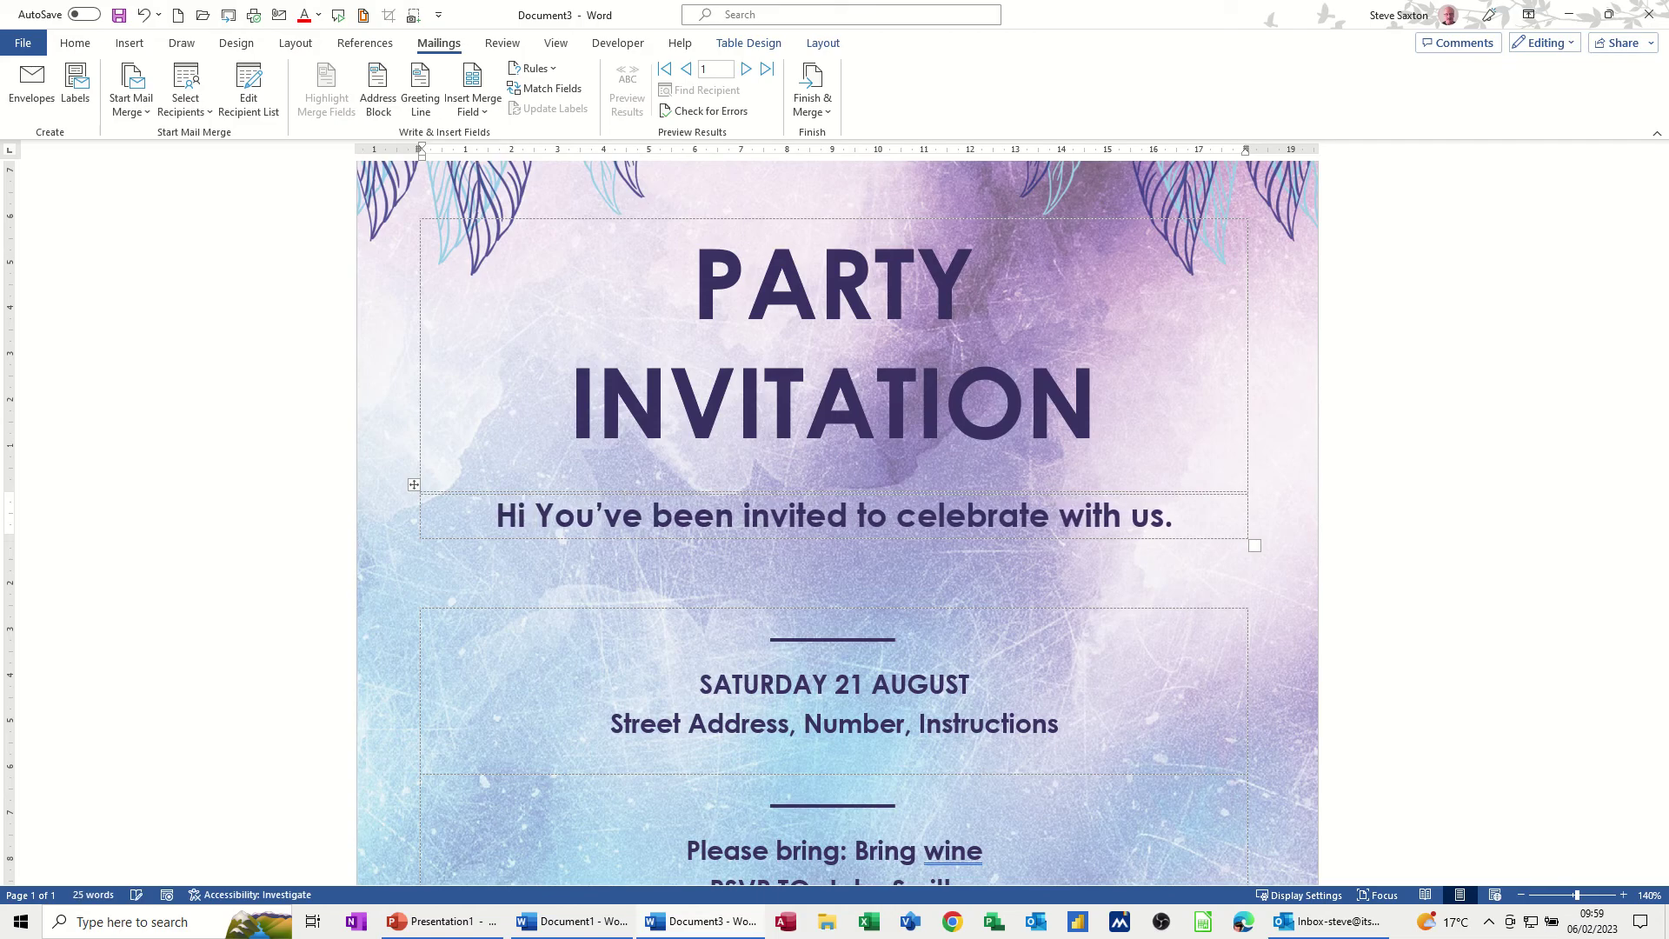
{"action": "left_click", "coordinate": [485, 114]}
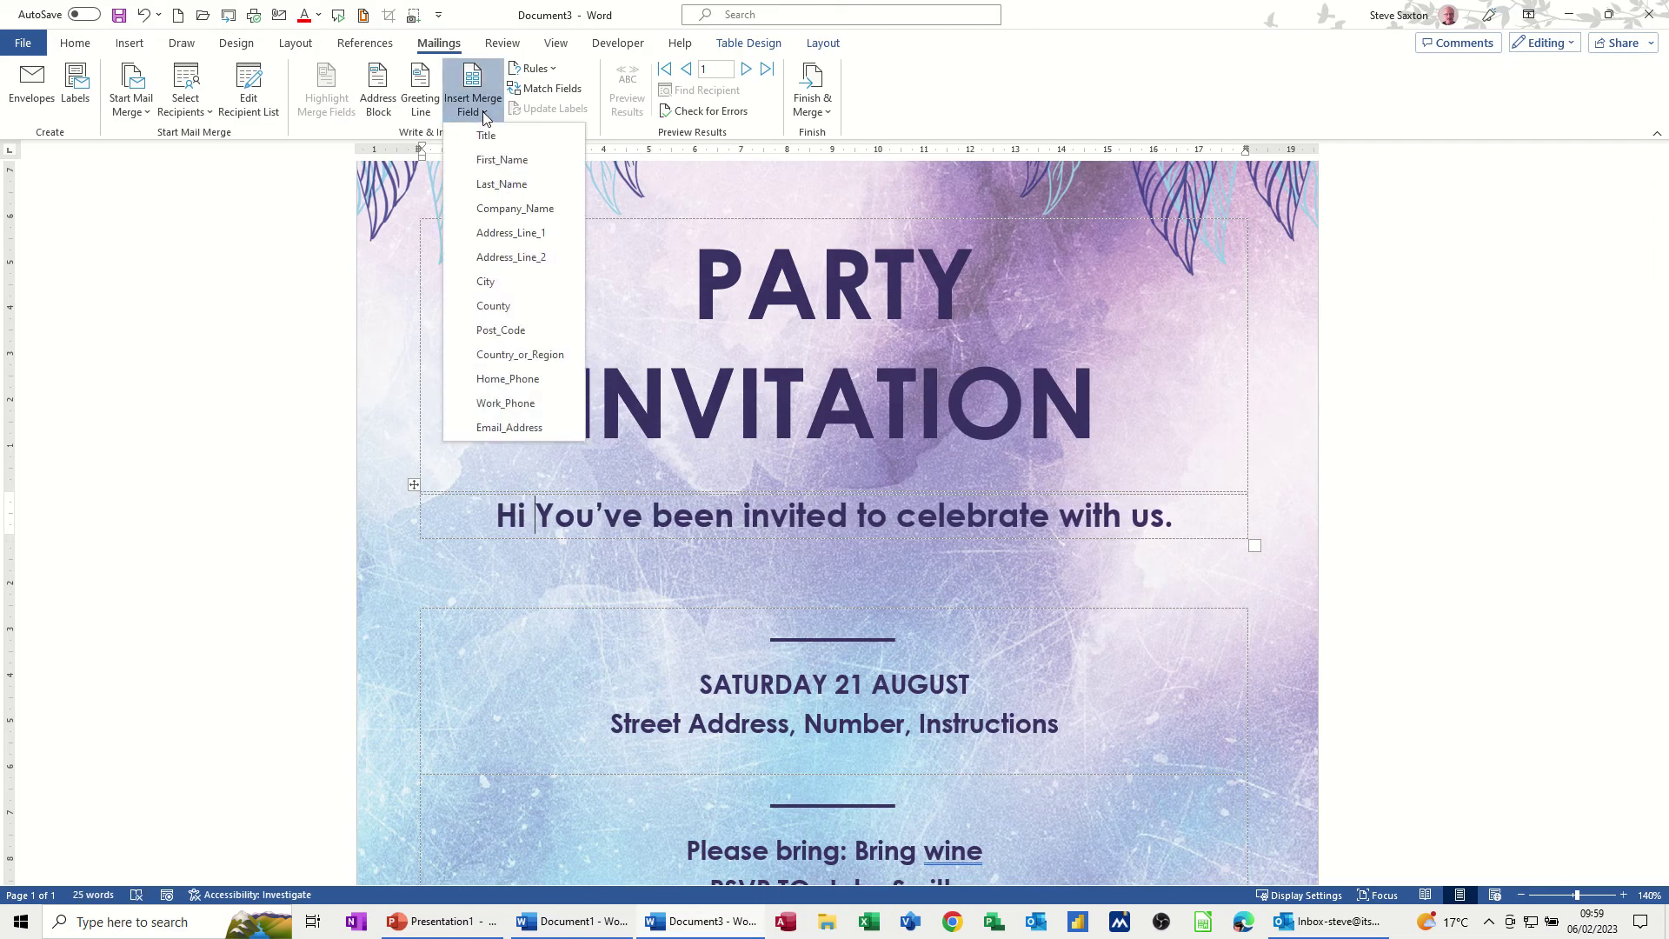
{"action": "left_click", "coordinate": [502, 161]}
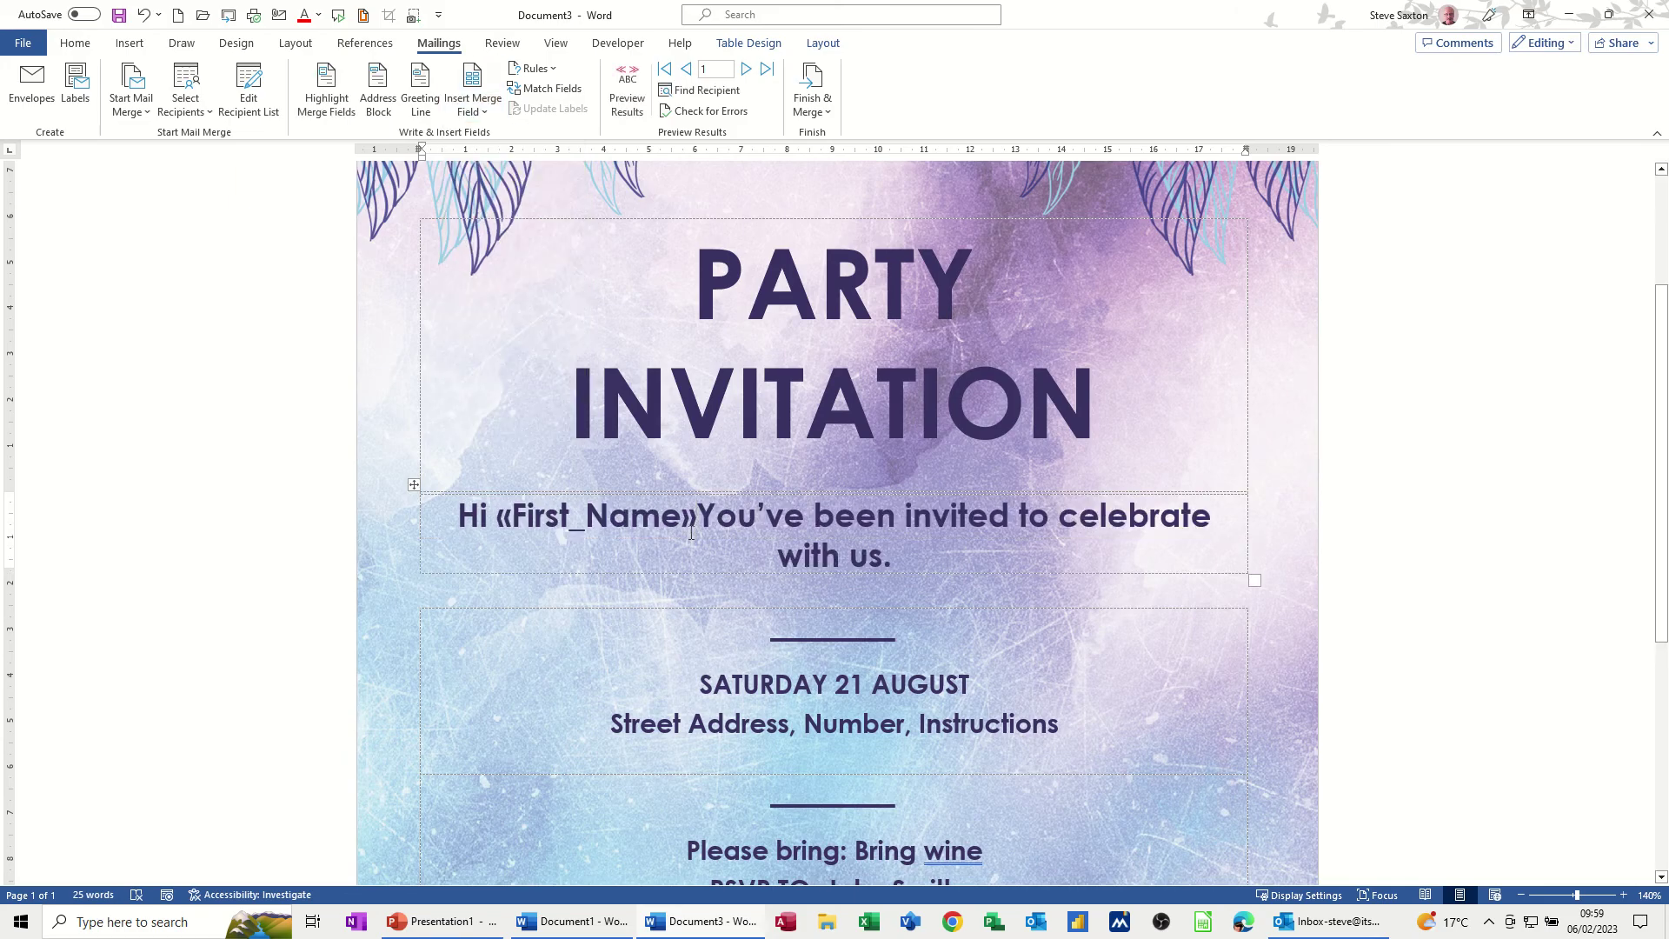
Preview with real recipient data, lowercase the Y in 'You've', and choose Send Email Messages
{"action": "left_click", "coordinate": [630, 83]}
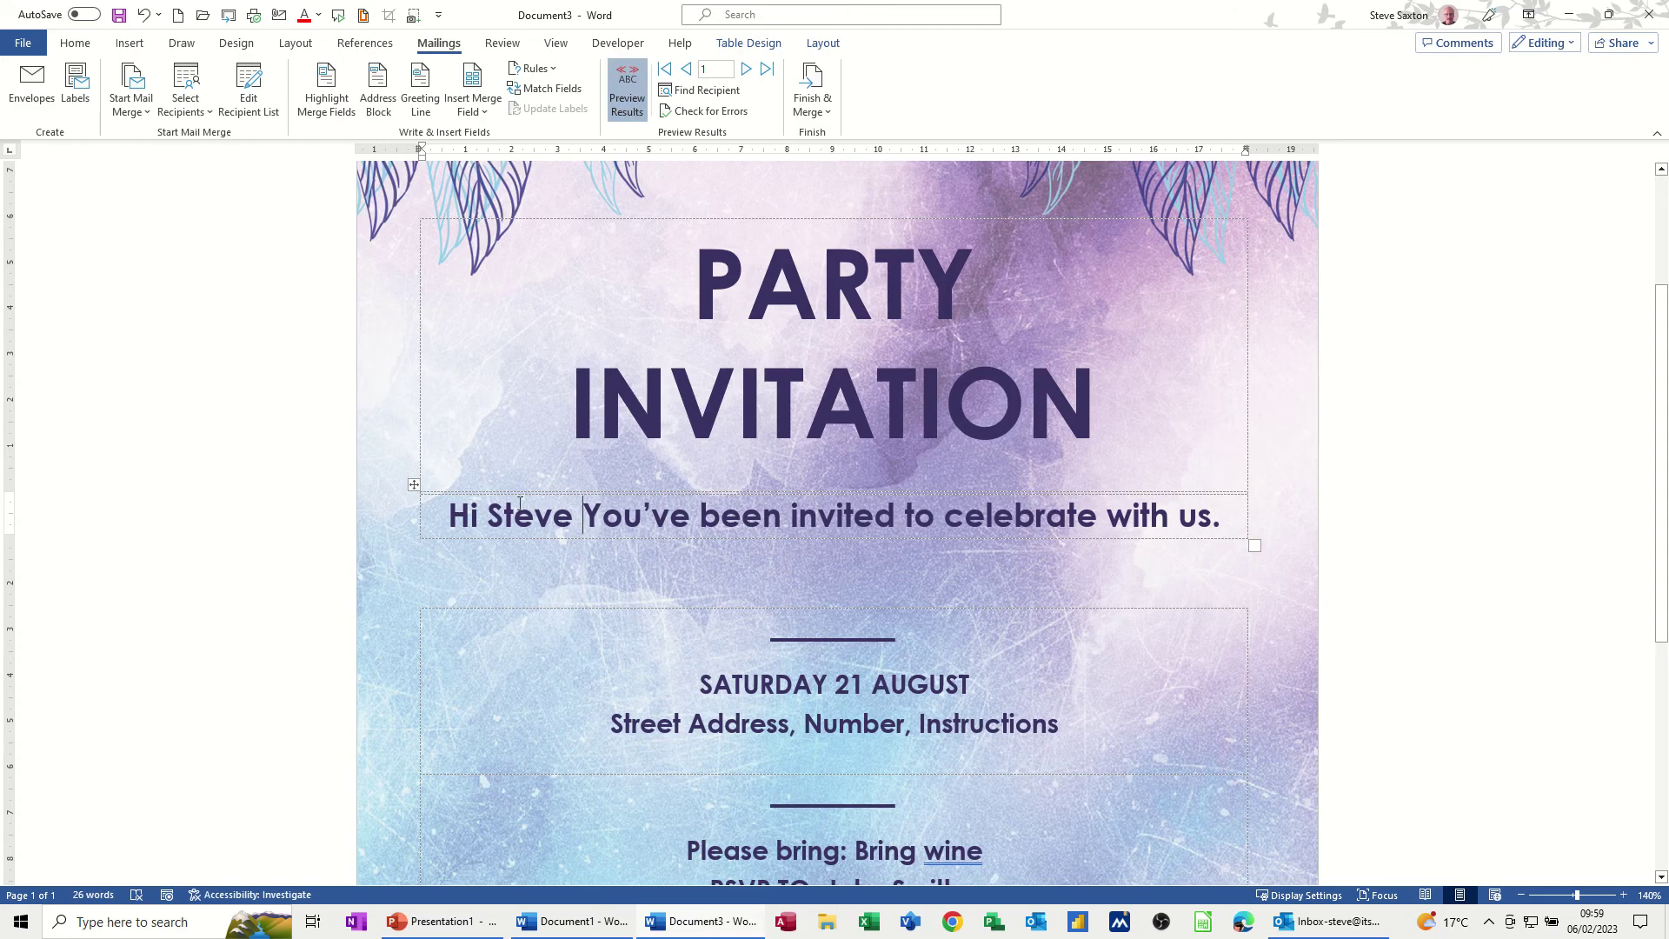
{"action": "key", "text": "Delete"}
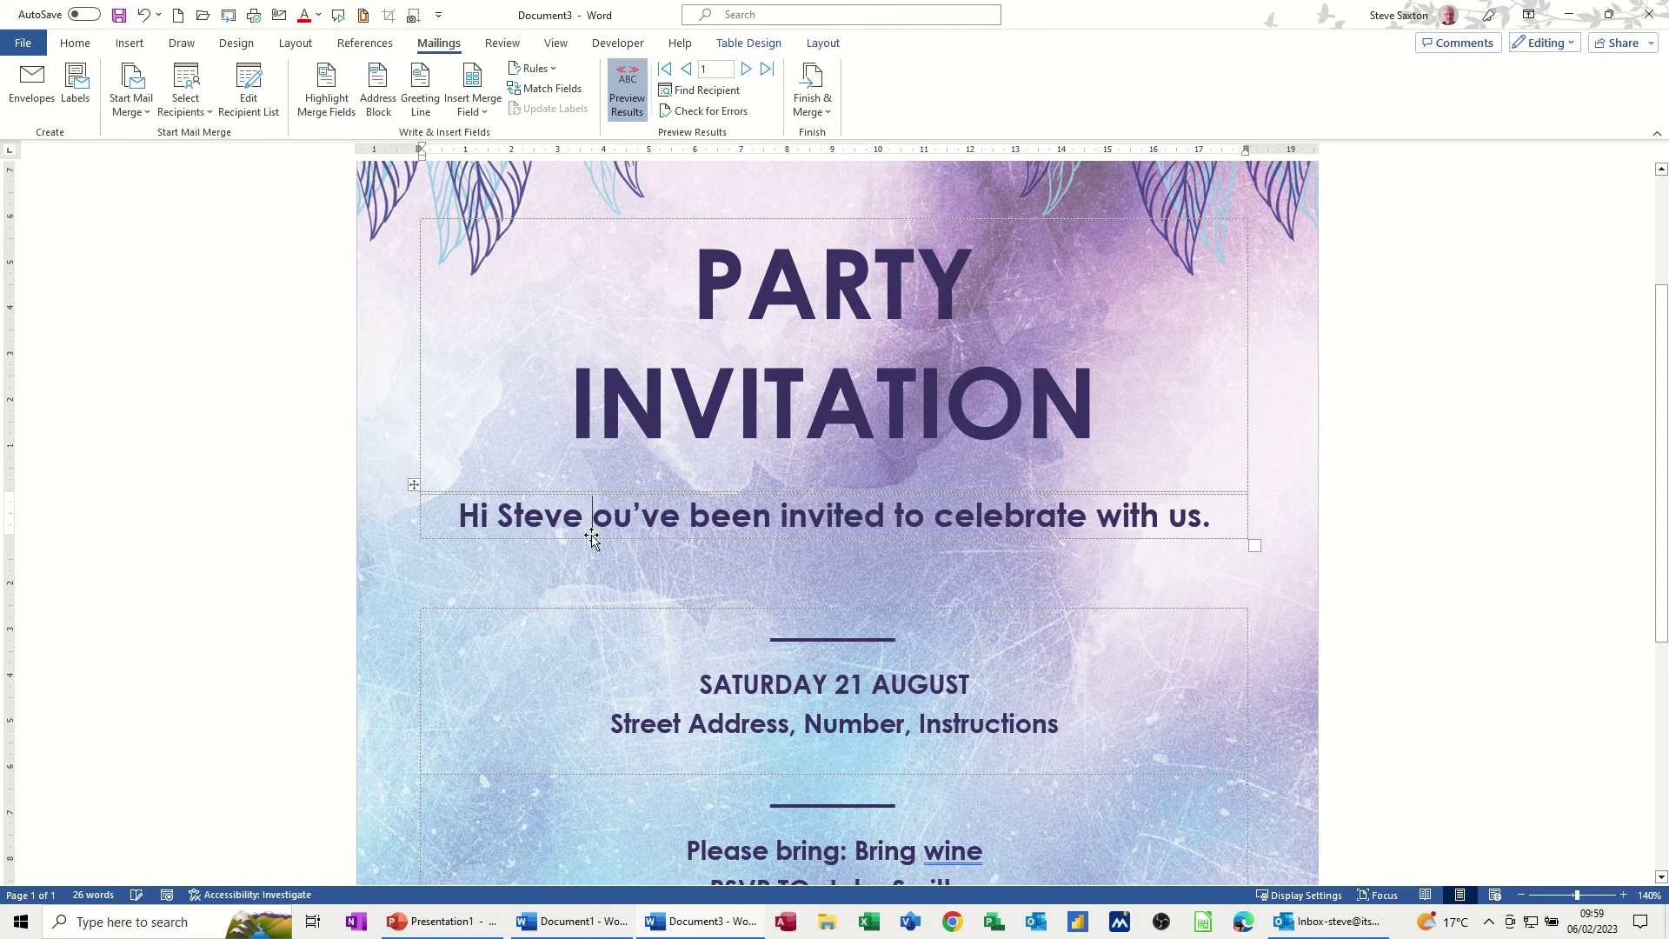
{"action": "type", "text": "y"}
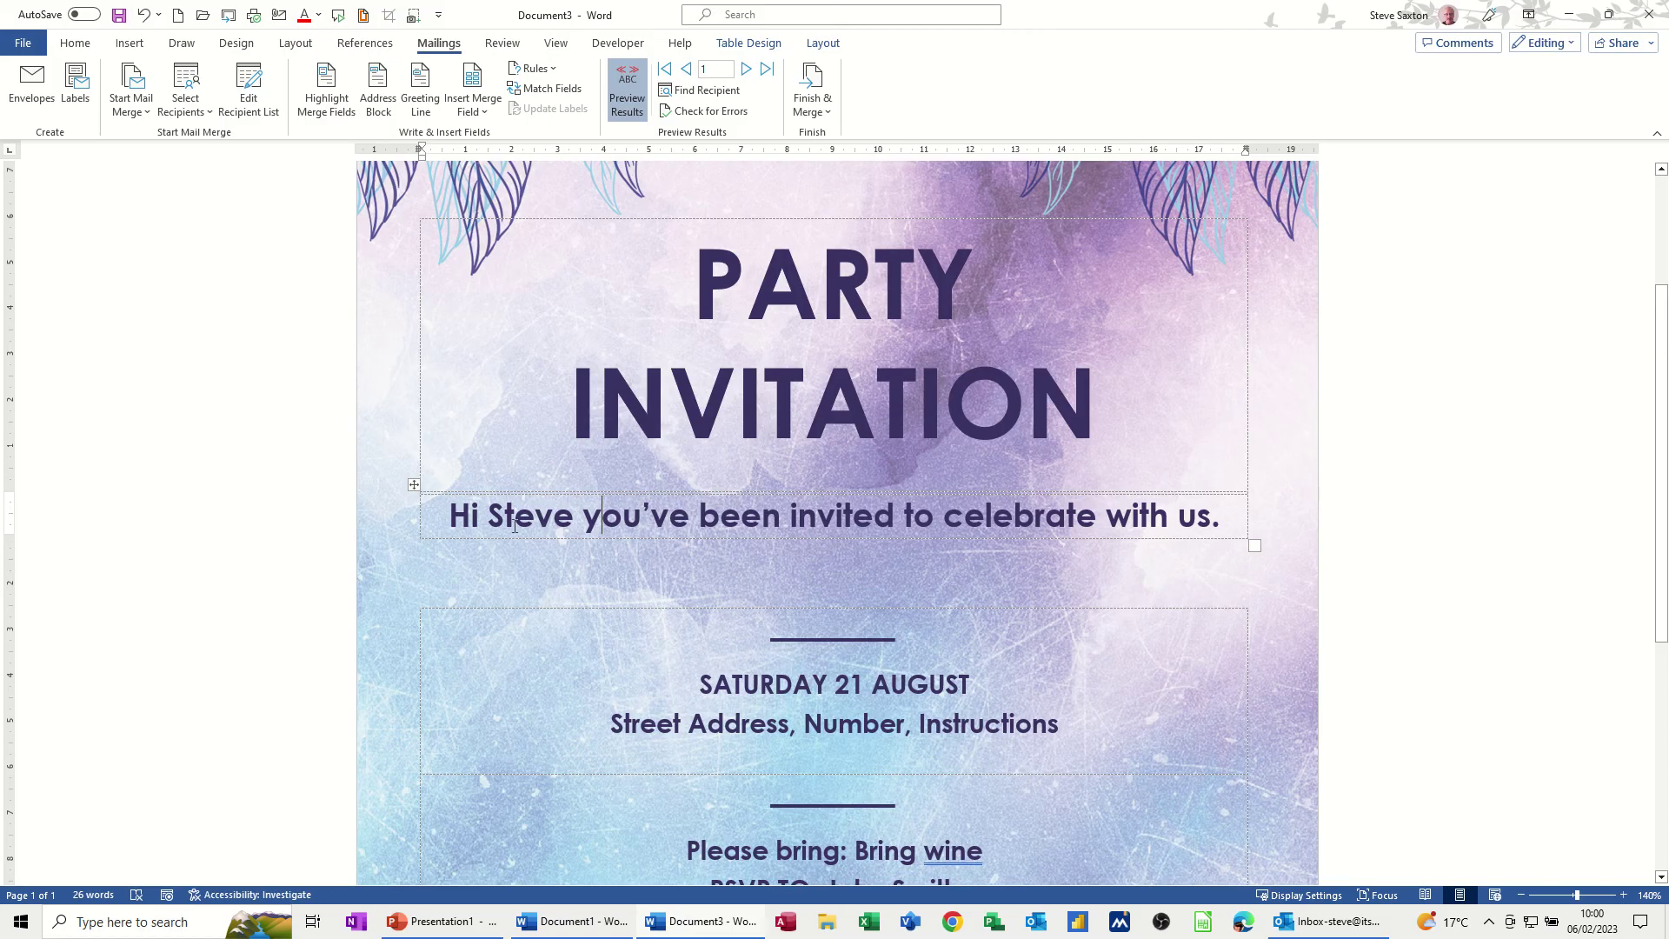
{"action": "left_click", "coordinate": [824, 112]}
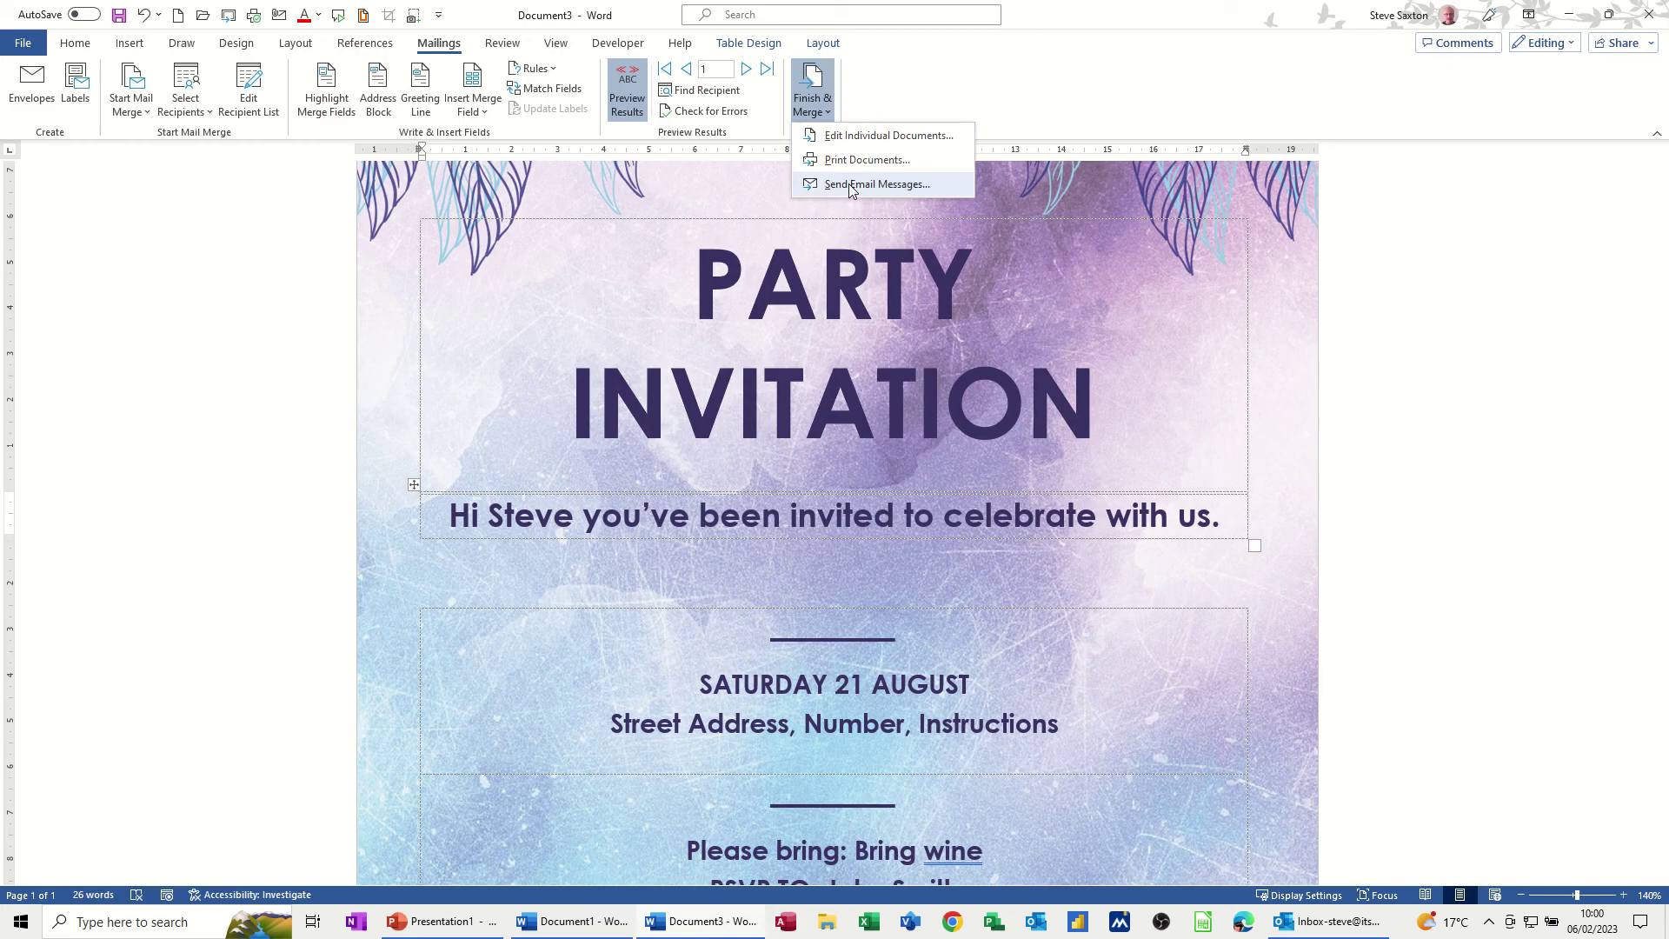
{"action": "left_click", "coordinate": [877, 184]}
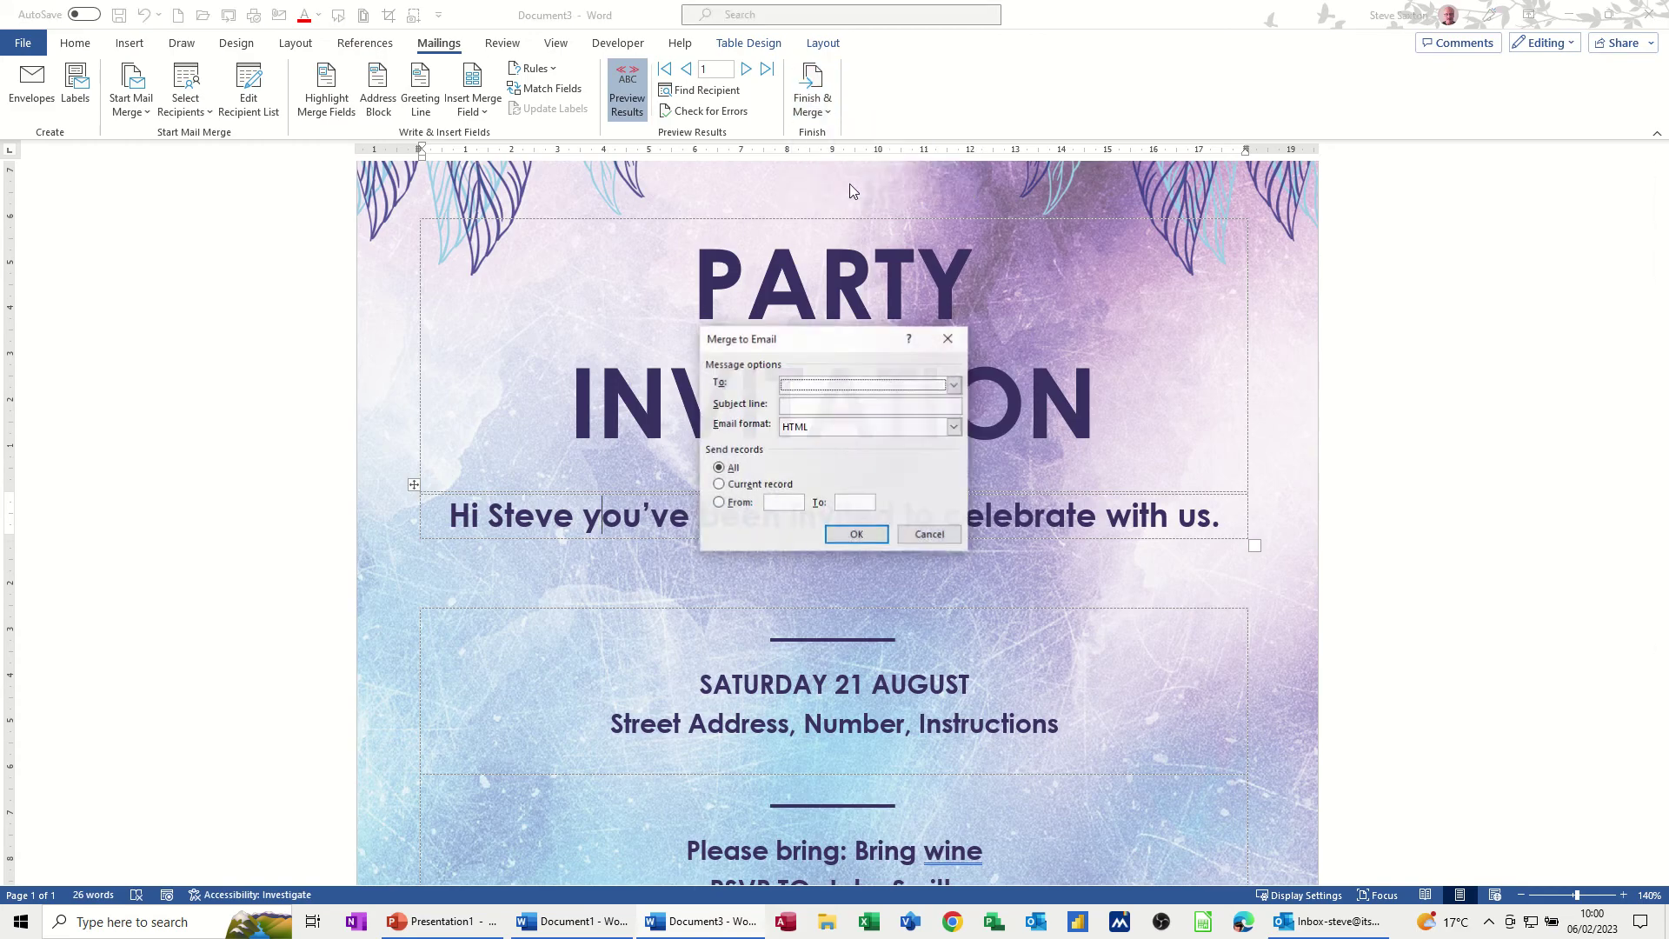
Send the merge to each Email_Address with the subject line 'Party invite'
{"action": "left_click", "coordinate": [797, 391]}
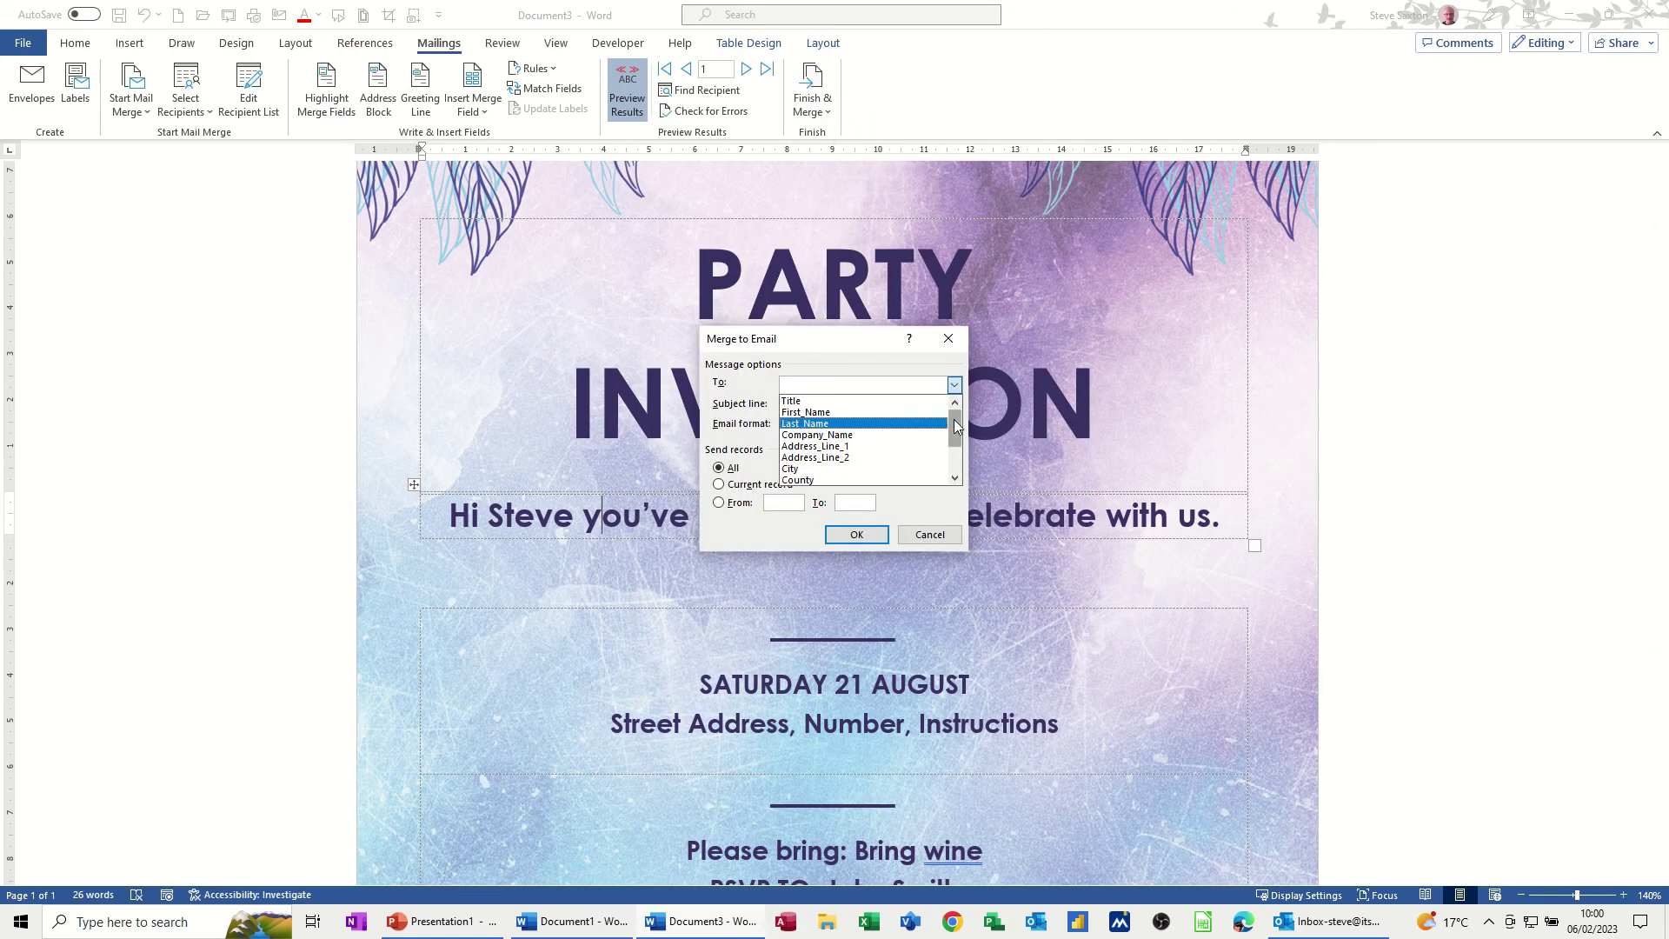
{"action": "left_click_drag", "start_coordinate": [956, 424], "coordinate": [955, 449]}
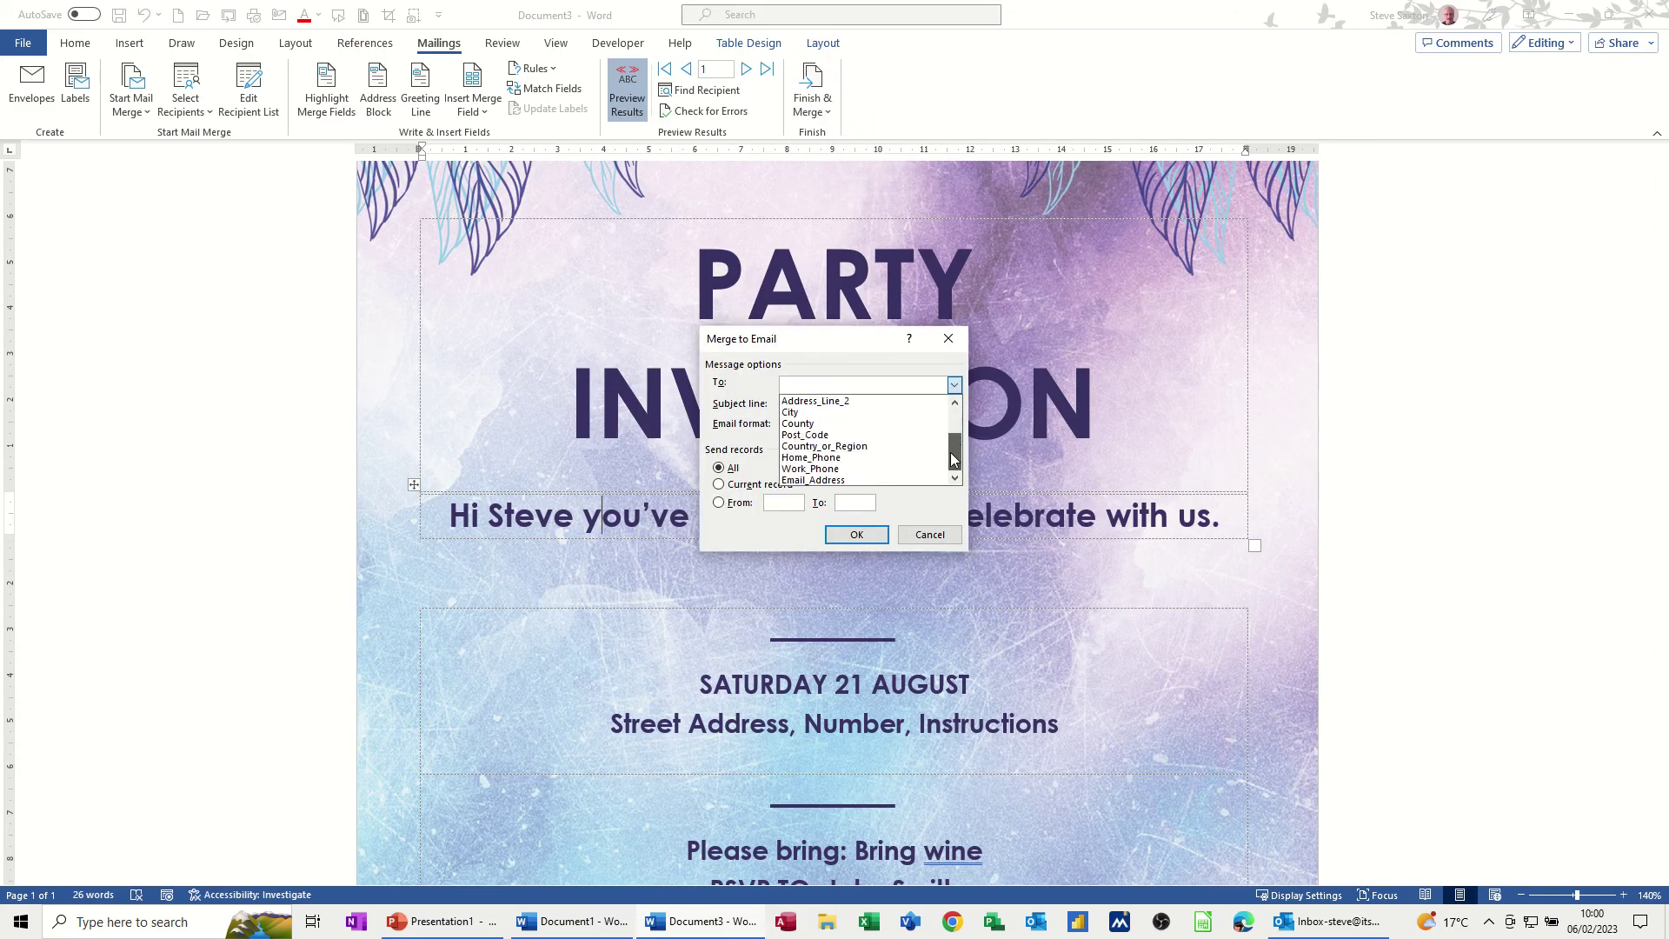
{"action": "left_click", "coordinate": [798, 480]}
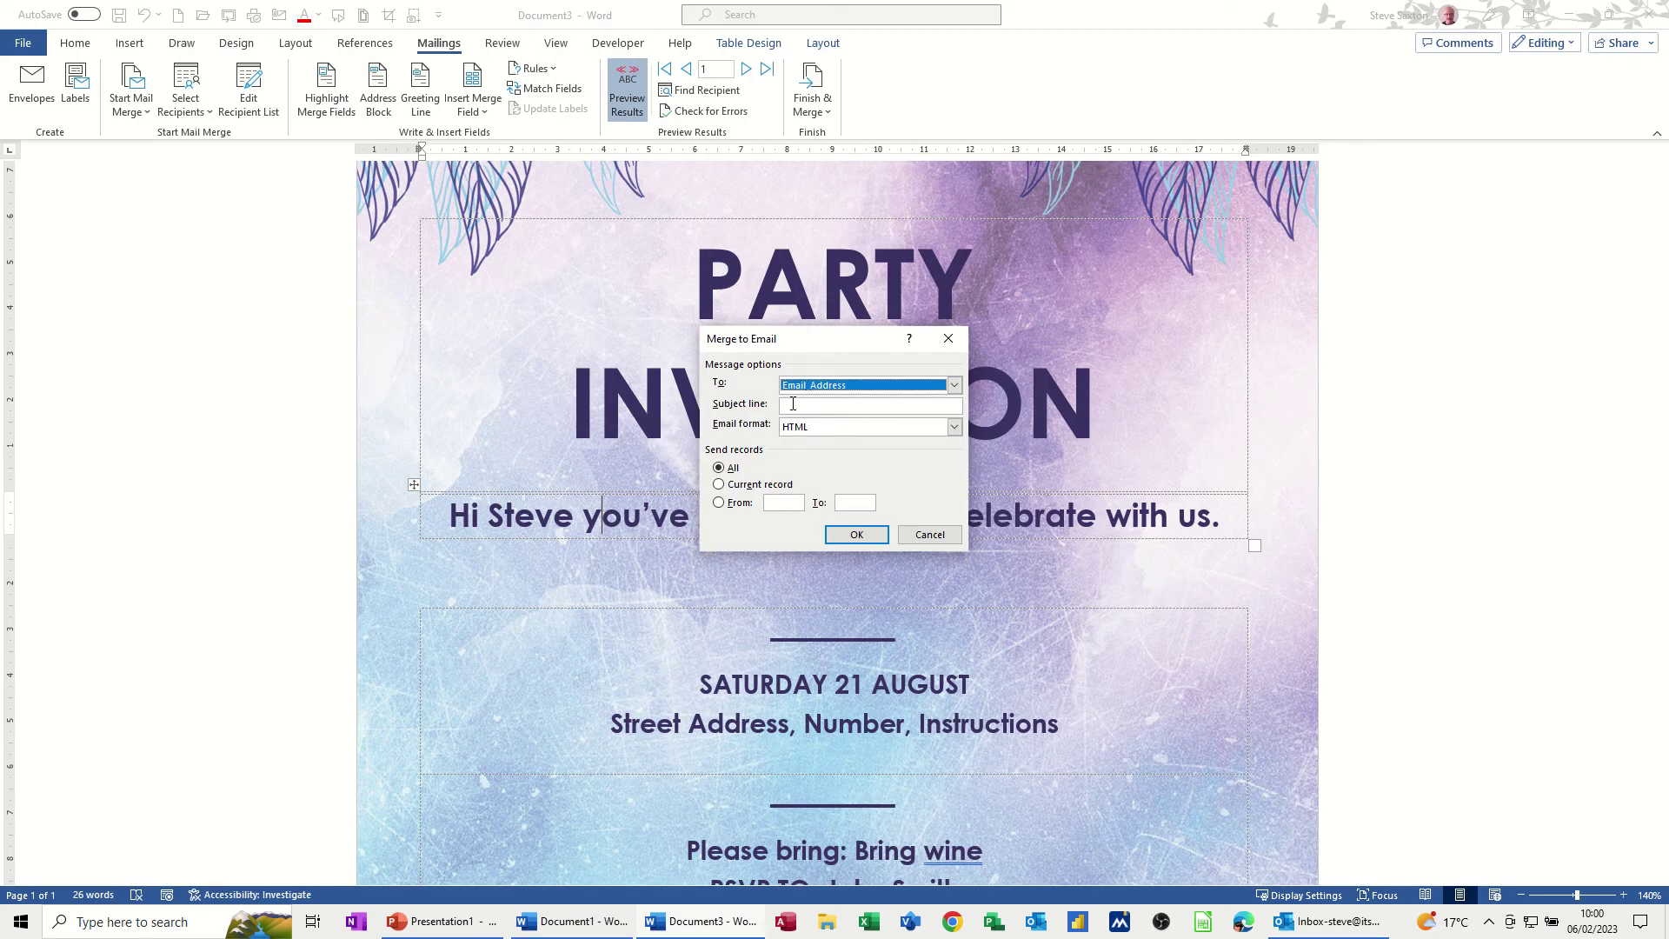
{"action": "left_click", "coordinate": [796, 405]}
{"action": "type", "text": "Party invite"}
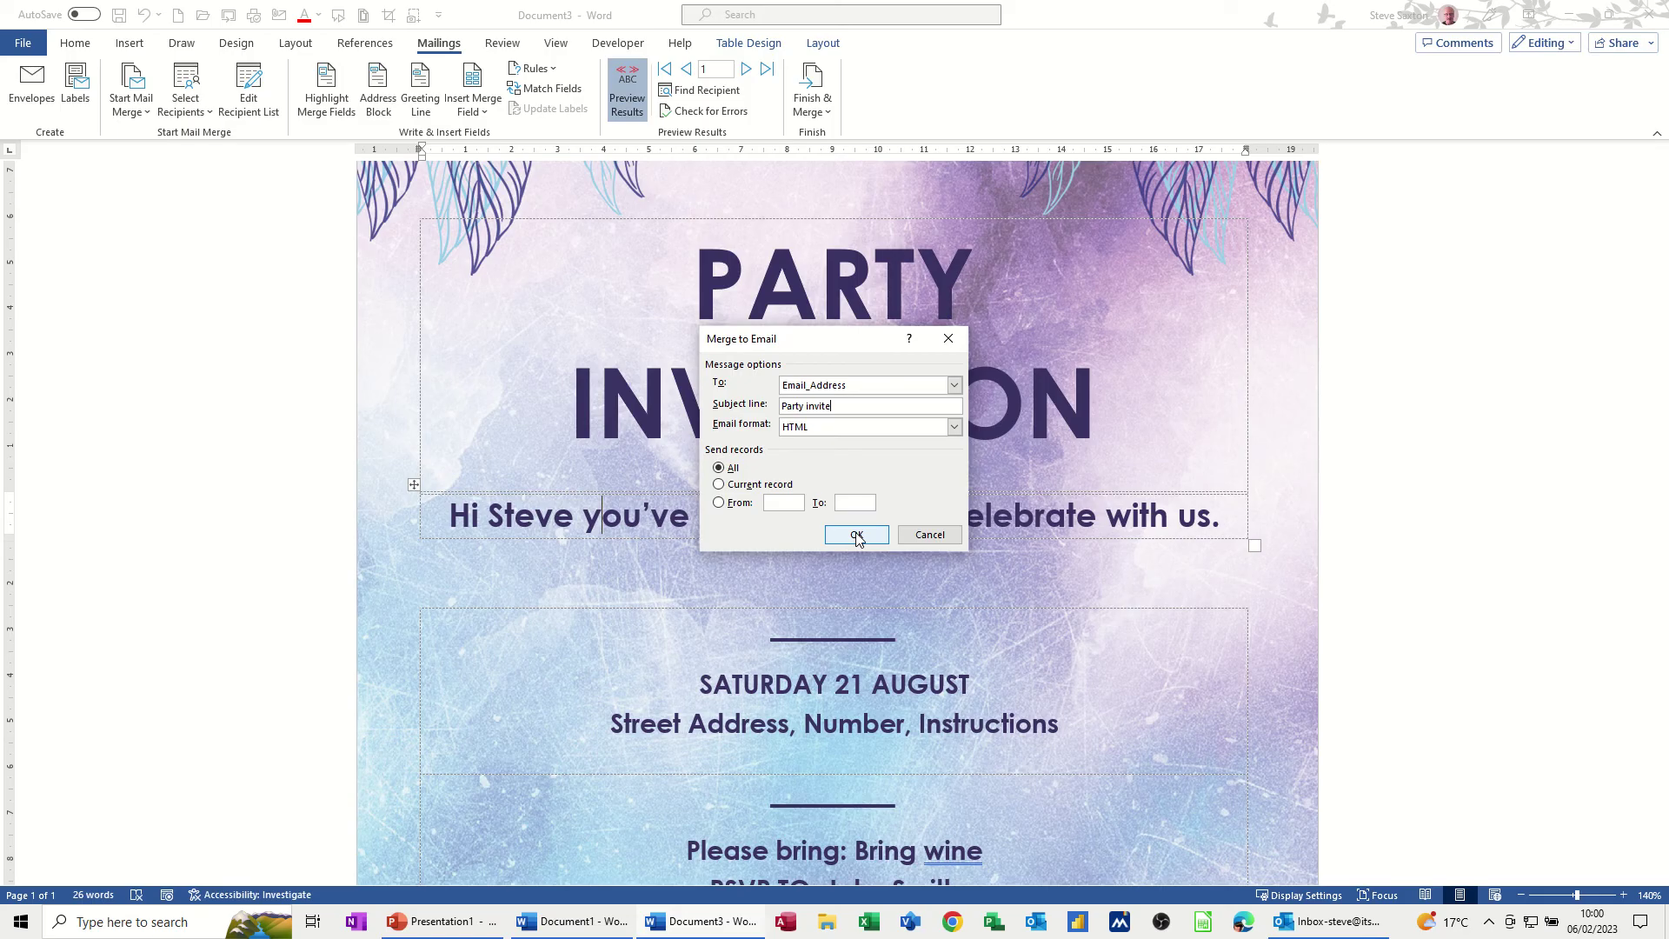
{"action": "left_click", "coordinate": [857, 535]}
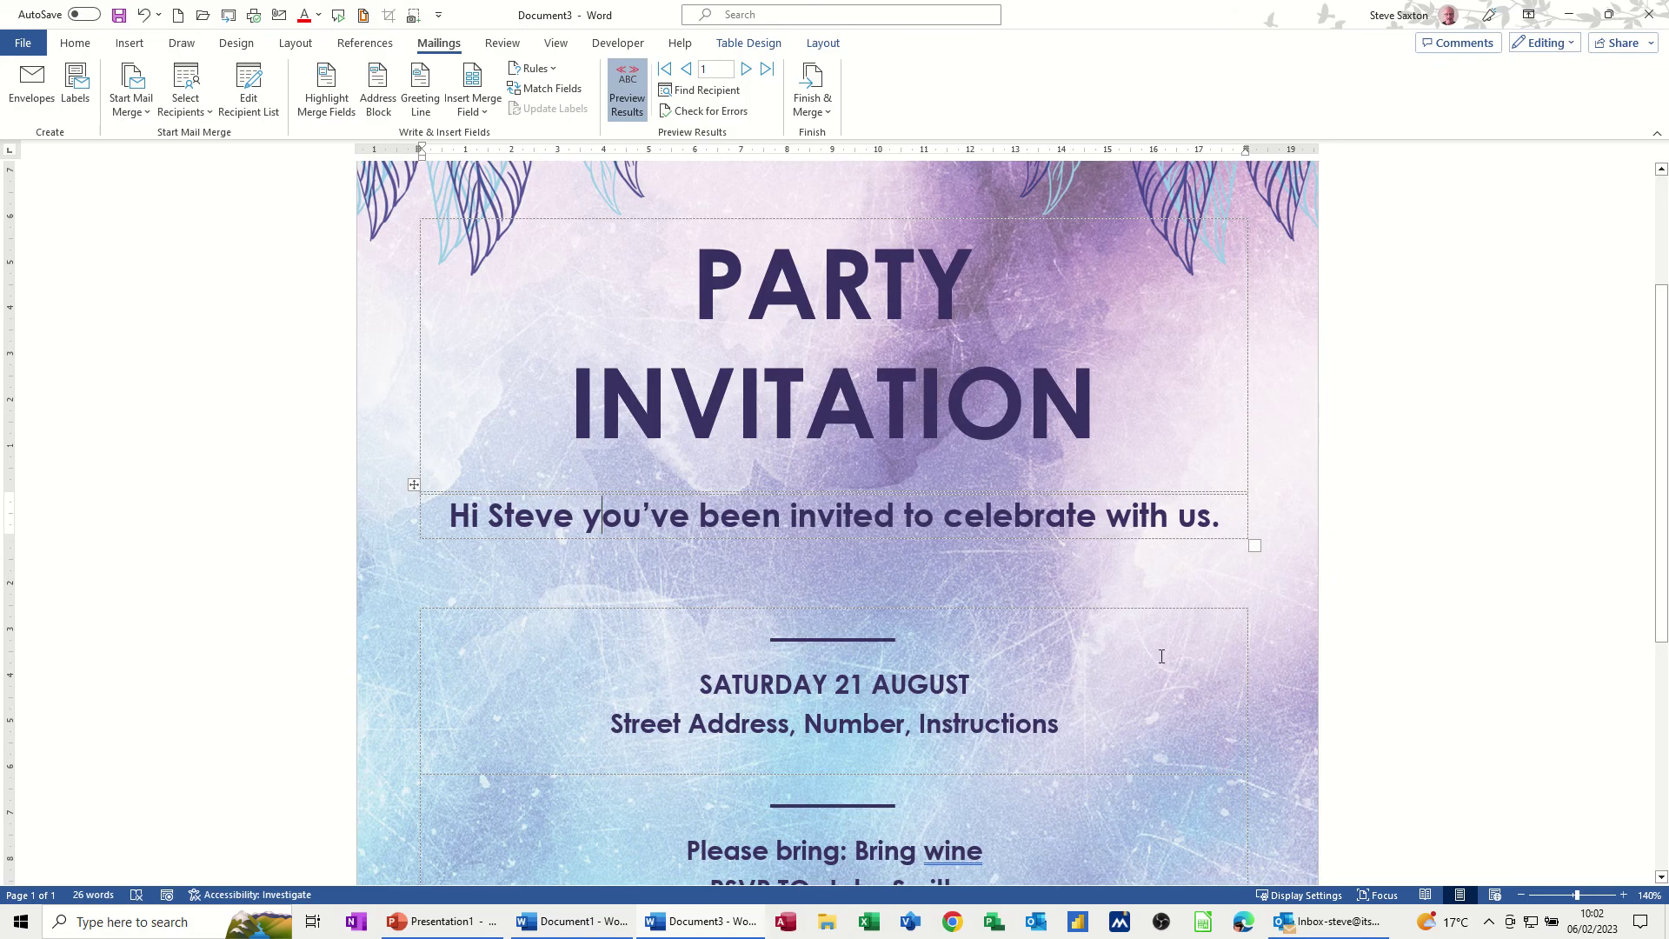
{"action": "left_click", "coordinate": [1292, 922]}
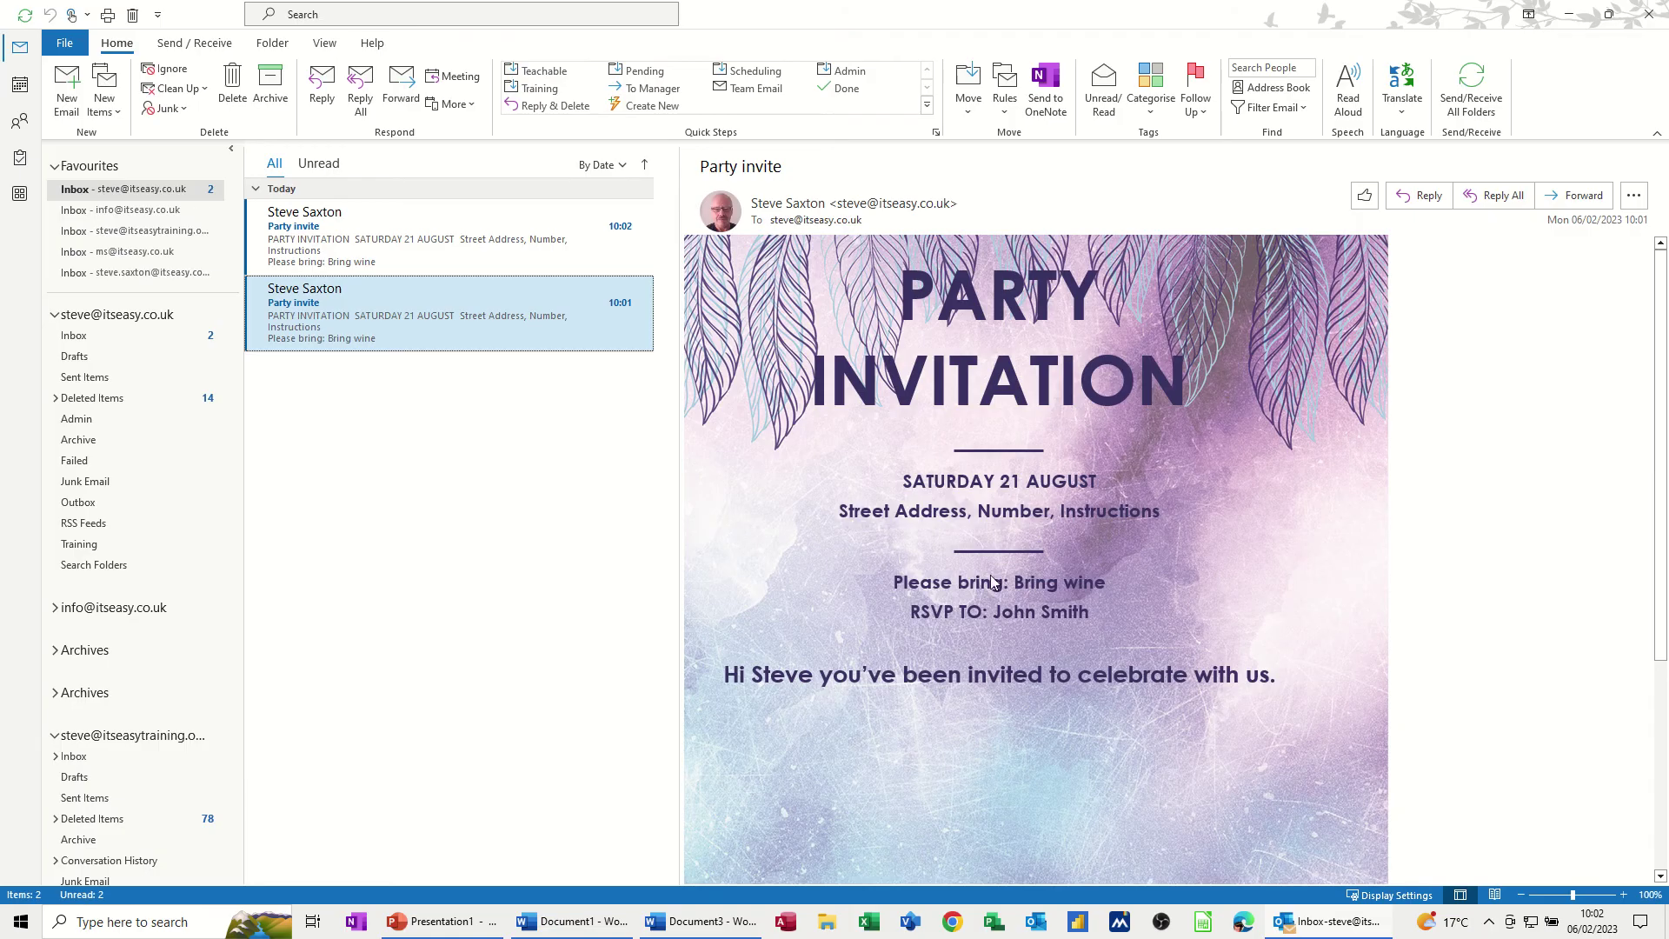
{"action": "left_click", "coordinate": [396, 237]}
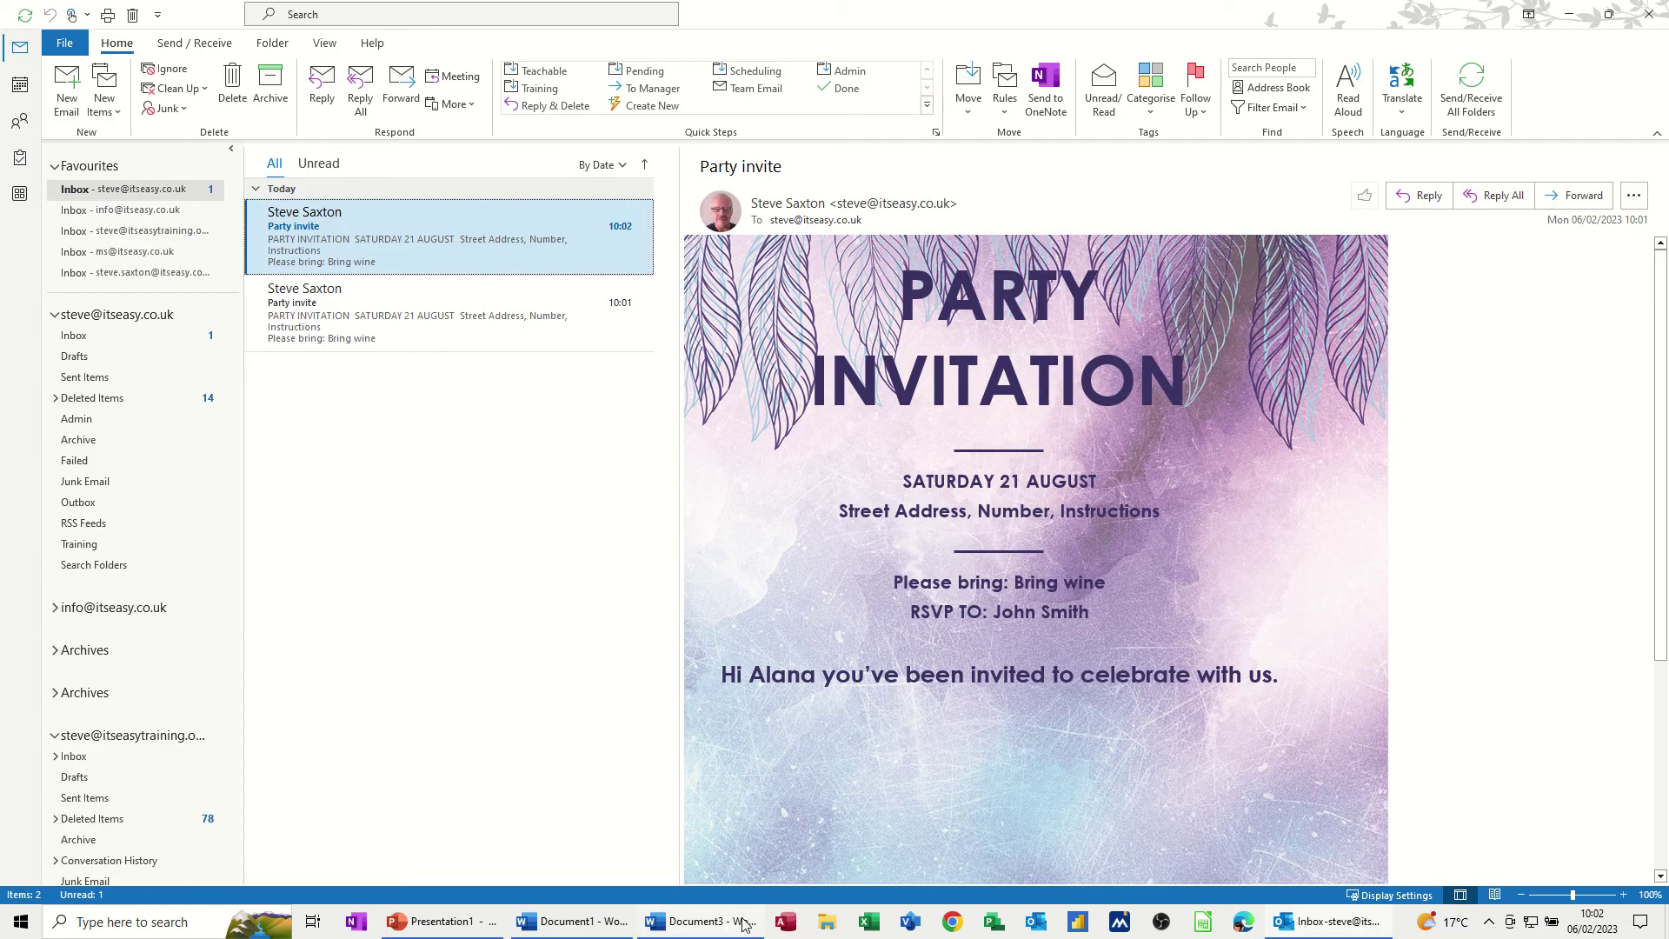
{"action": "left_click", "coordinate": [719, 928]}
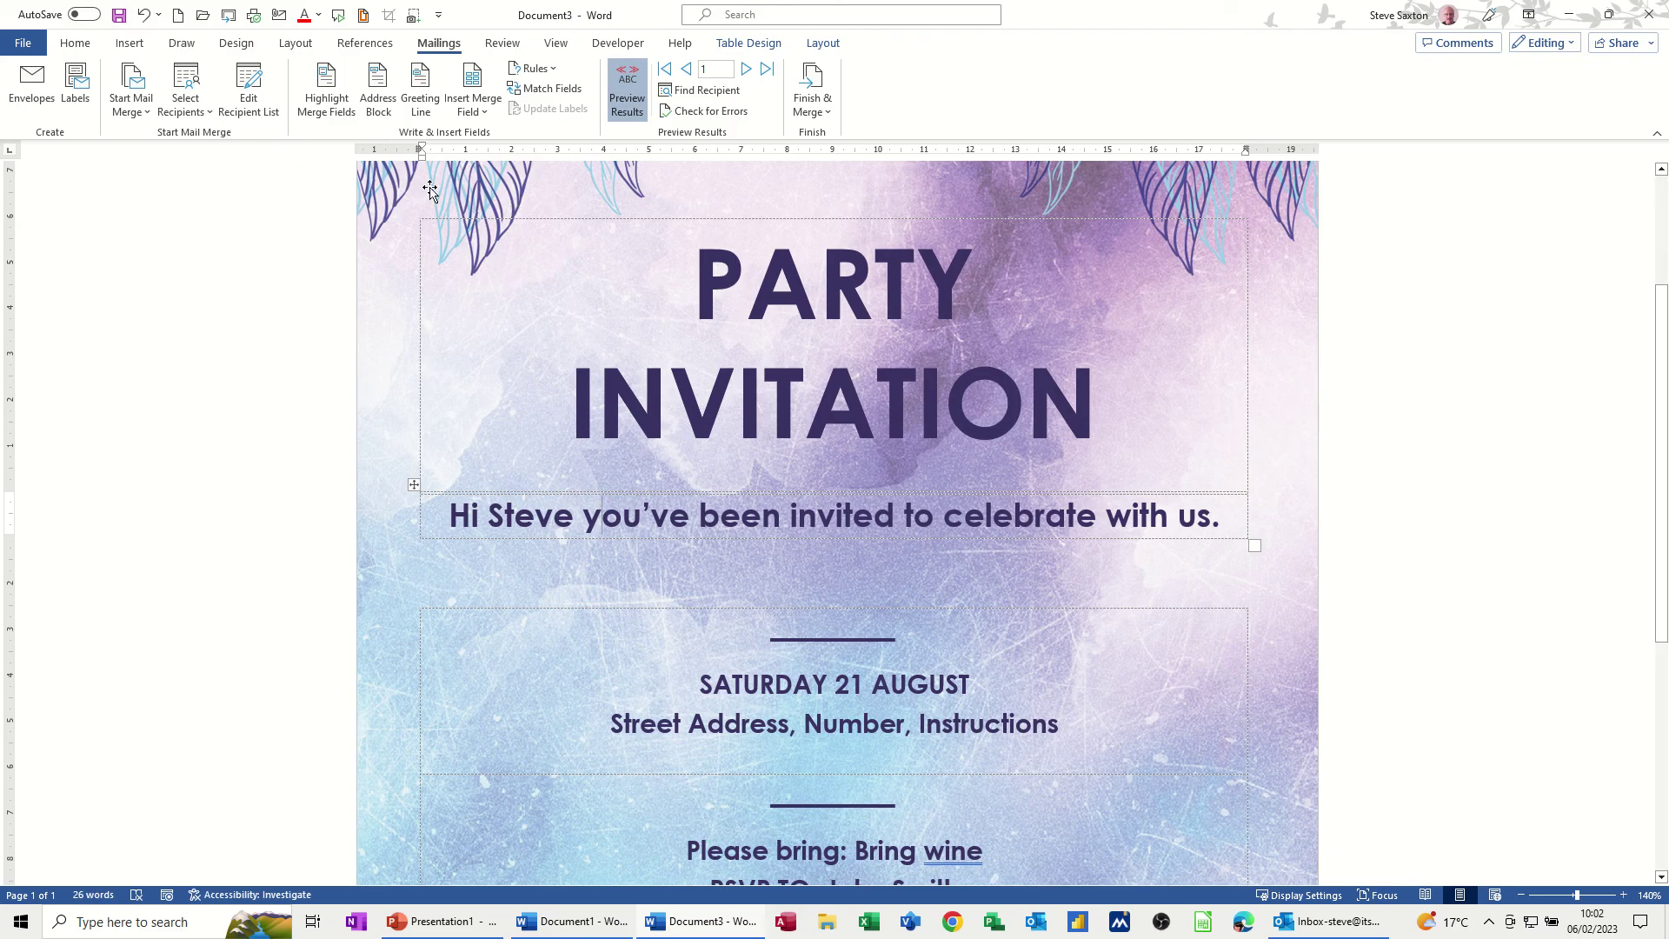
Open My Data.mdb for editing and add a new entry titled Miss with a first name
{"action": "left_click", "coordinate": [265, 100]}
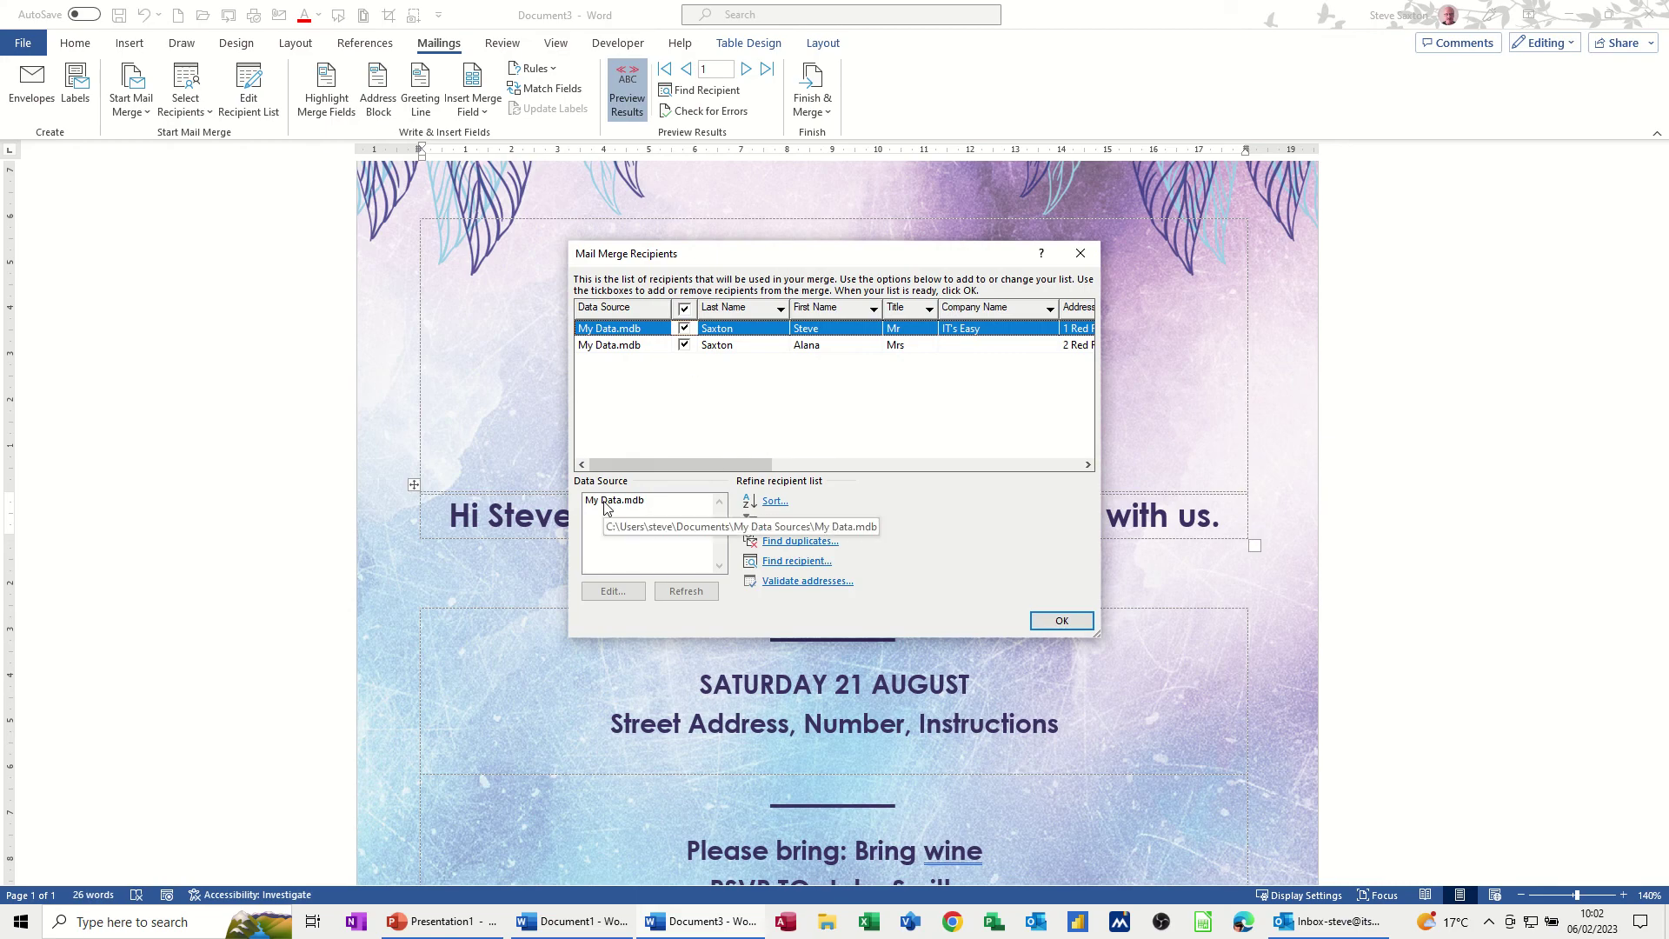
{"action": "left_click", "coordinate": [615, 503]}
{"action": "left_click", "coordinate": [613, 589]}
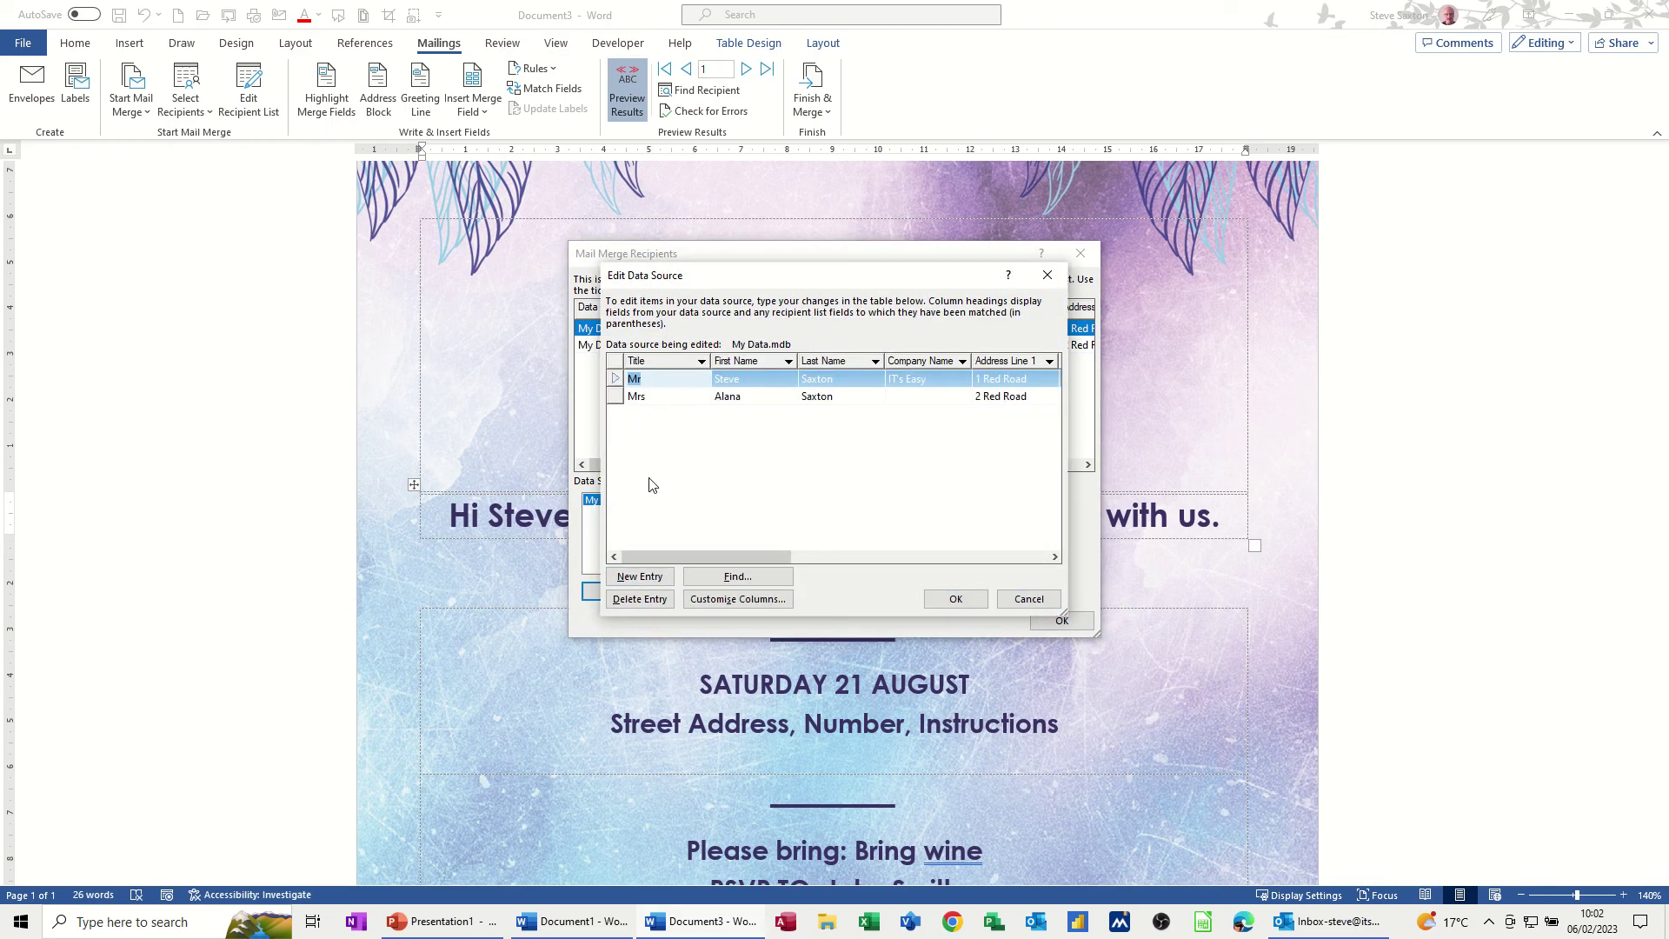
{"action": "left_click", "coordinate": [642, 577]}
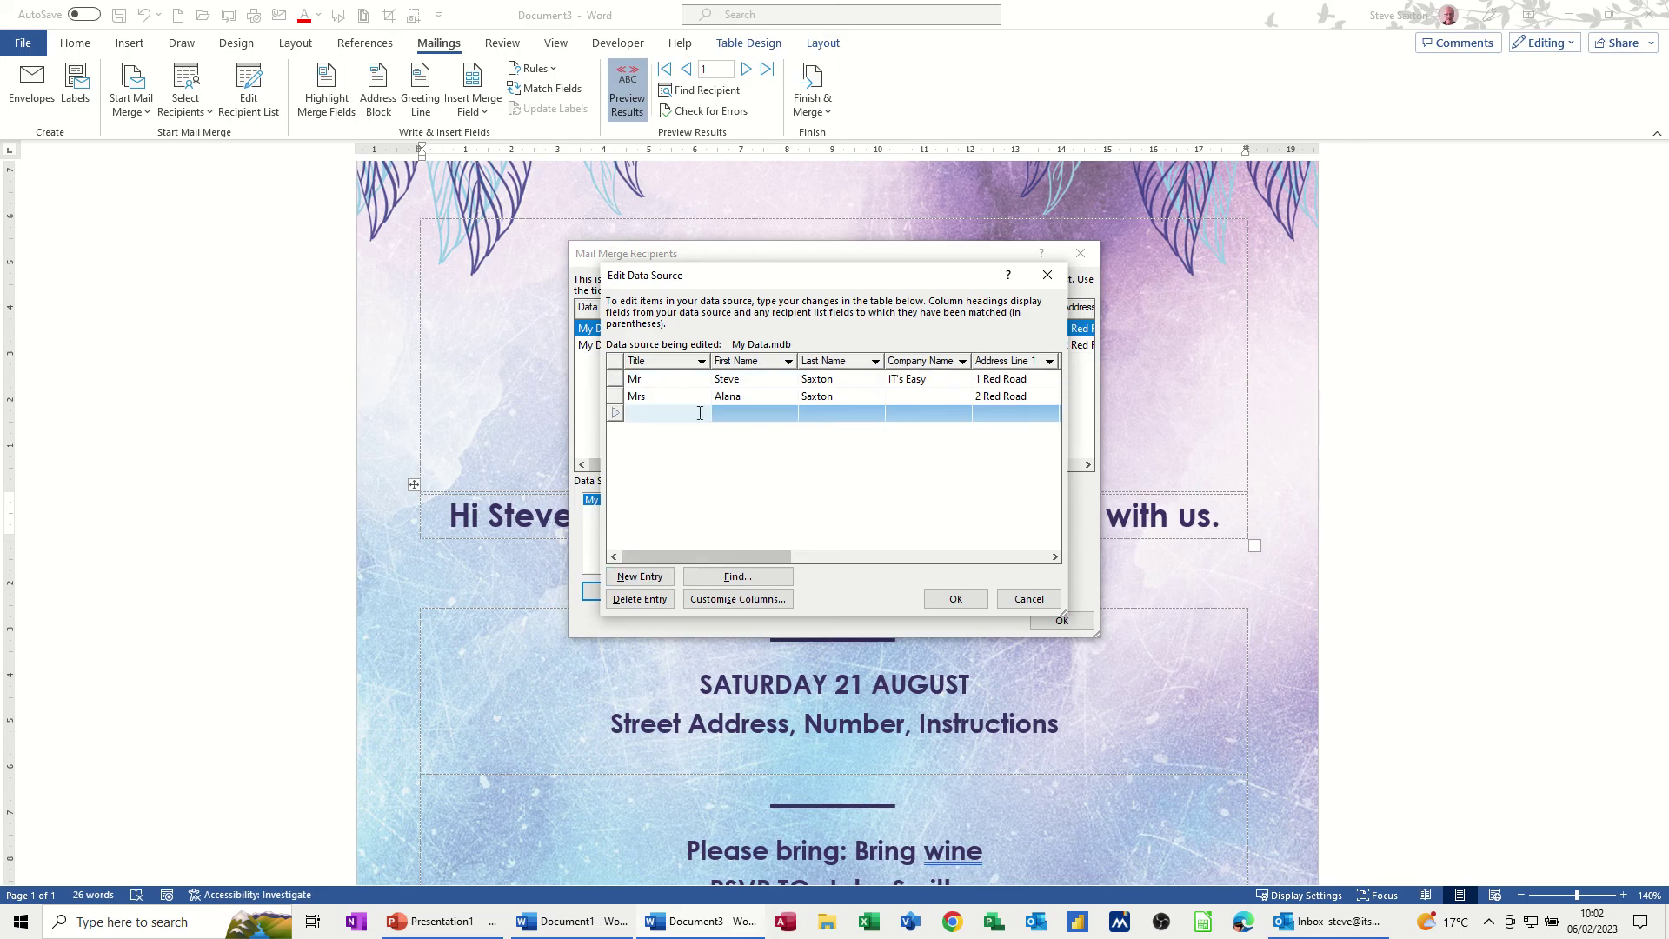
{"action": "type", "text": "Miss"}
{"action": "key", "text": "Tab"}
{"action": "type", "text": "m"}
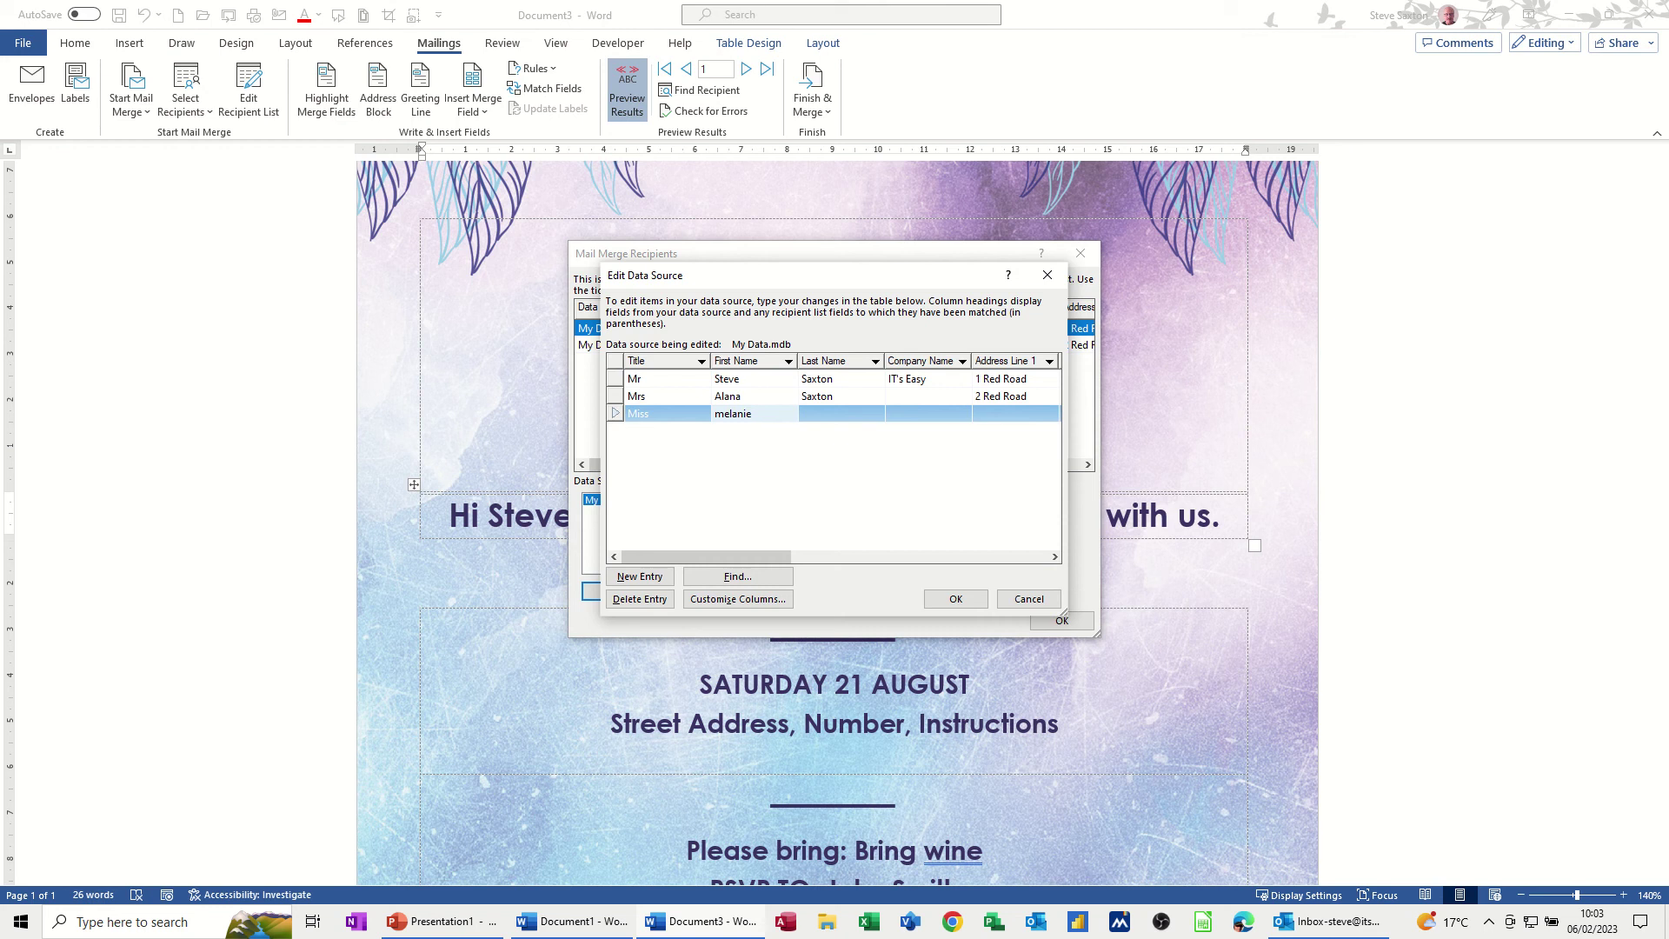
{"action": "key", "text": "Tab"}
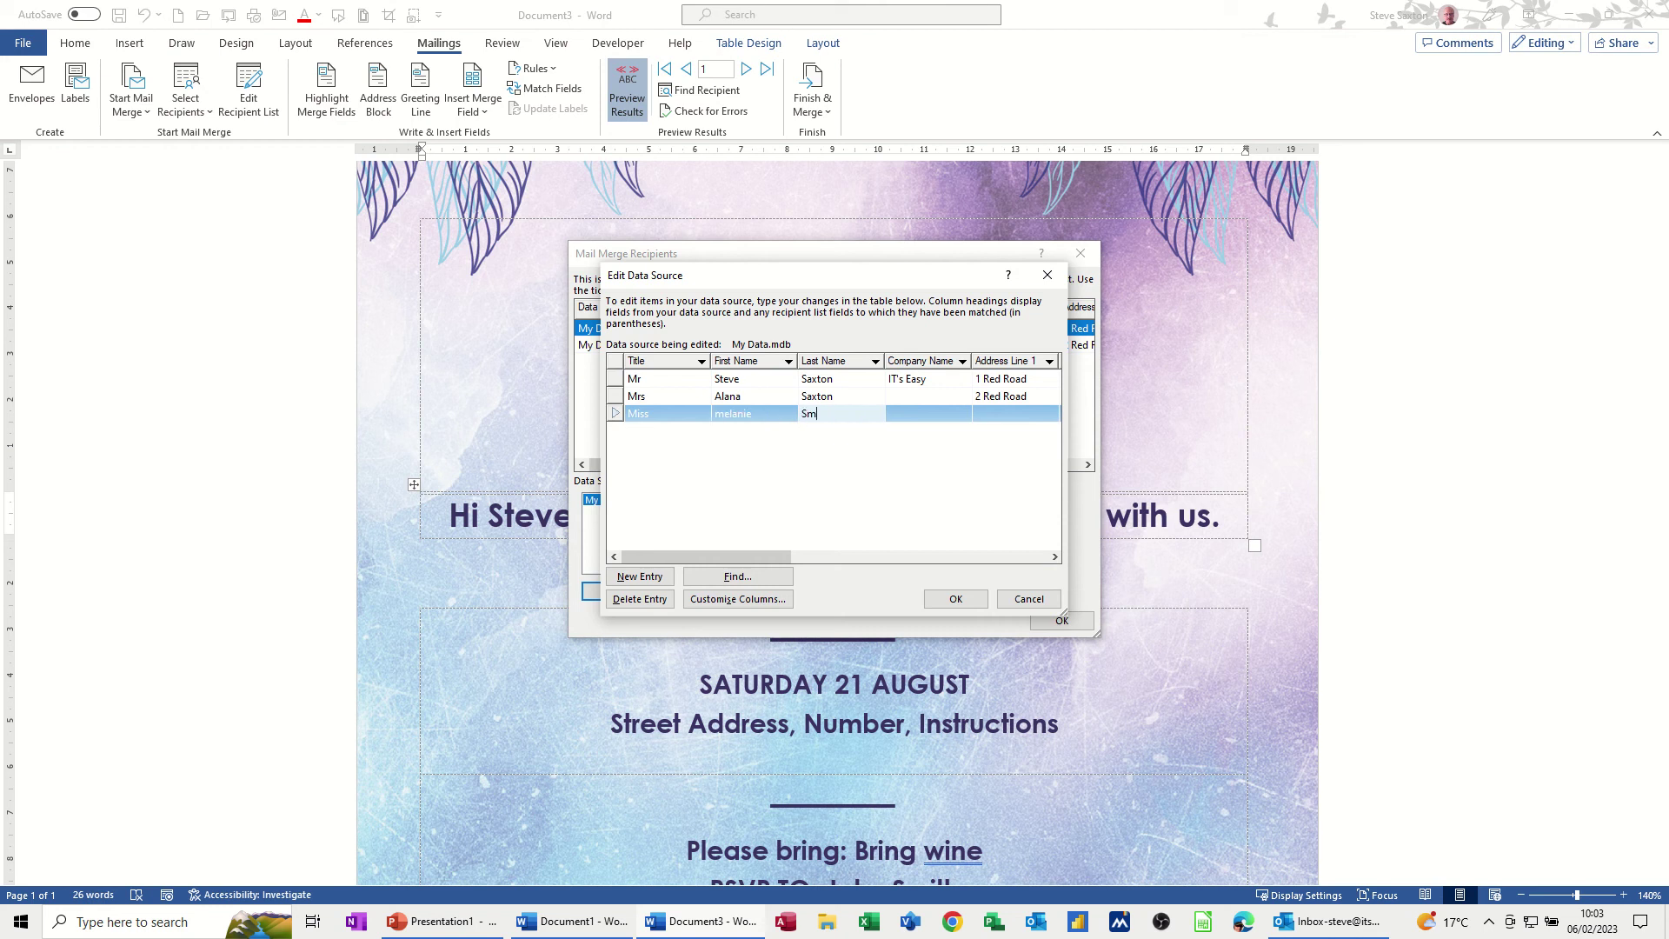
Correct the first name's capitalisation and enter the new recipient's e-mail address
{"action": "left_click", "coordinate": [725, 415]}
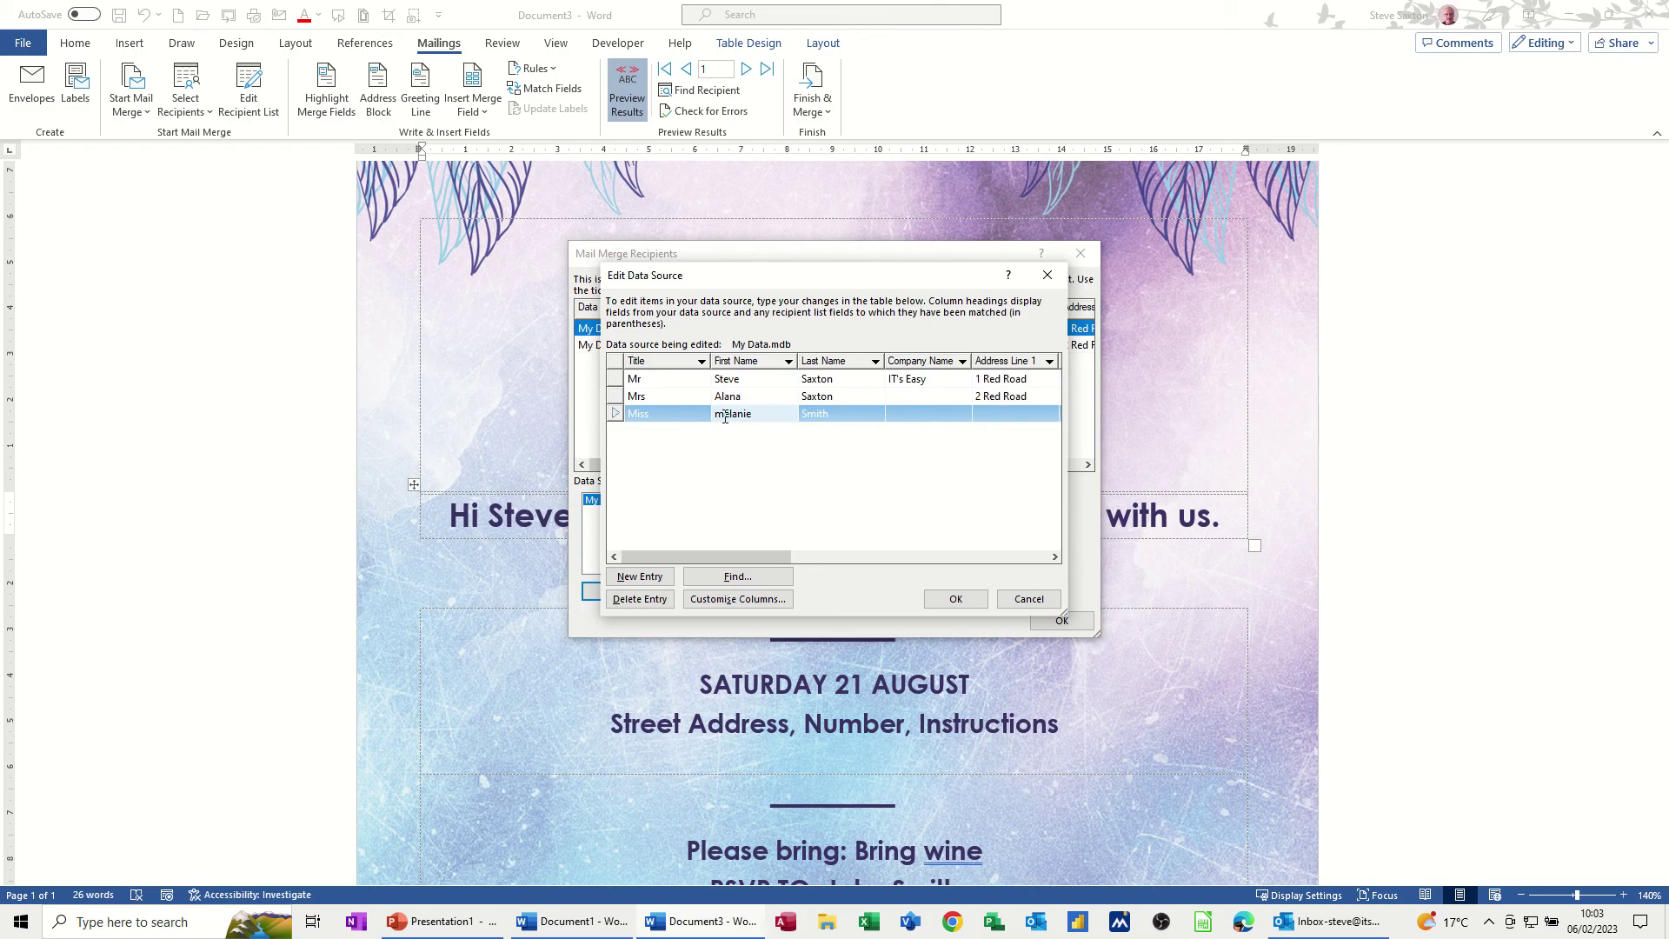
{"action": "left_click", "coordinate": [900, 416]}
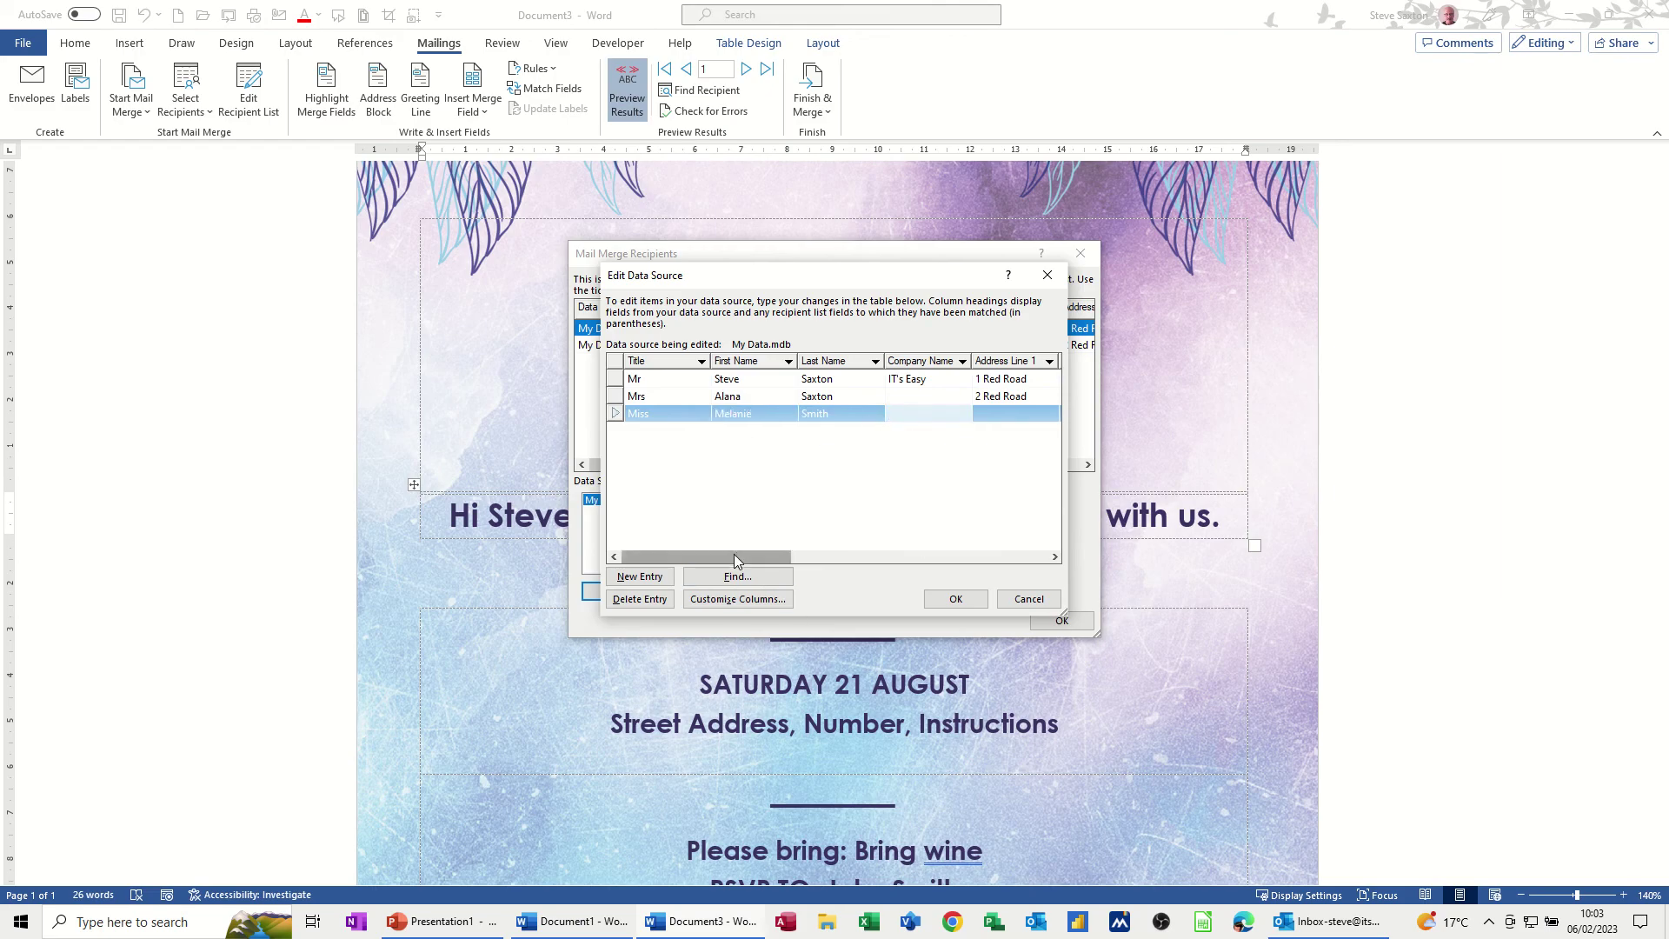
{"action": "left_click_drag", "start_coordinate": [734, 555], "coordinate": [1000, 553]}
{"action": "left_click", "coordinate": [1004, 415]}
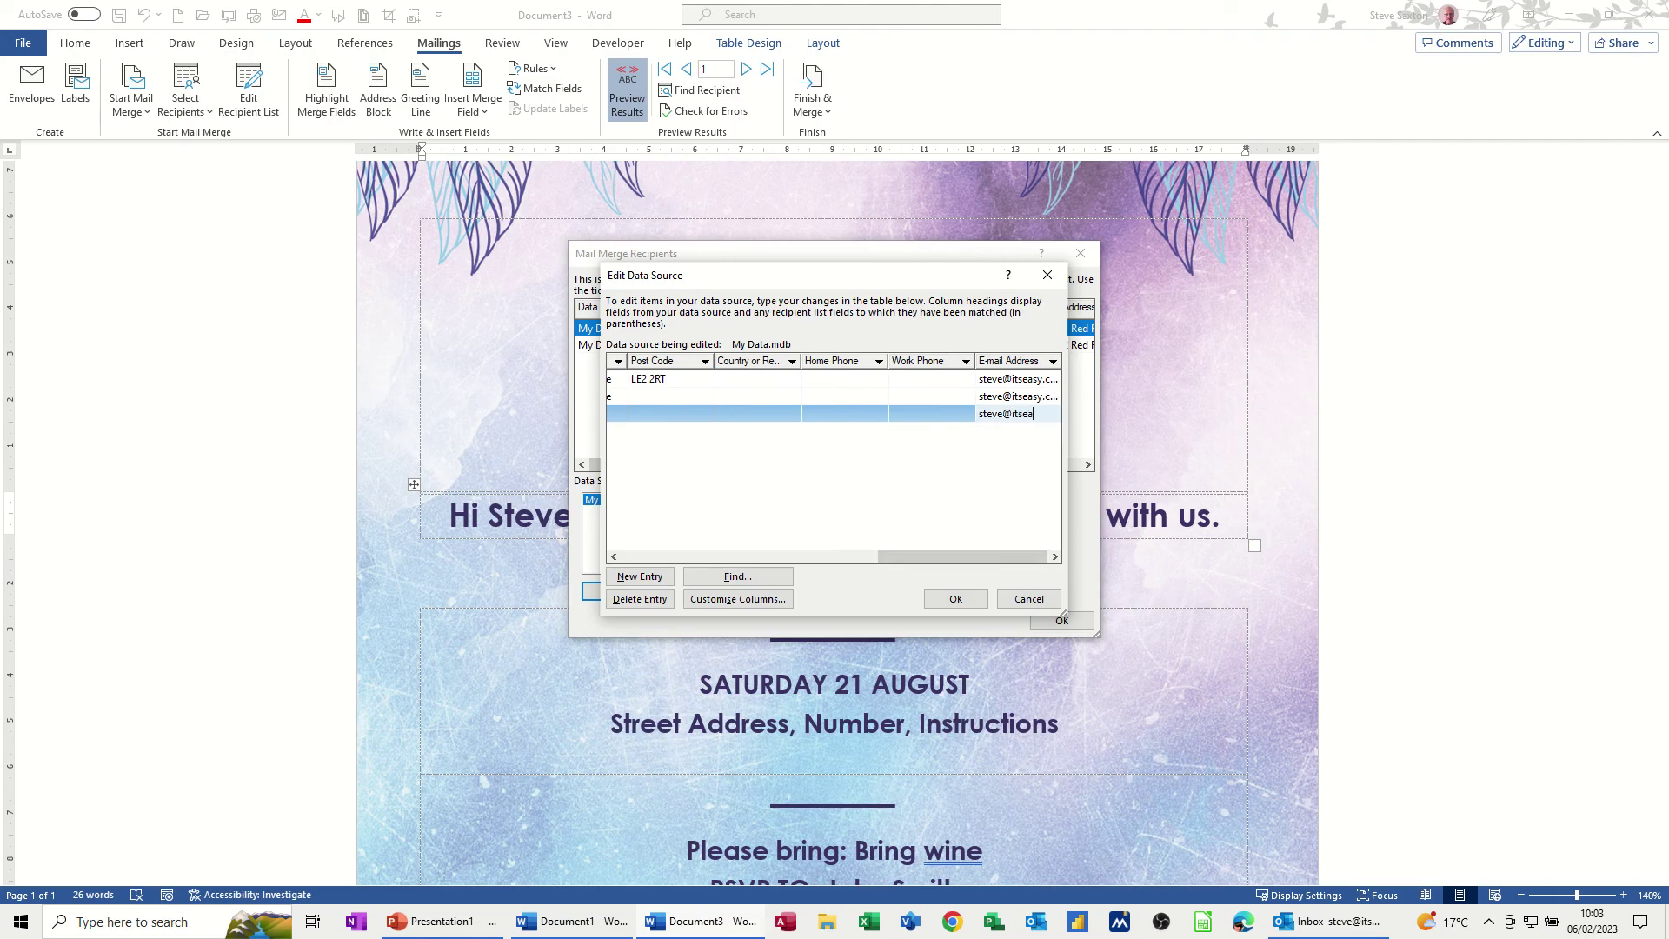
{"action": "left_click", "coordinate": [833, 414]}
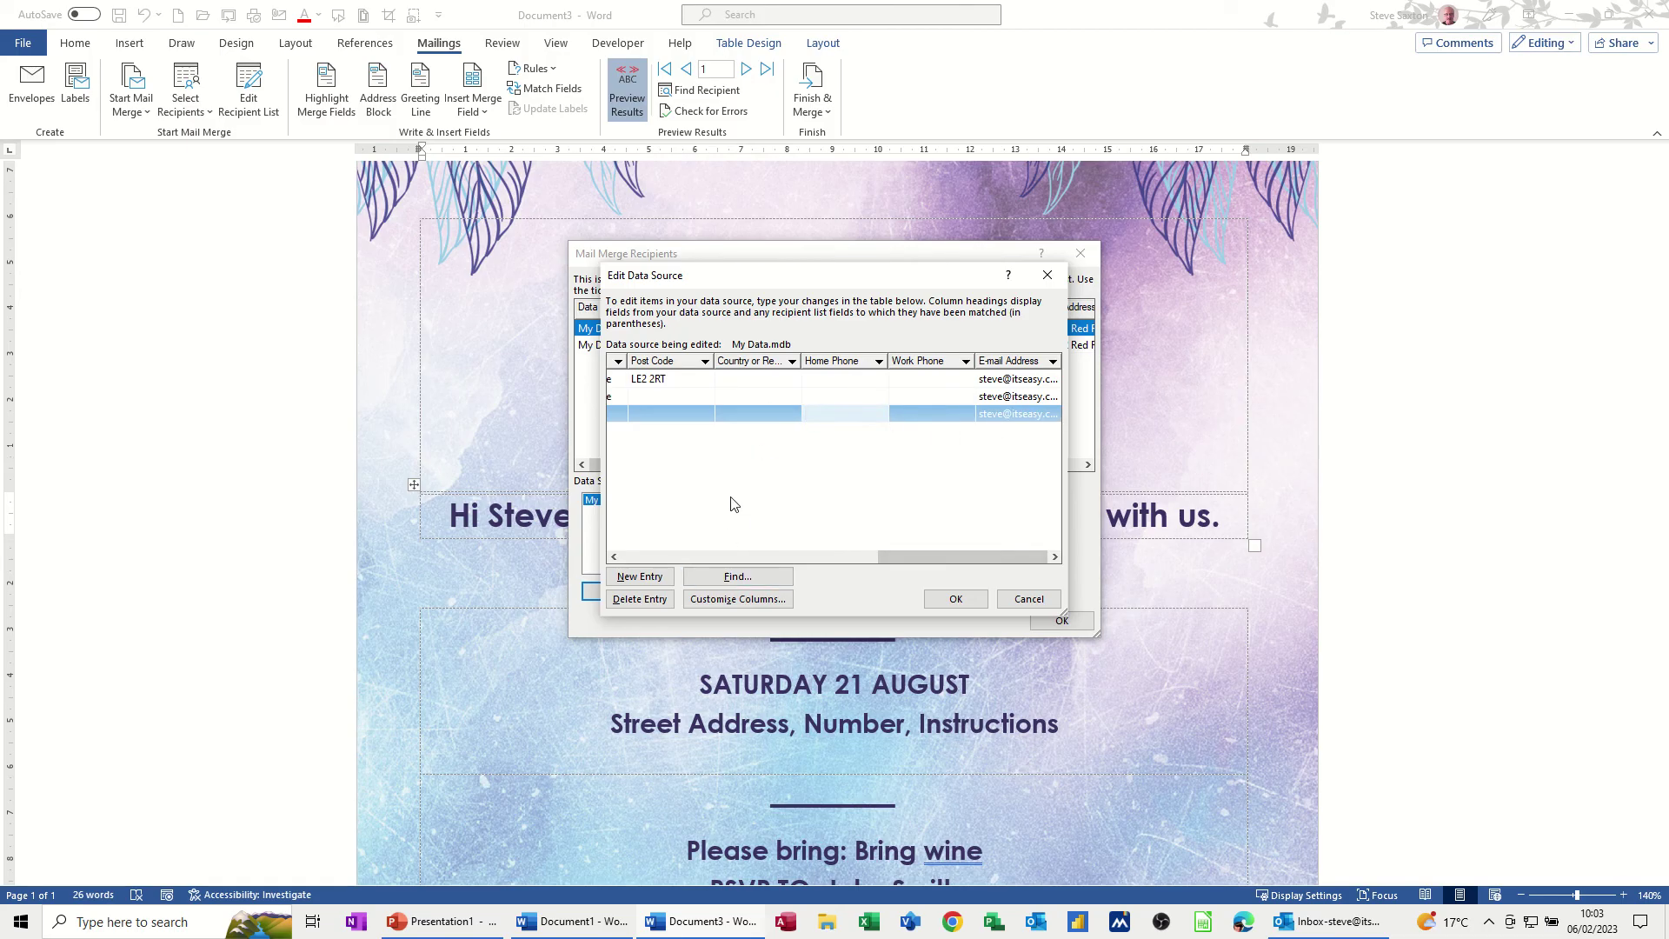
{"action": "left_click_drag", "start_coordinate": [920, 553], "coordinate": [622, 563]}
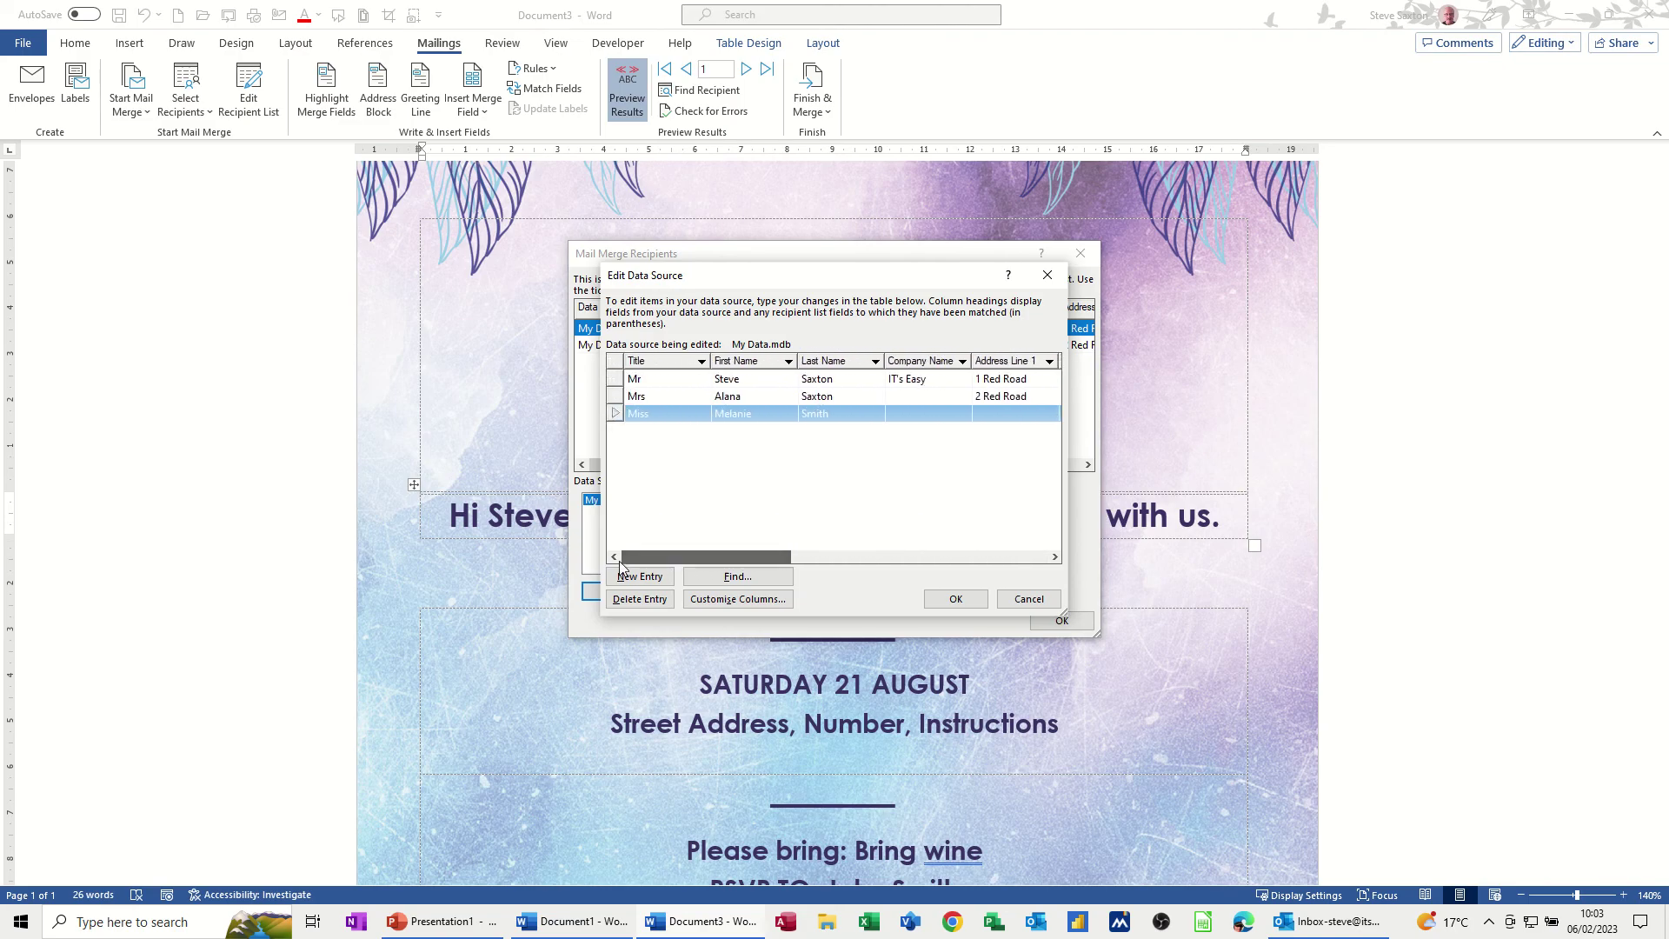
Filter Last Name to the new recipient's surname, save My Data.mdb, and close the list
{"action": "left_click", "coordinate": [875, 362]}
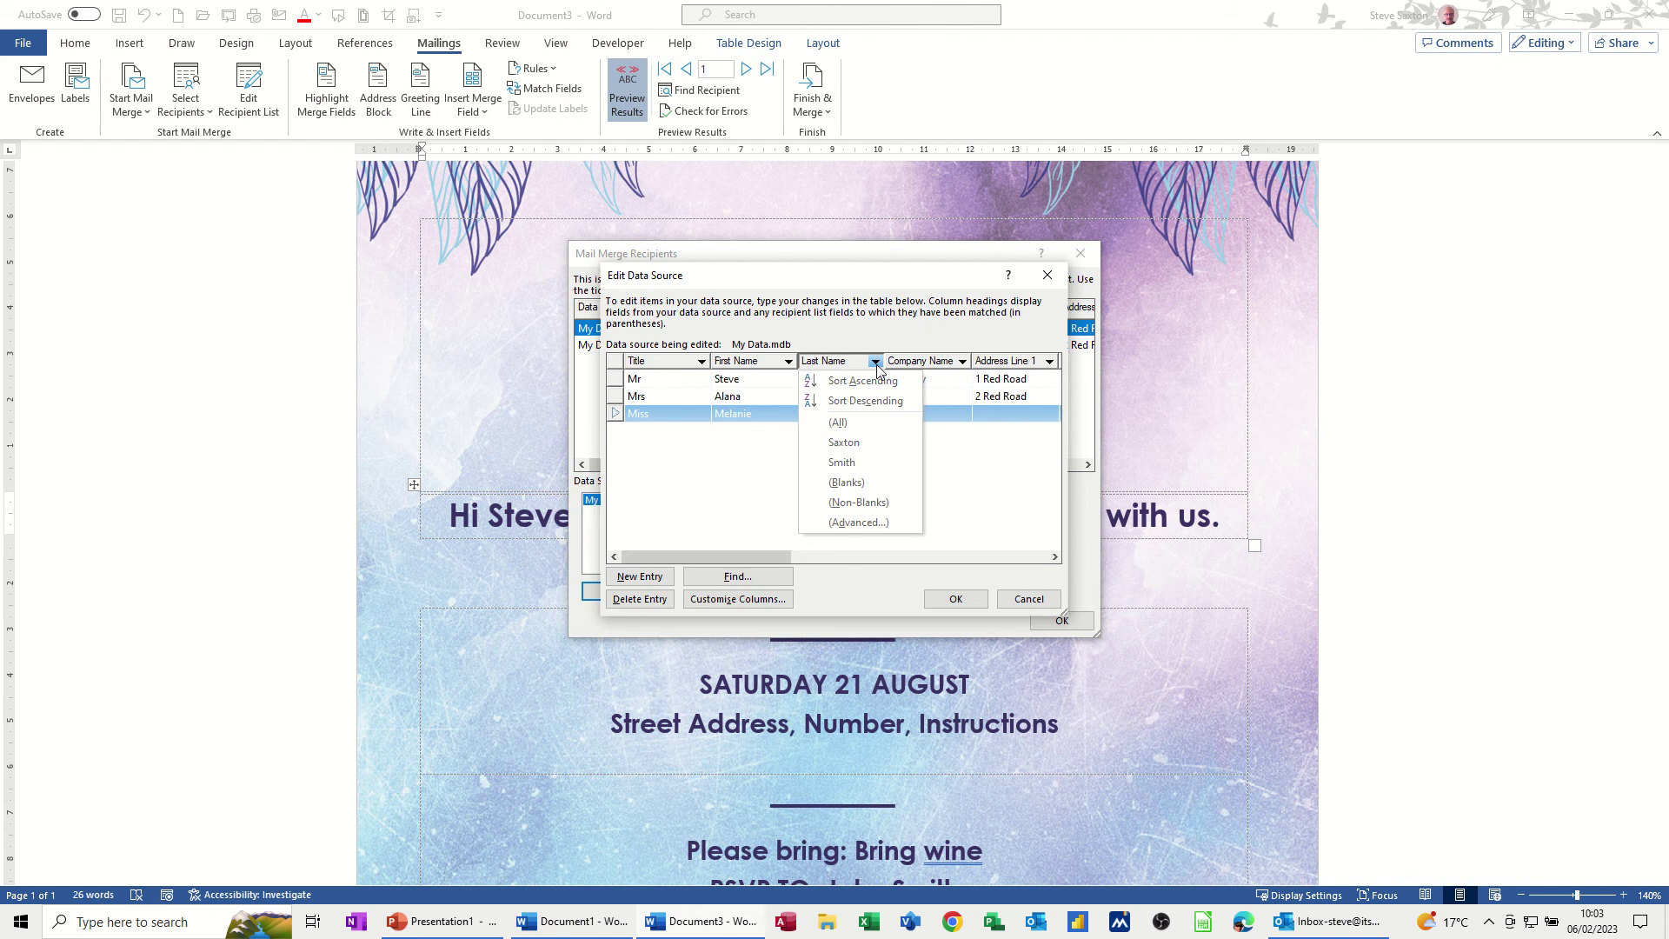
{"action": "left_click", "coordinate": [852, 471]}
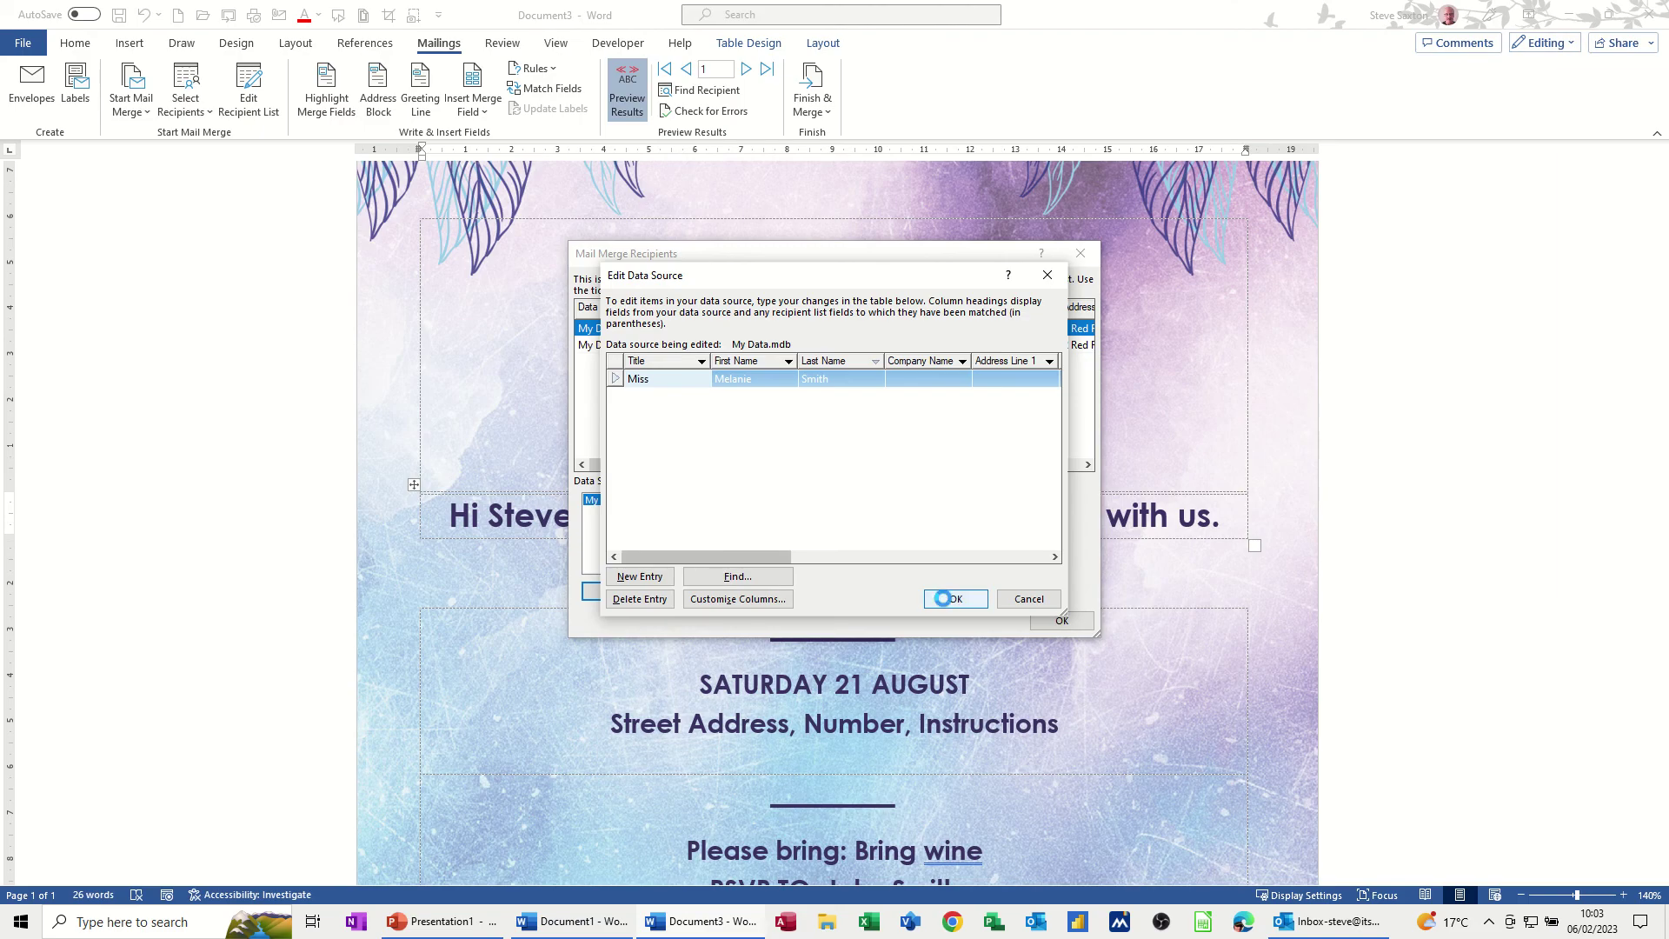
{"action": "left_click", "coordinate": [948, 600]}
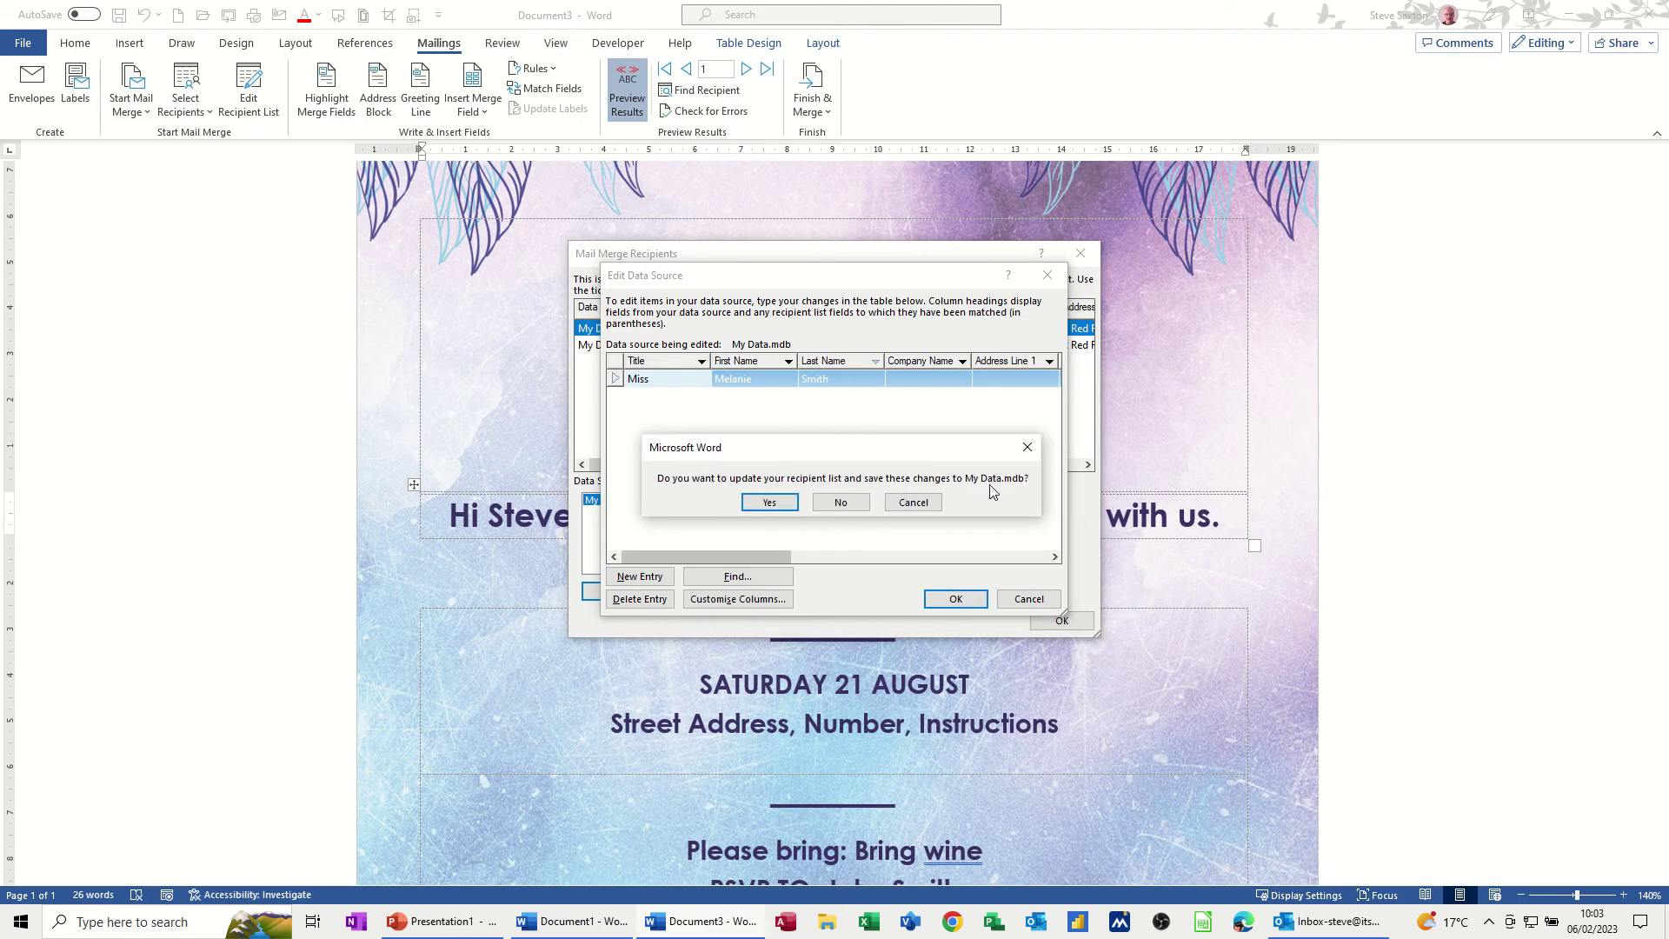
{"action": "left_click", "coordinate": [769, 503]}
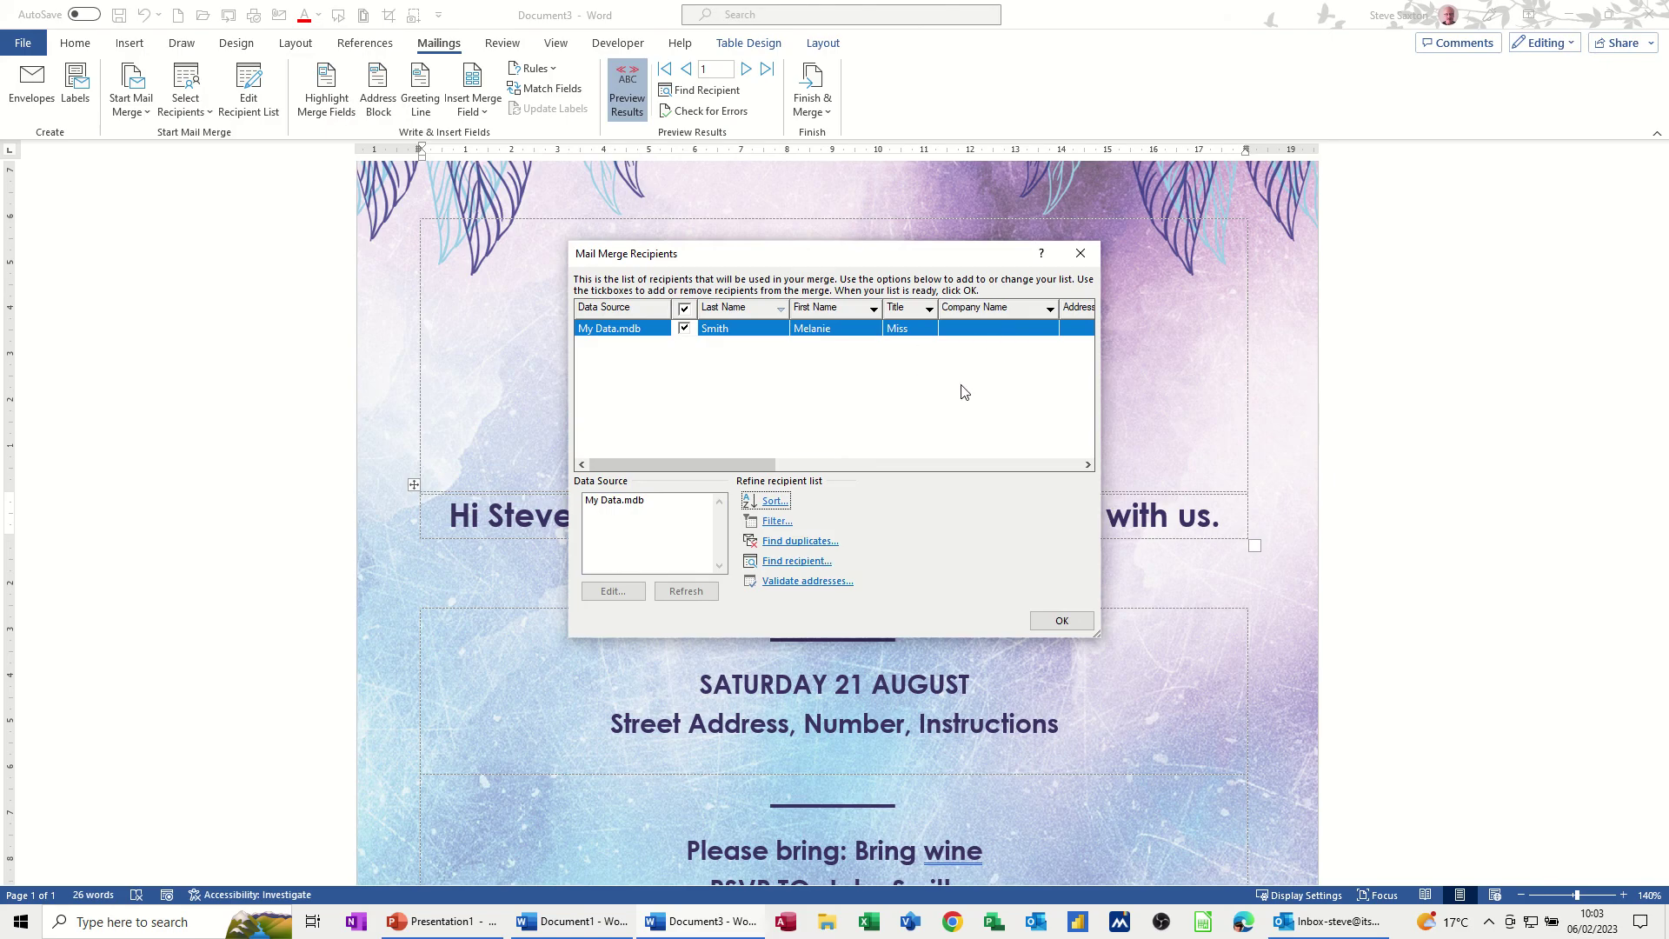
{"action": "left_click", "coordinate": [1062, 621]}
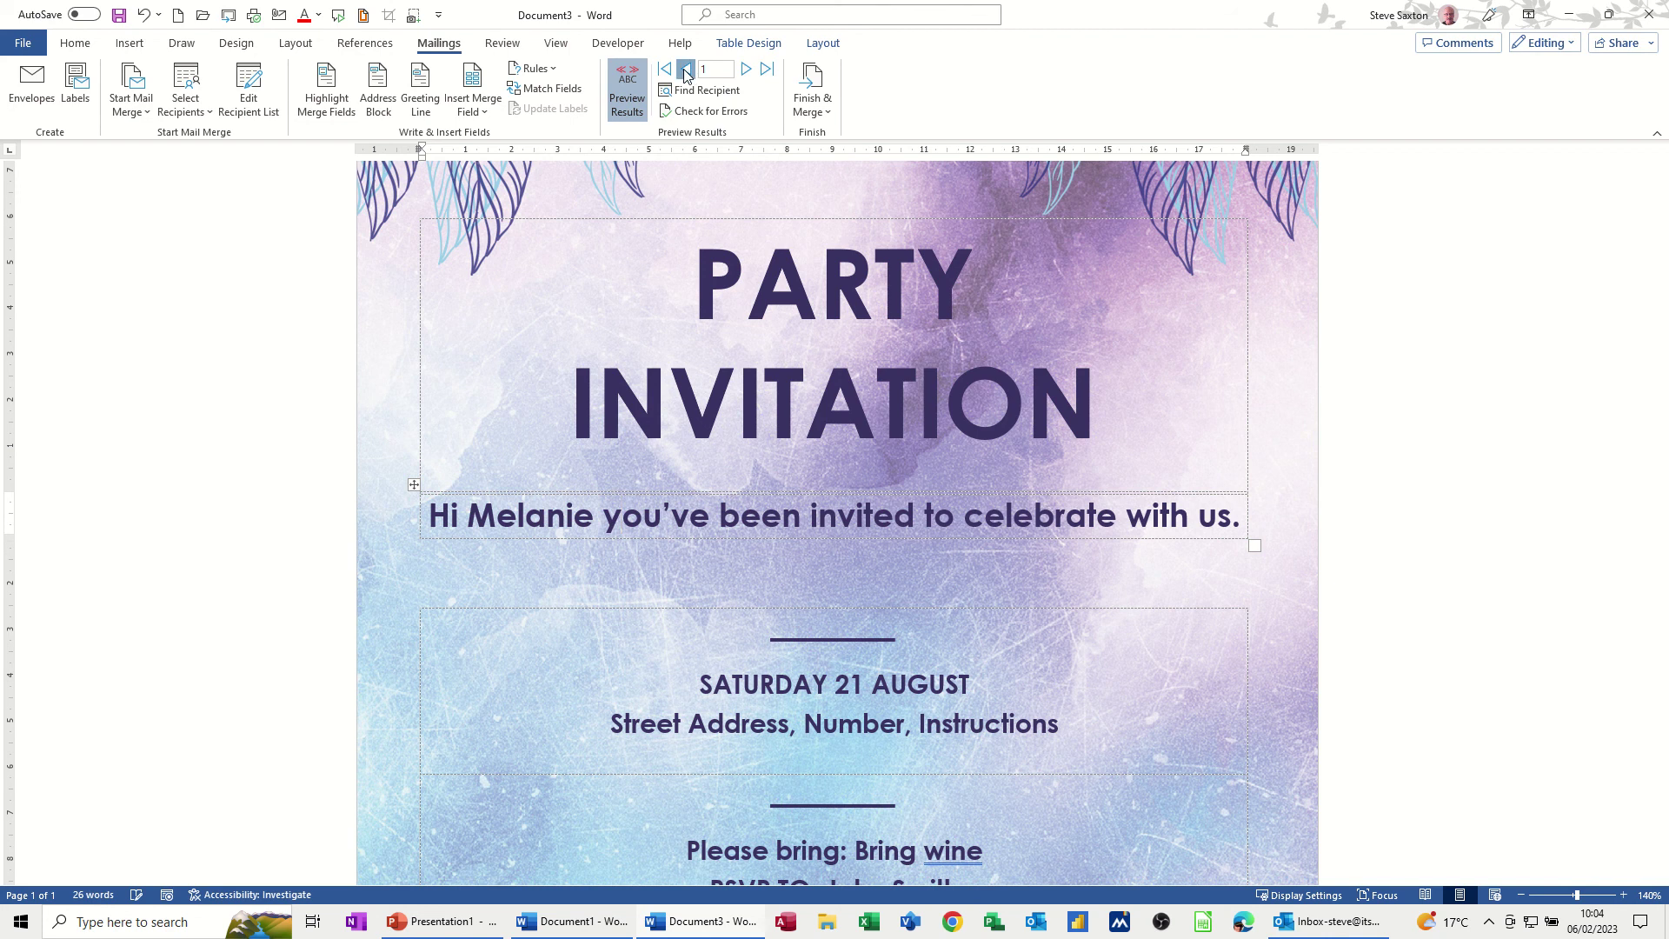
Send the merge again as HTML email to Email_Address with subject 'Party invite'
{"action": "left_click", "coordinate": [809, 94]}
{"action": "left_click", "coordinate": [876, 185]}
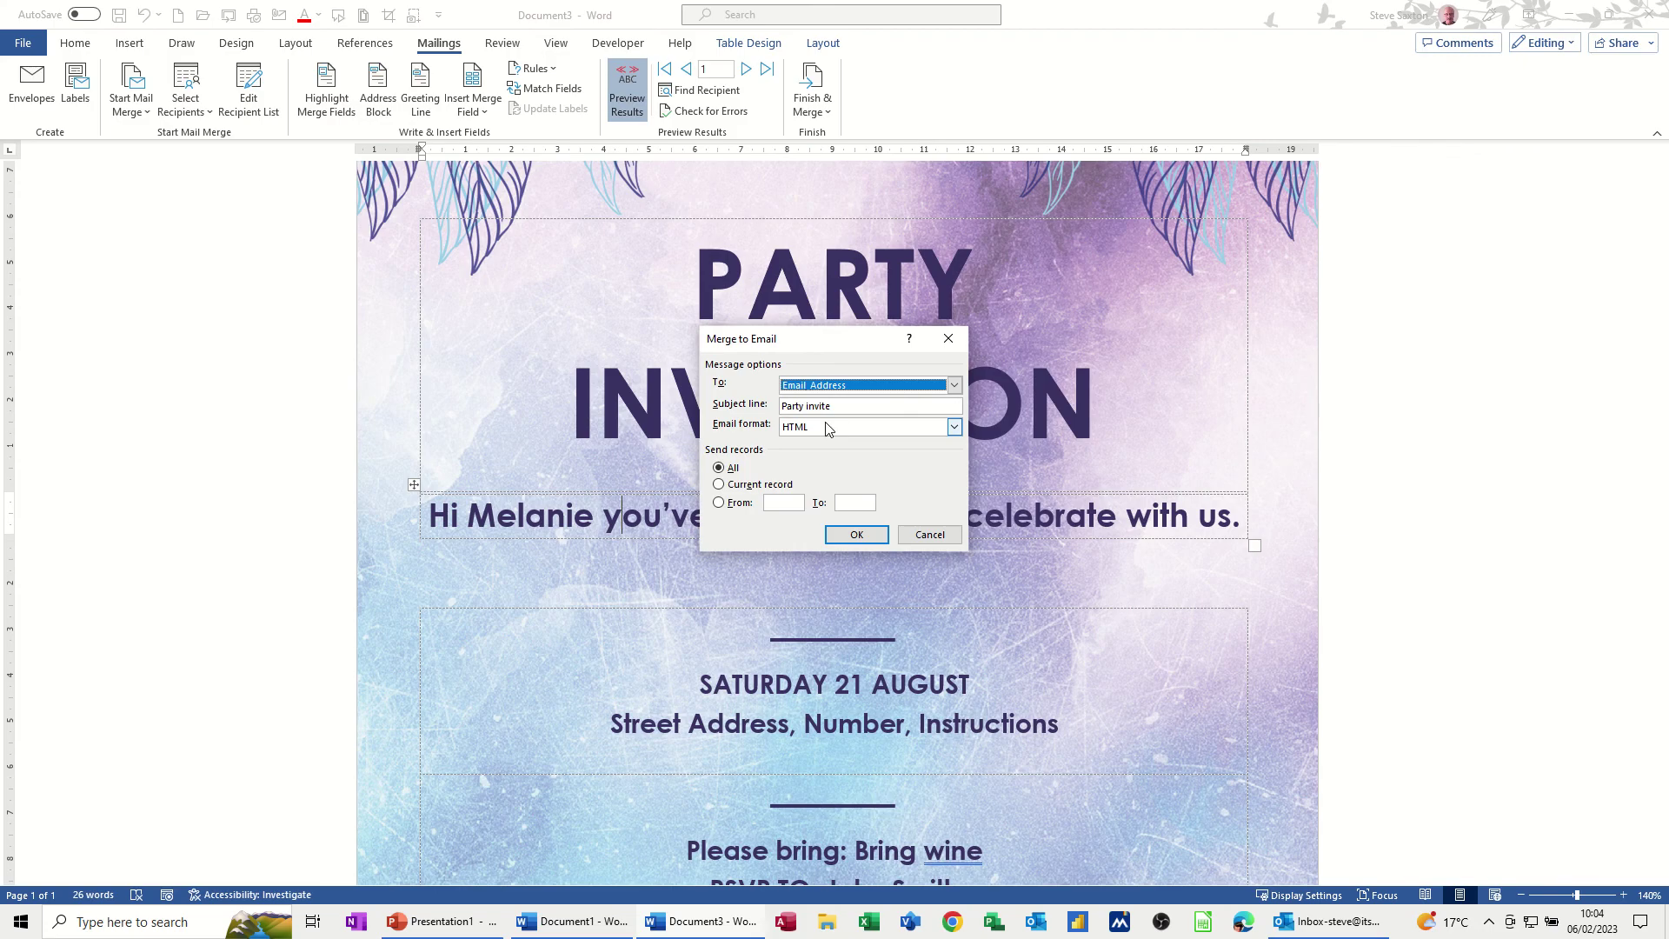
{"action": "left_click", "coordinate": [852, 536]}
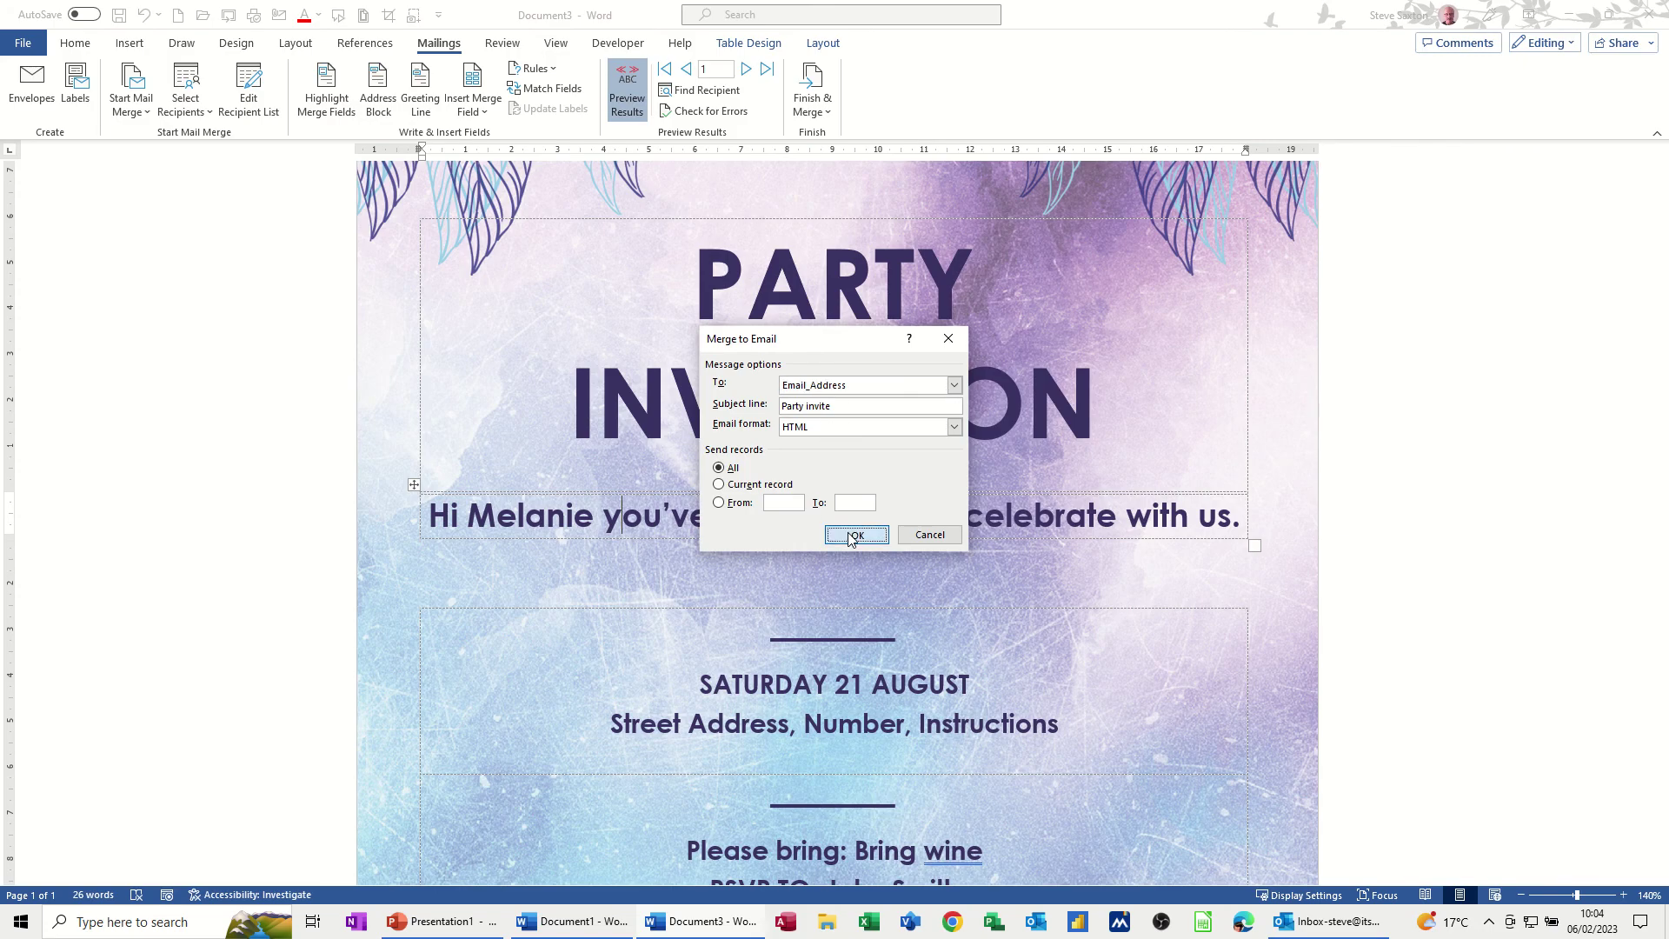
{"action": "left_click", "coordinate": [852, 536]}
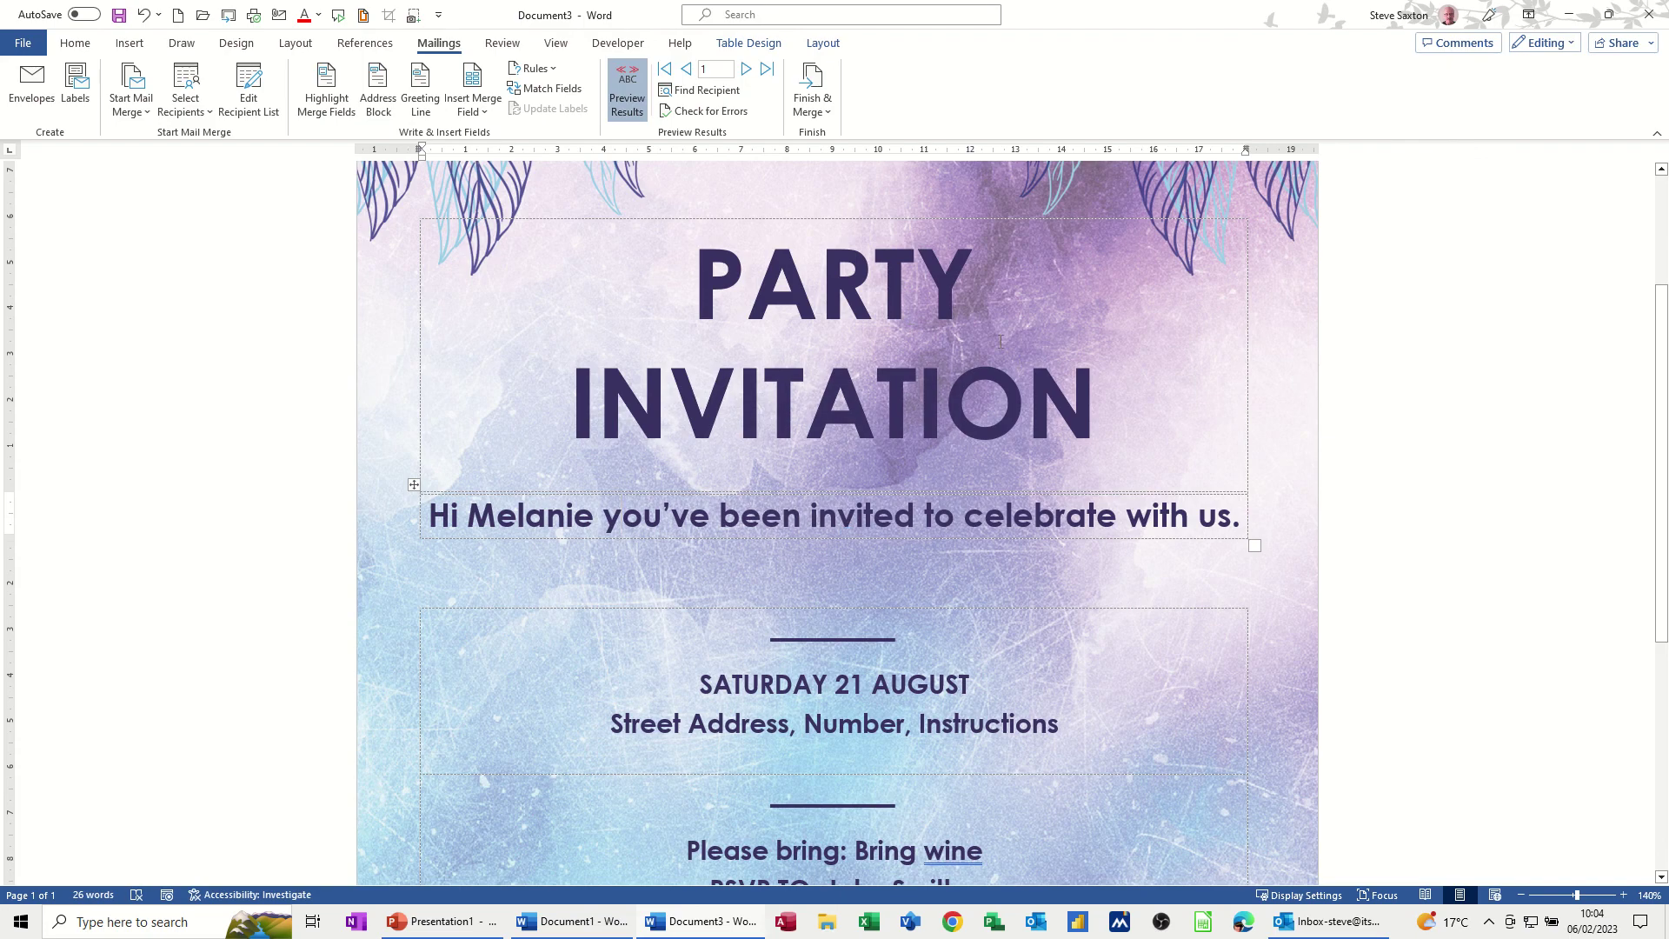
Open the newest Party invite email in Outlook to check its greeting
{"action": "key", "text": "alt+Tab"}
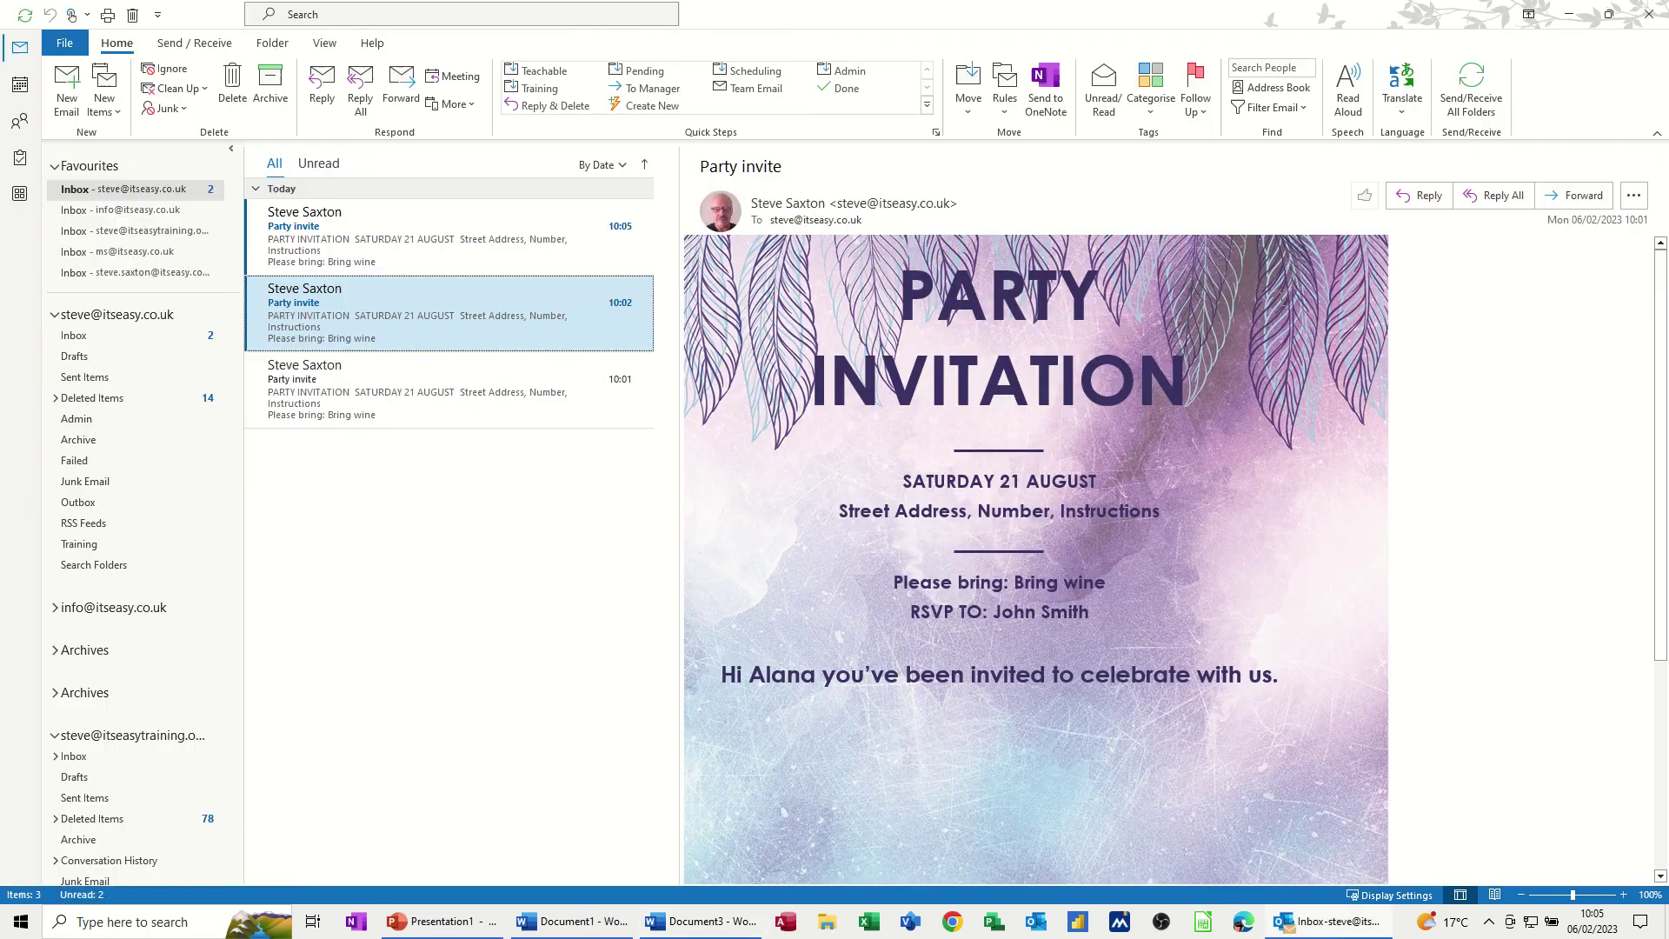
{"action": "left_click", "coordinate": [487, 241]}
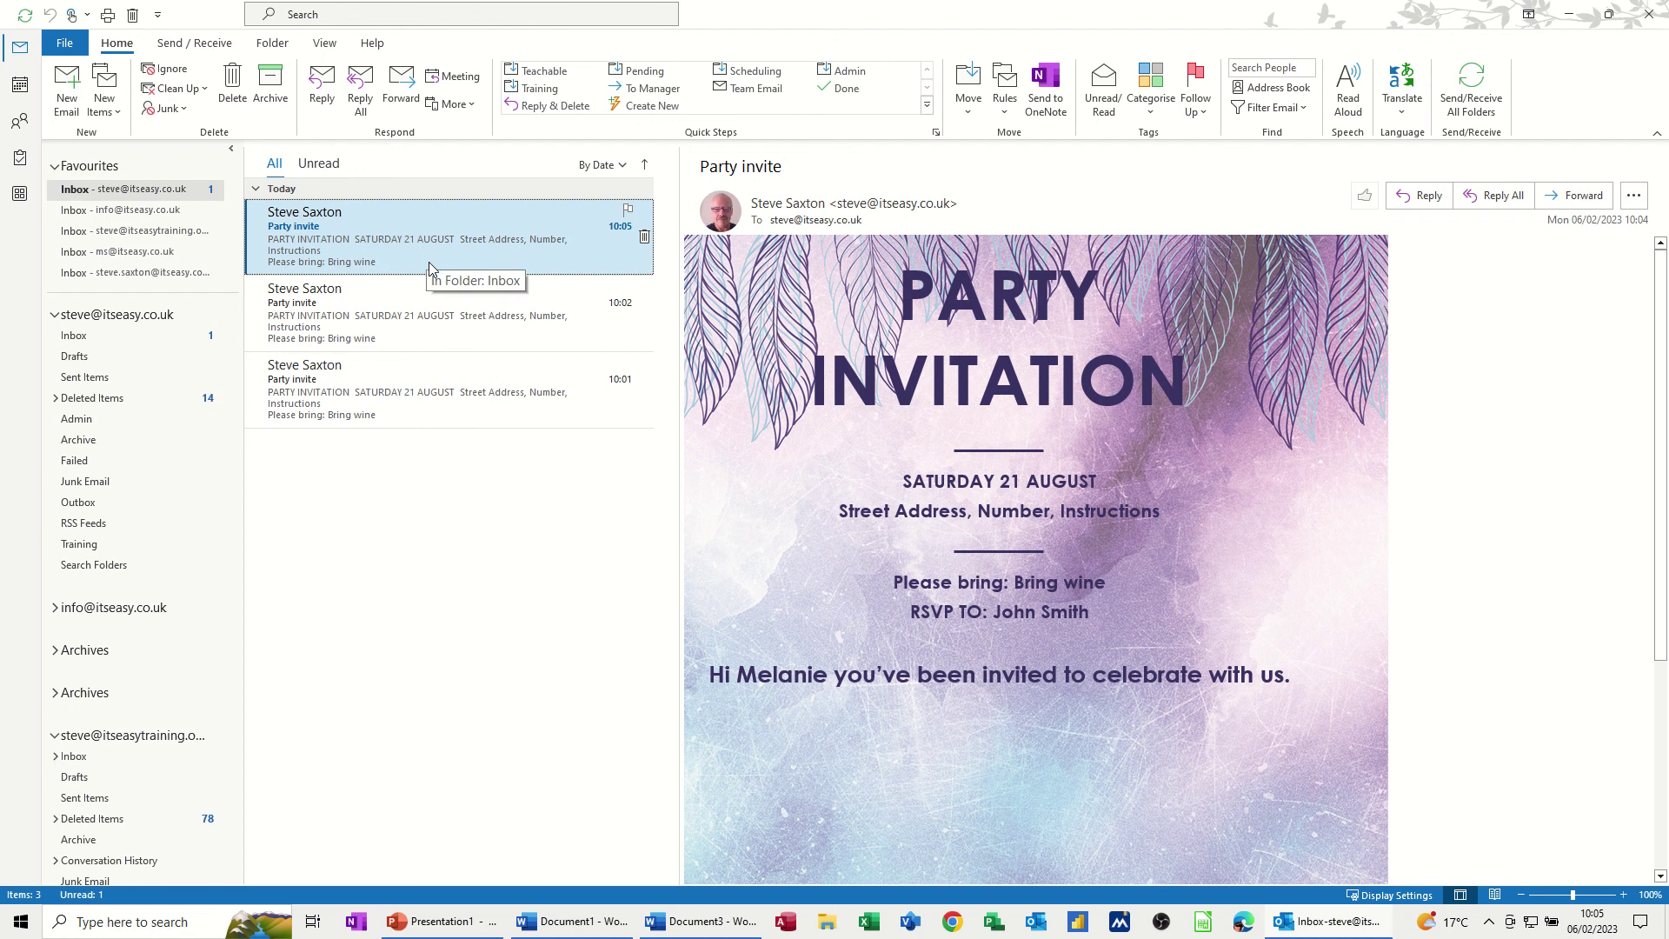
Back in Word, reopen My Data.mdb for editing and save it, updating the recipient list
{"action": "left_click", "coordinate": [670, 922]}
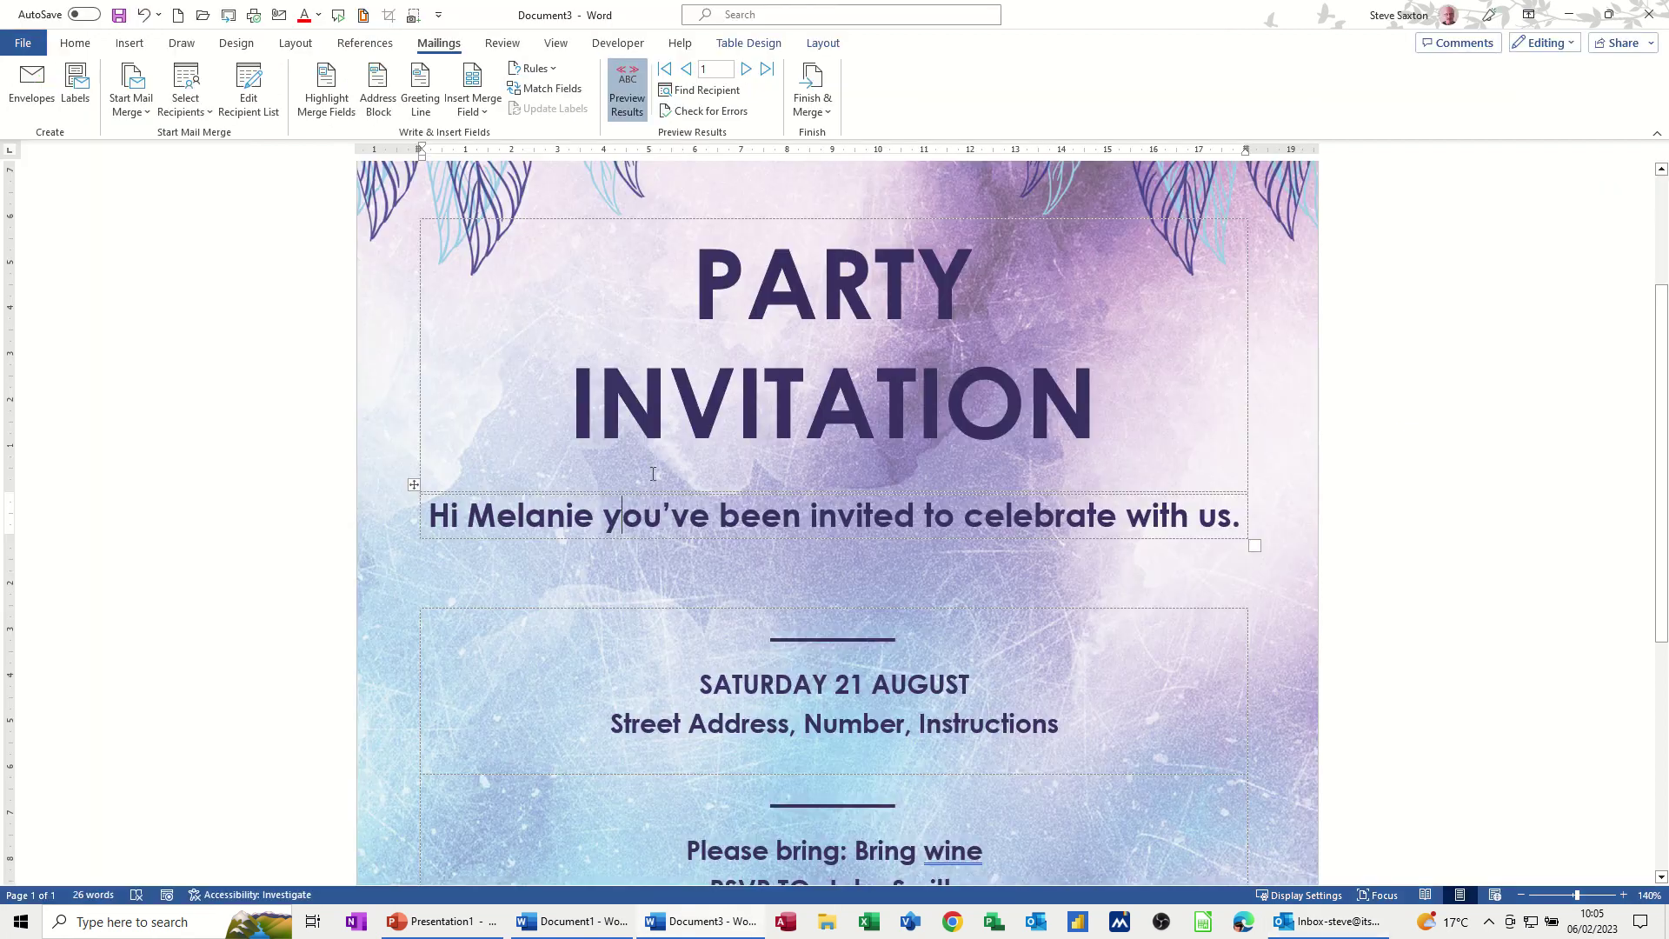
{"action": "left_click", "coordinate": [261, 110]}
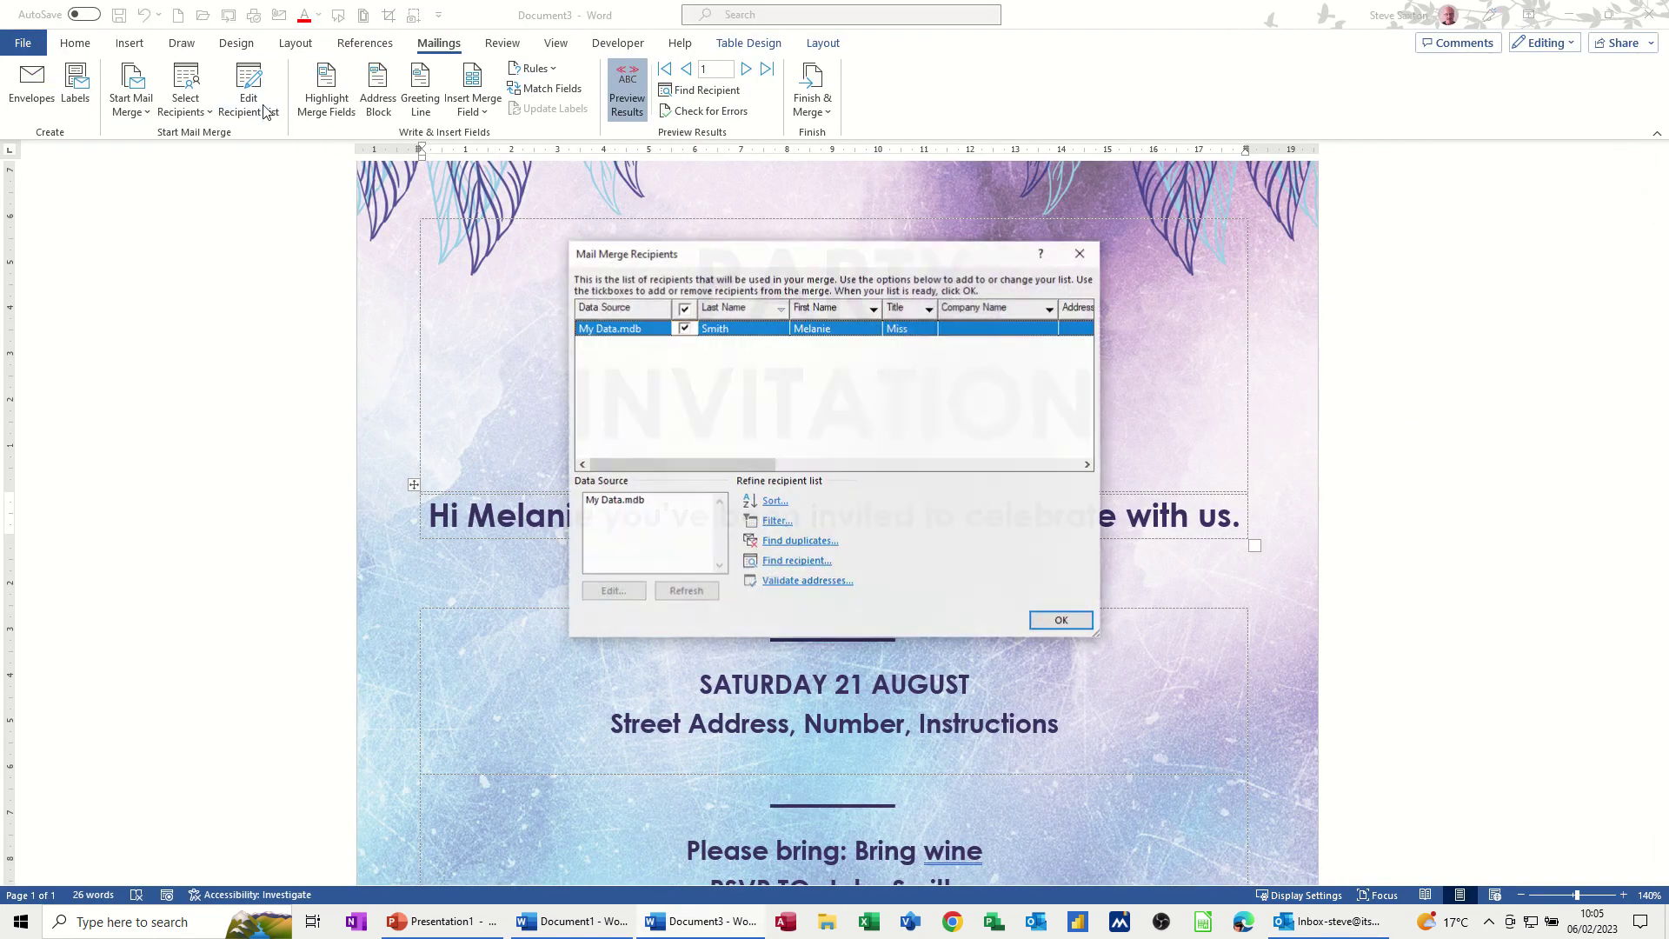
{"action": "left_click", "coordinate": [615, 501]}
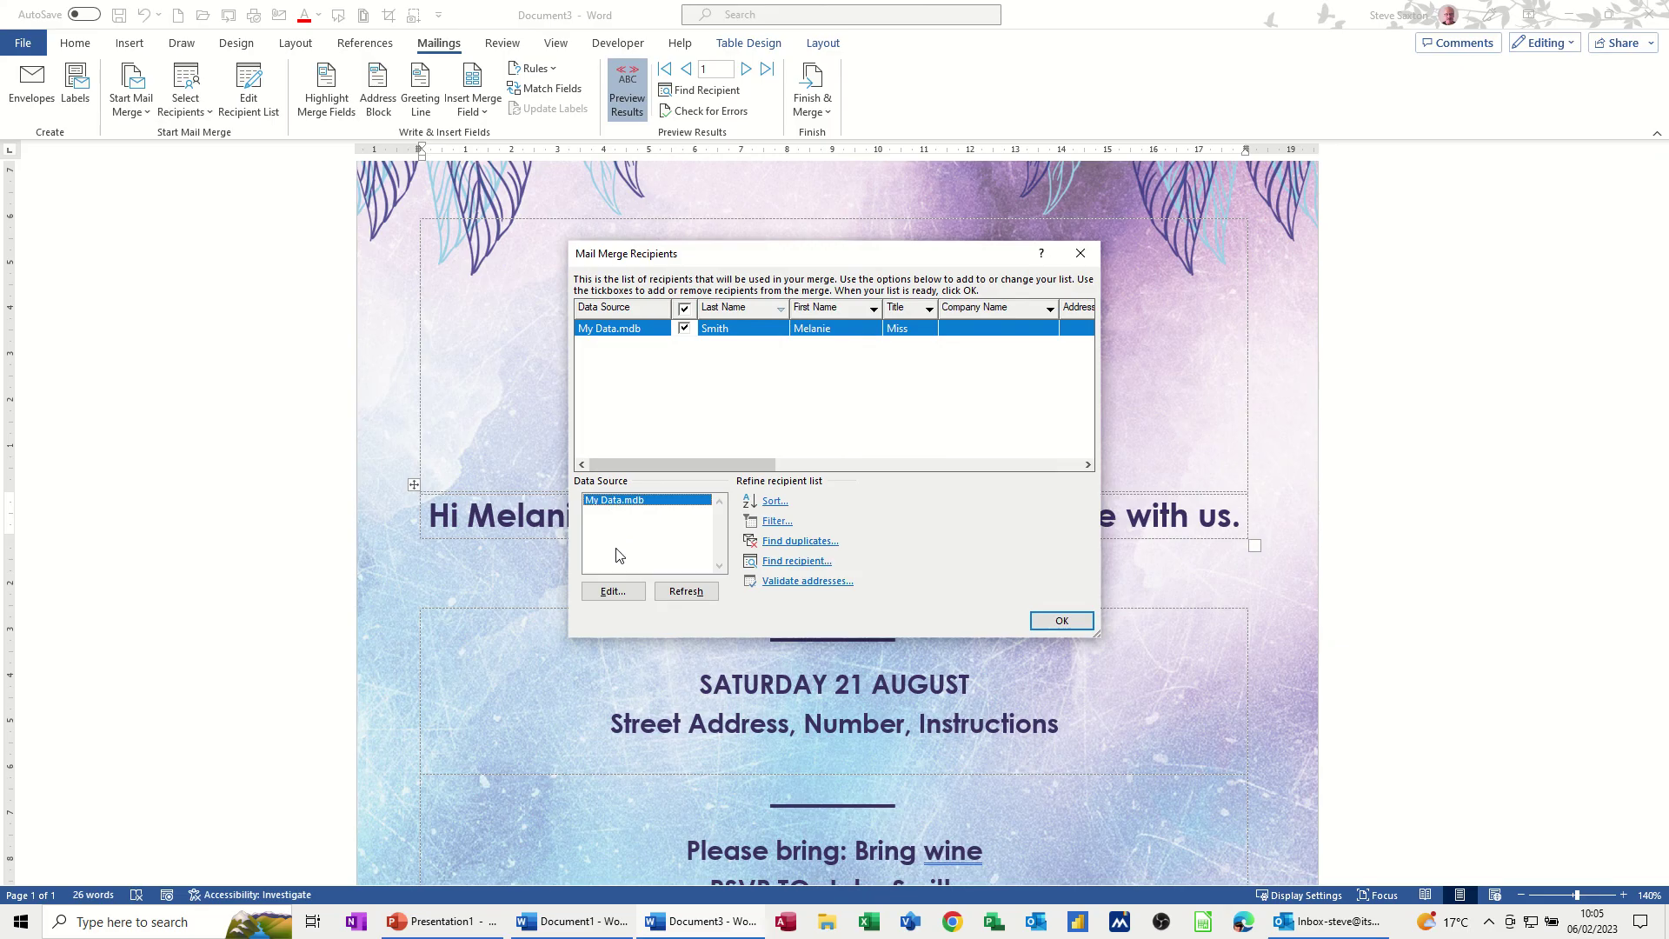
{"action": "left_click", "coordinate": [612, 592]}
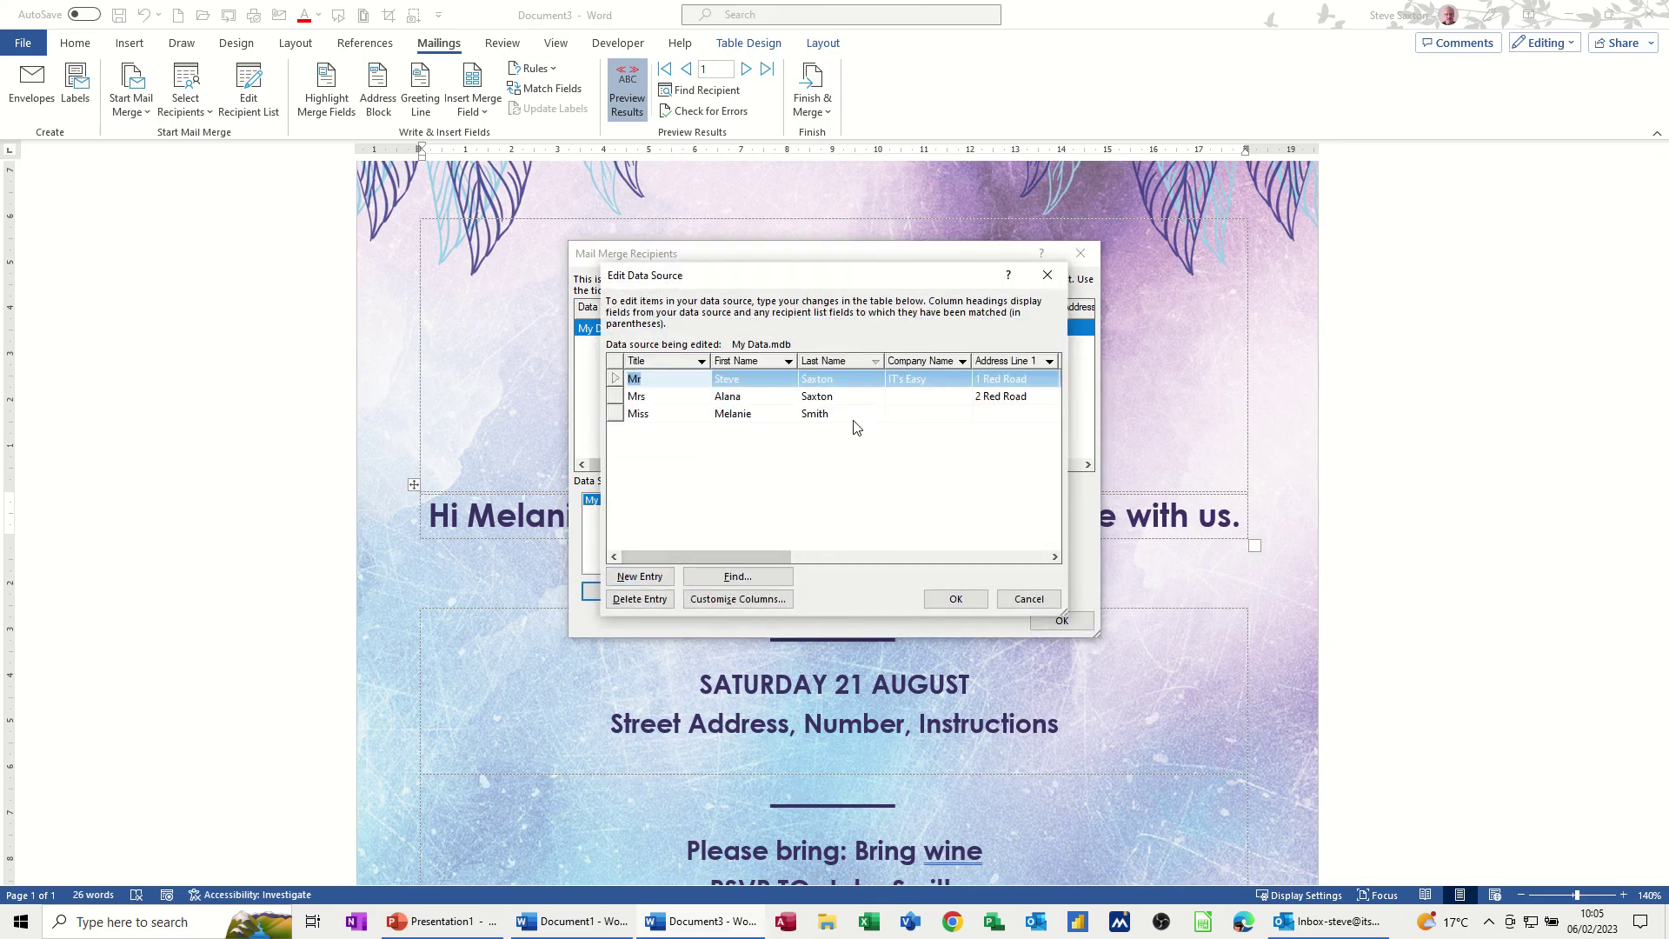
{"action": "left_click", "coordinate": [921, 414]}
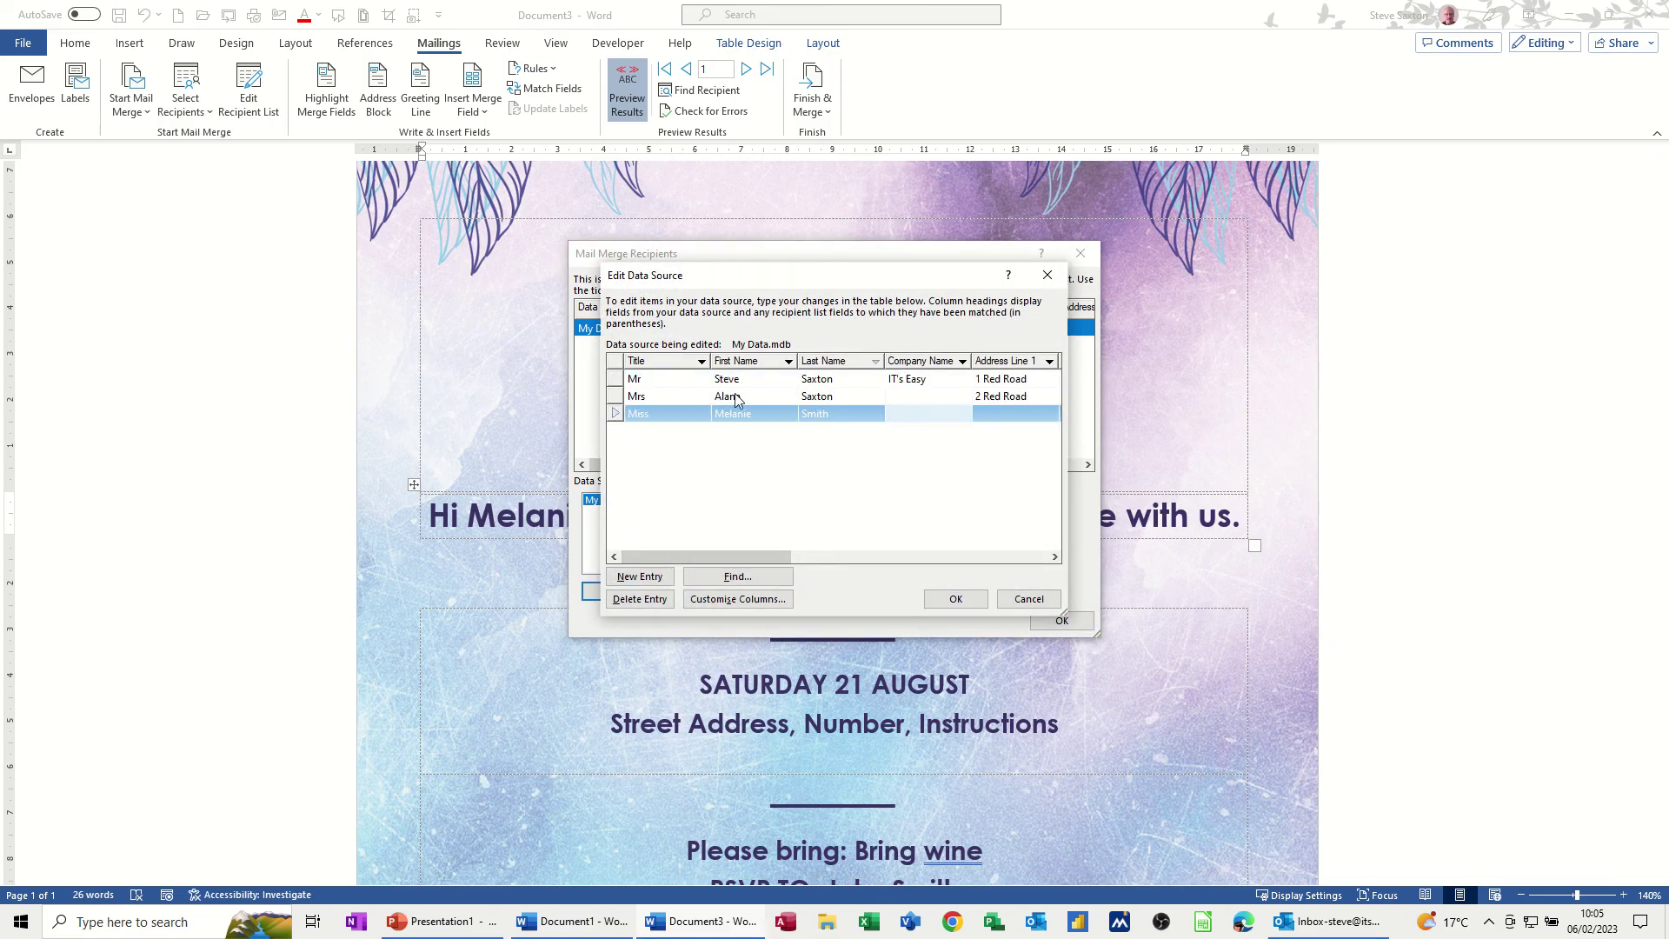
{"action": "left_click", "coordinate": [955, 599]}
{"action": "left_click", "coordinate": [768, 504]}
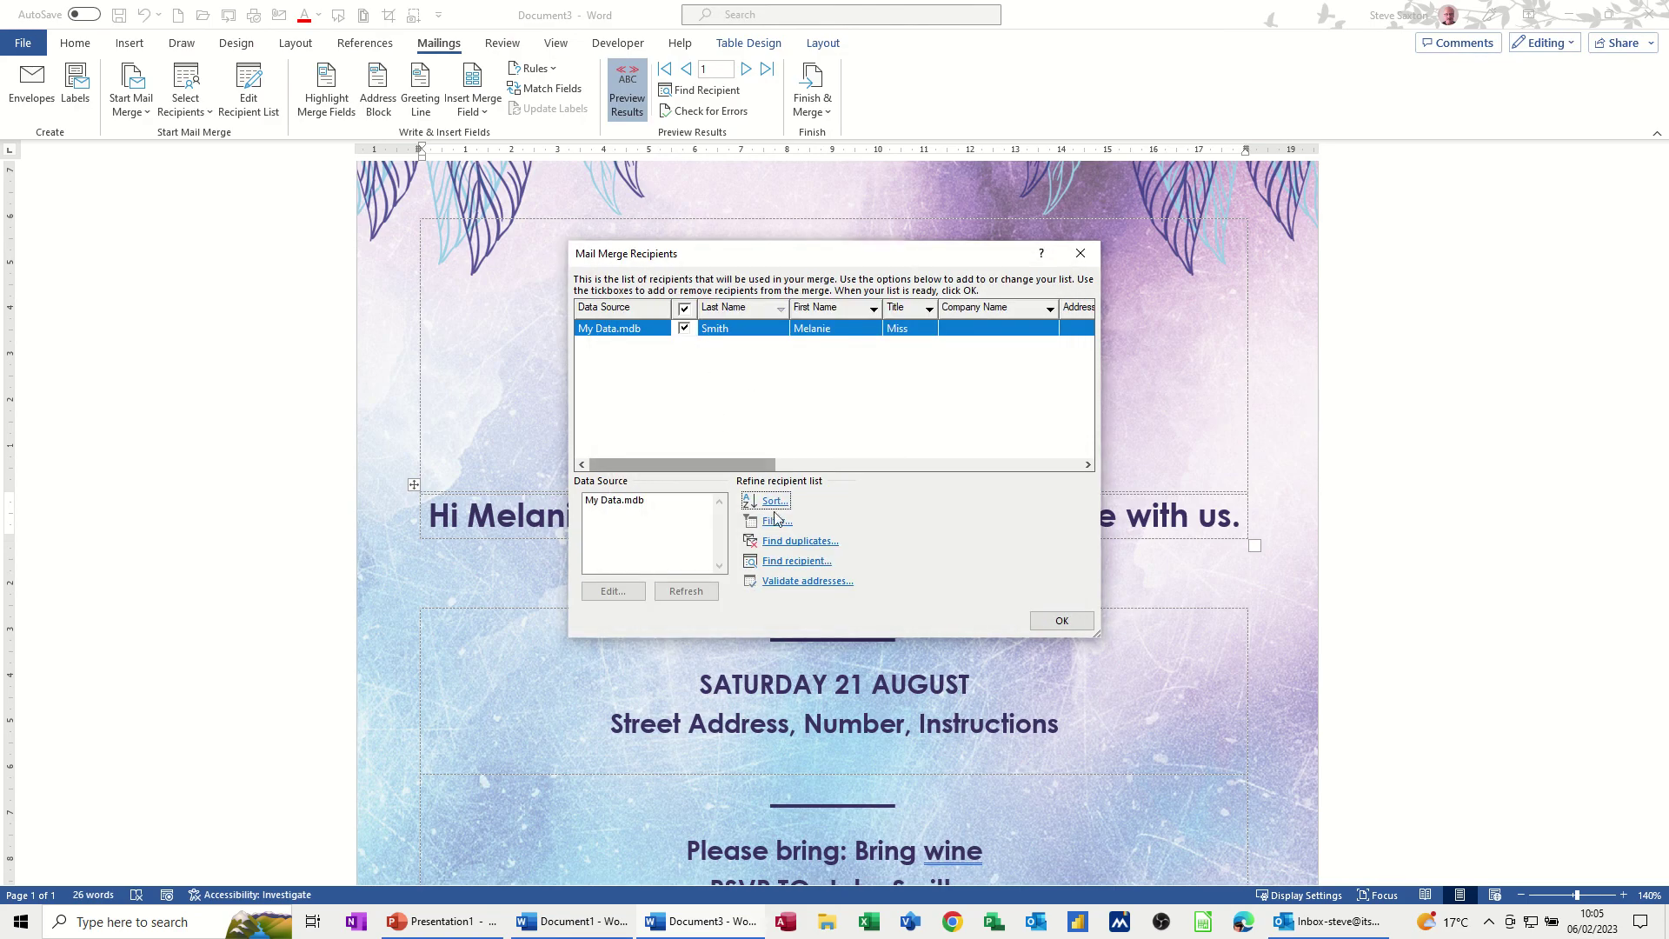
Set the filter Field to (none), removing the Last Name rule, and close the recipient list
{"action": "left_click", "coordinate": [777, 521]}
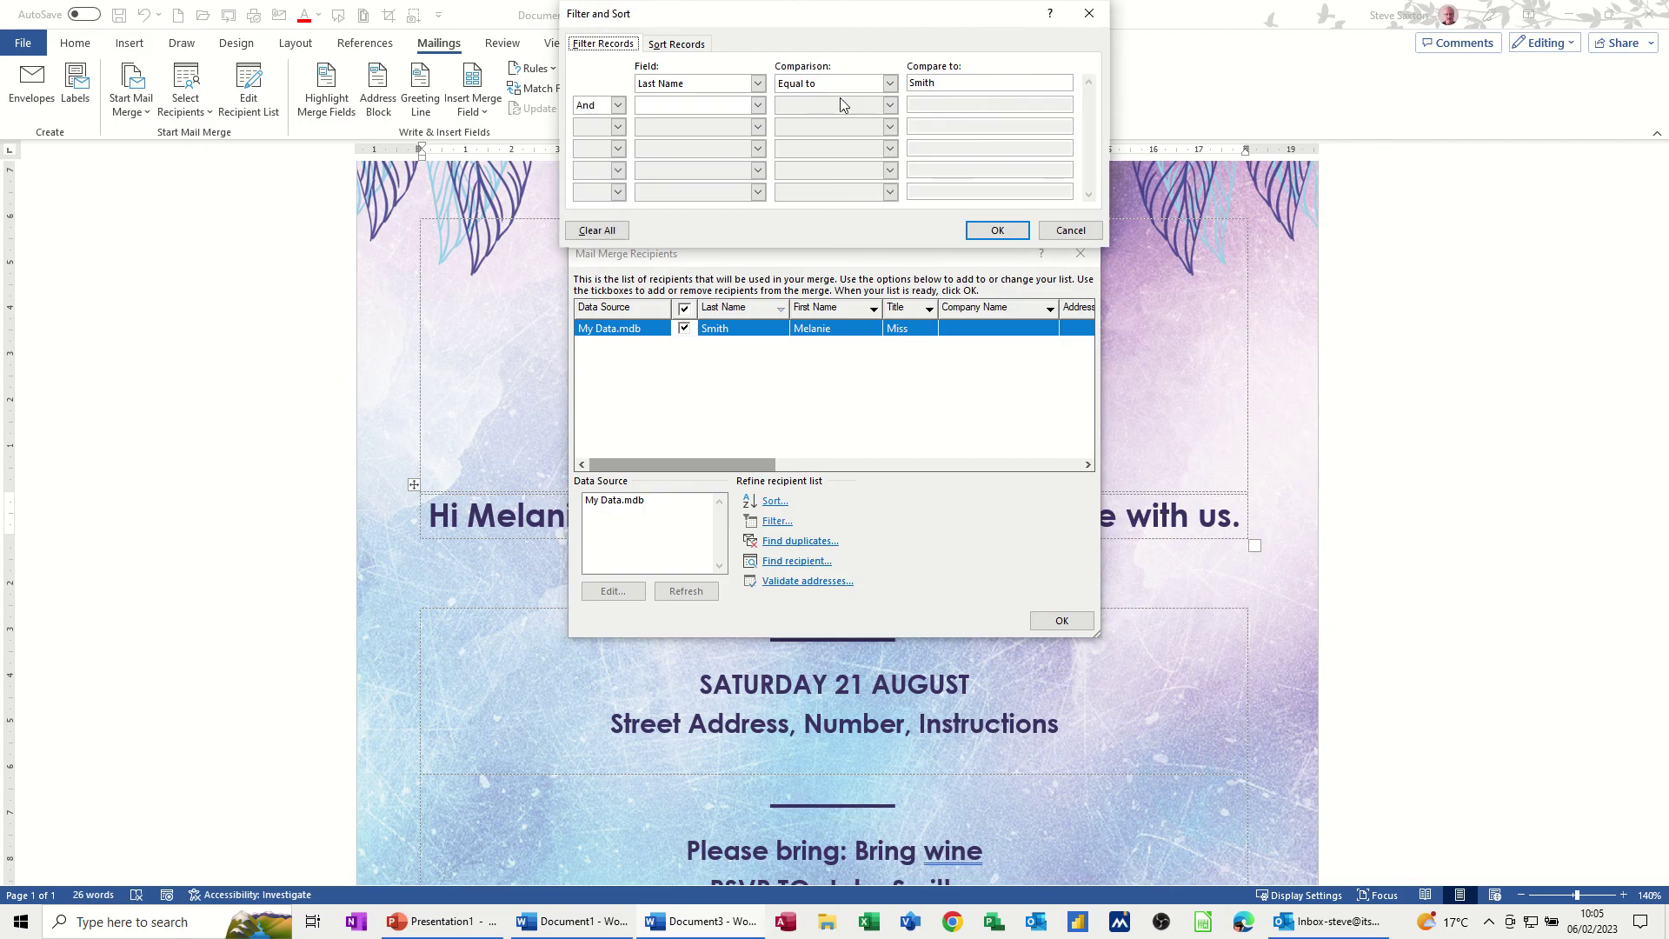
{"action": "left_click", "coordinate": [757, 83]}
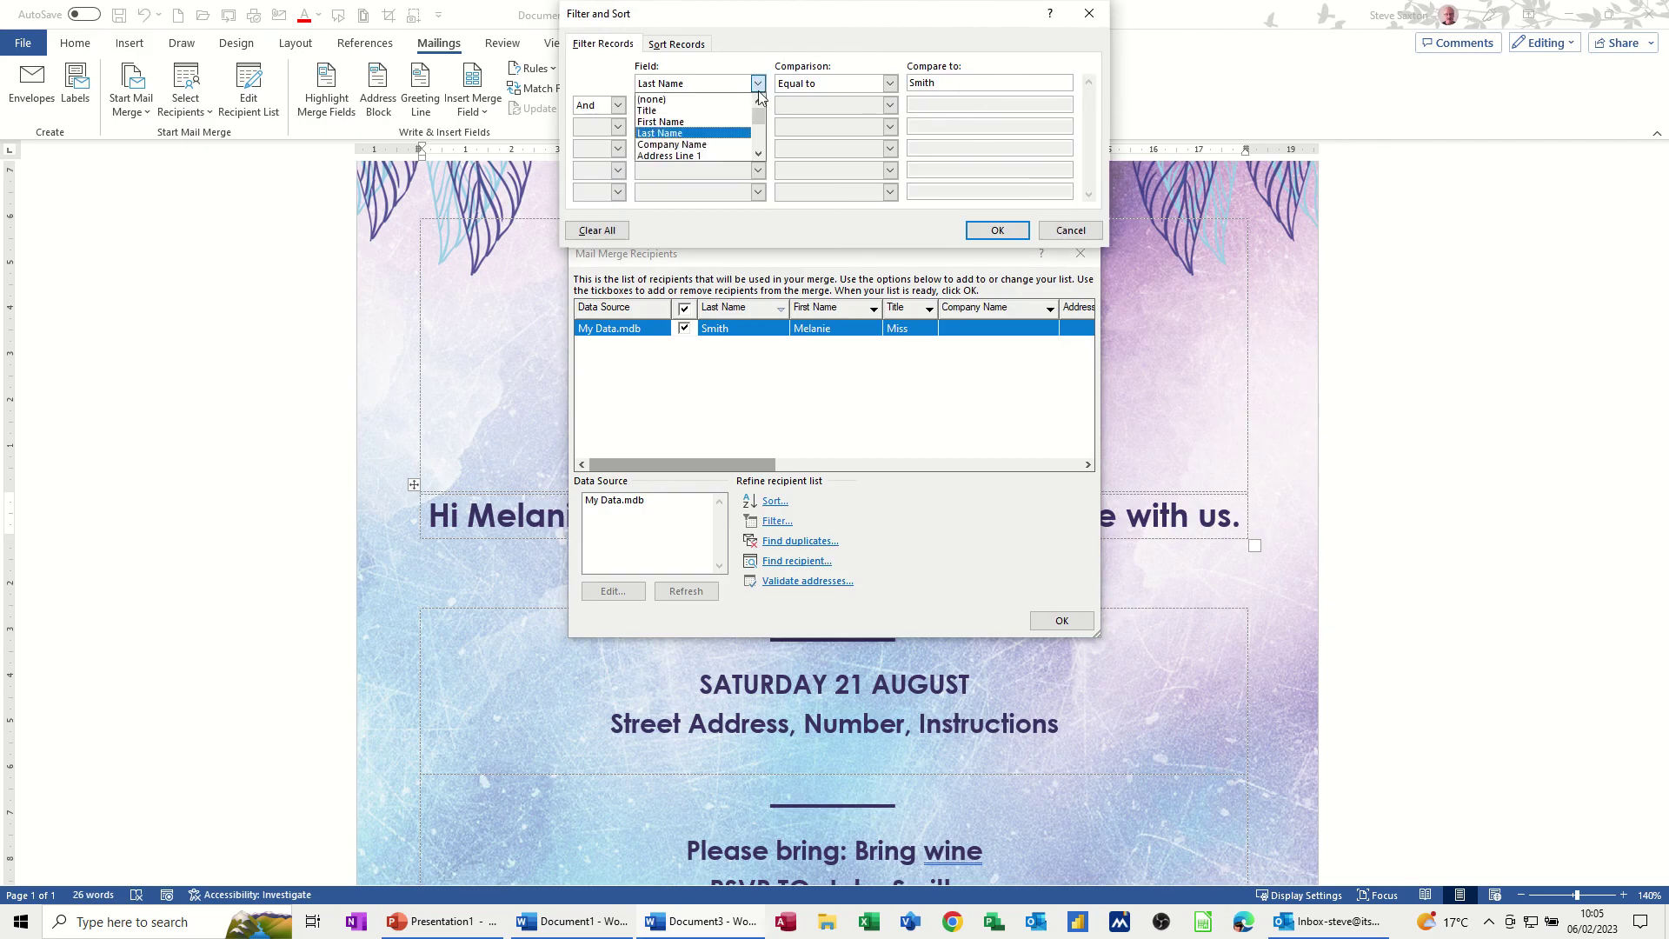
{"action": "left_click", "coordinate": [735, 97]}
{"action": "left_click", "coordinate": [995, 230]}
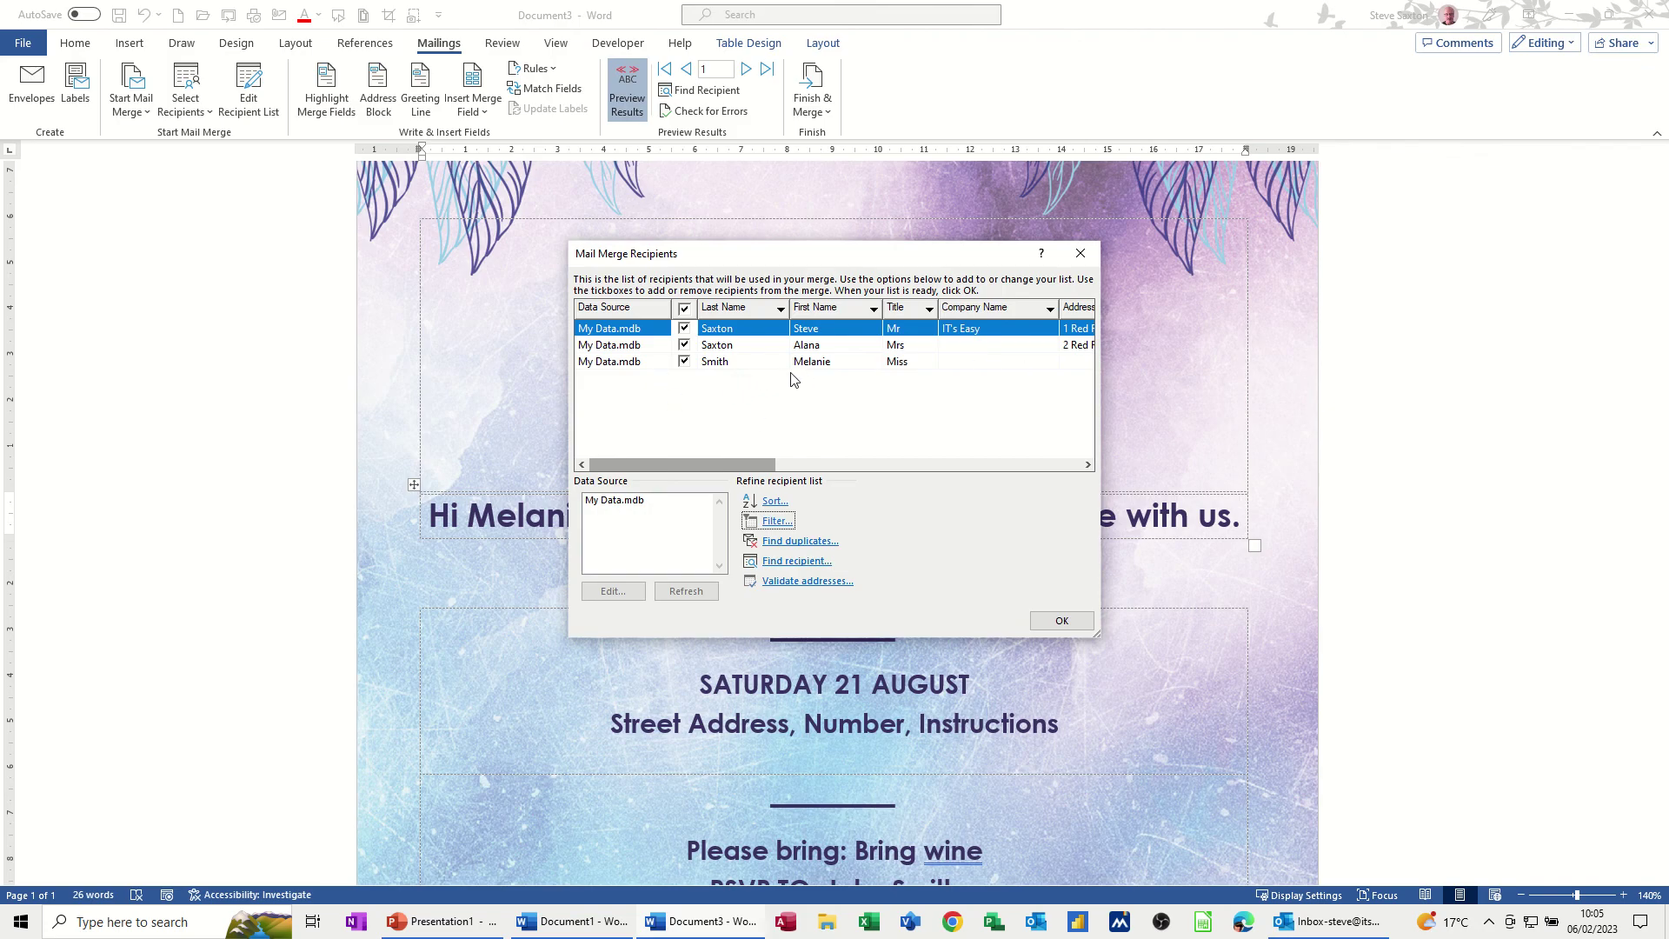
{"action": "left_click", "coordinate": [1055, 622]}
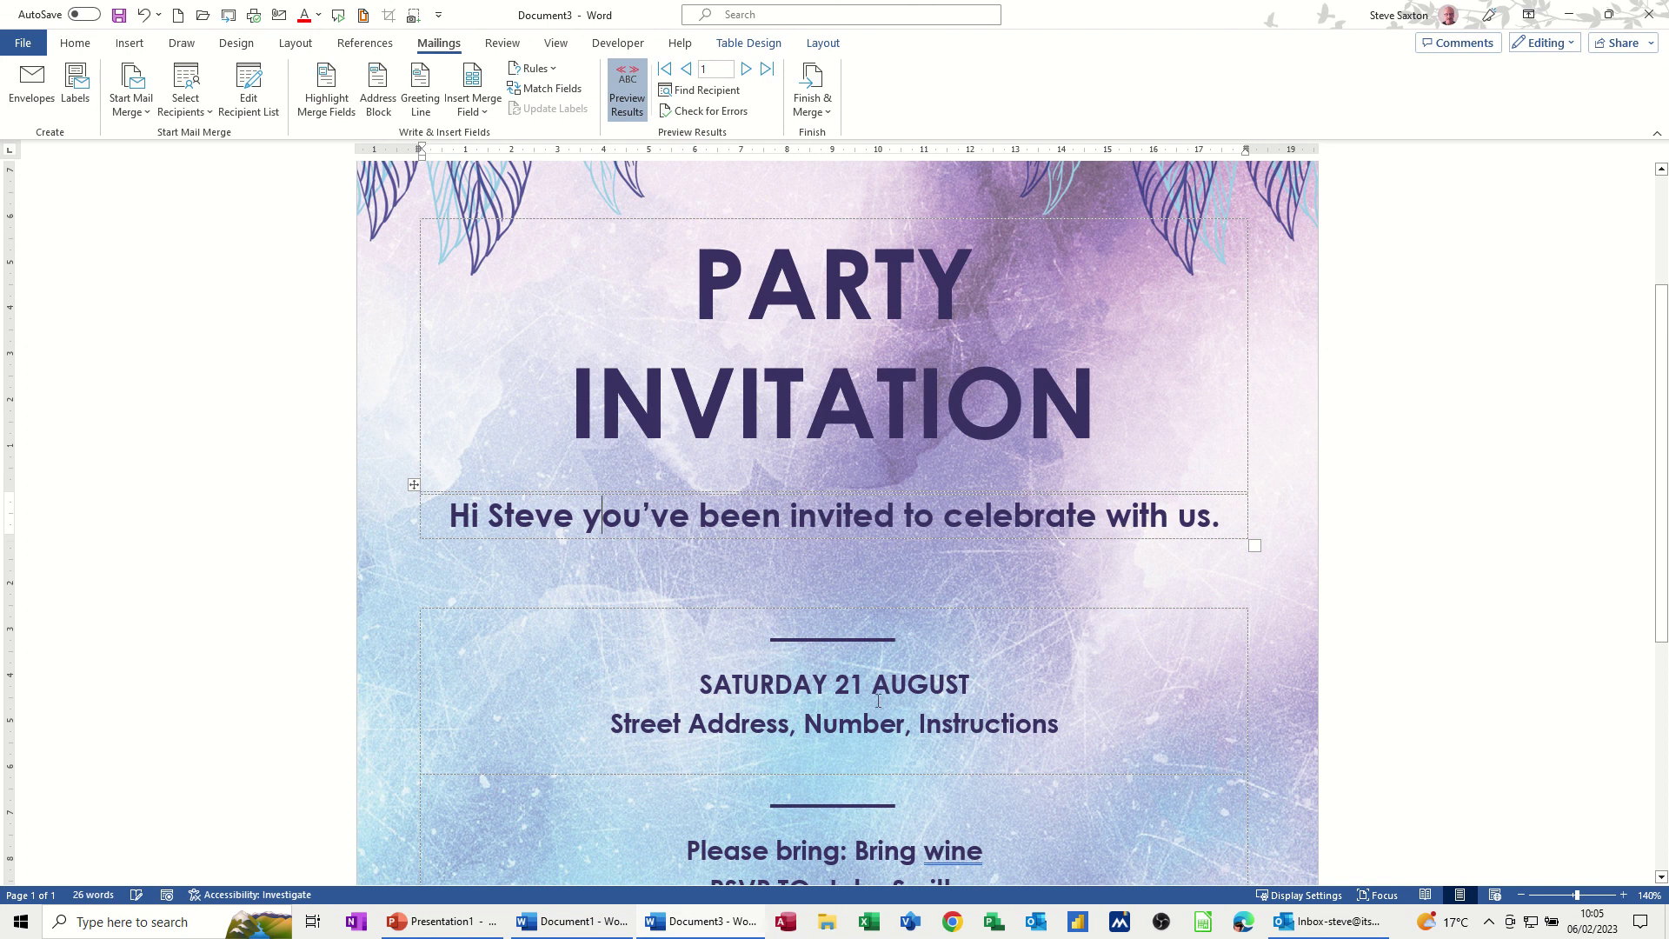